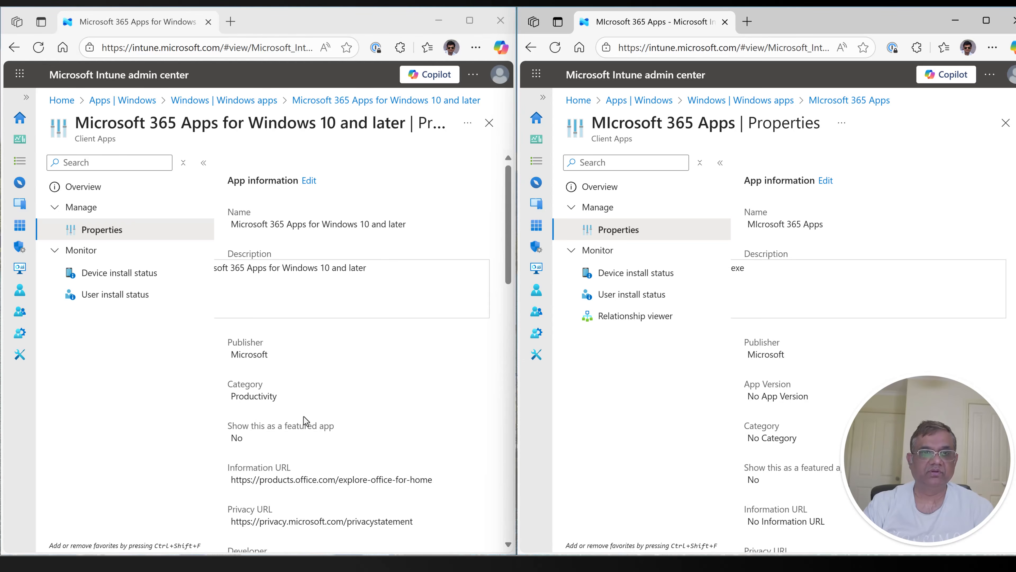
Step: Review the app information of the Microsoft 365 Apps for Windows 10 and later app, from its name to its logo
scroll(304, 416, down, 5)
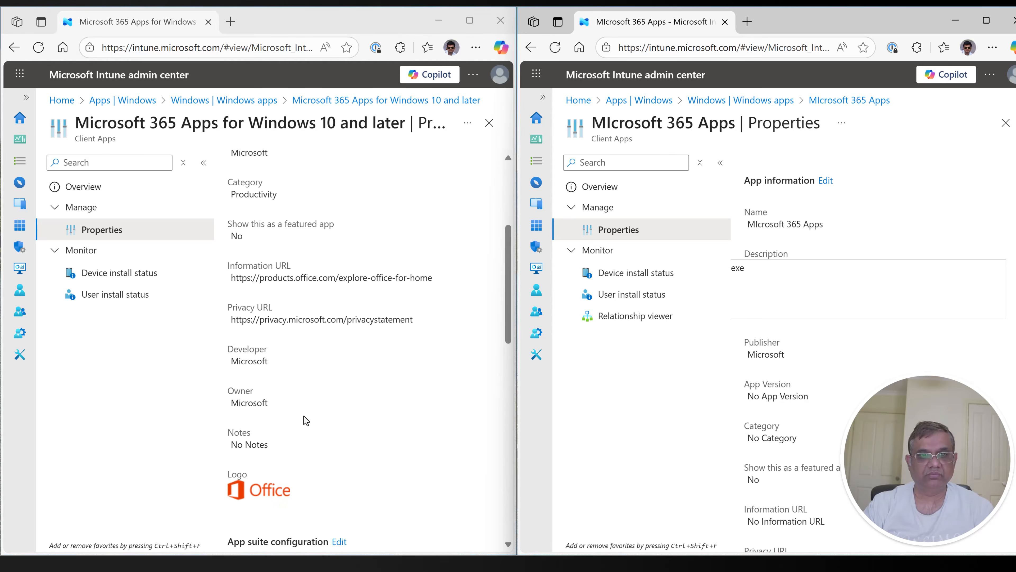
scroll(331, 296, up, 5)
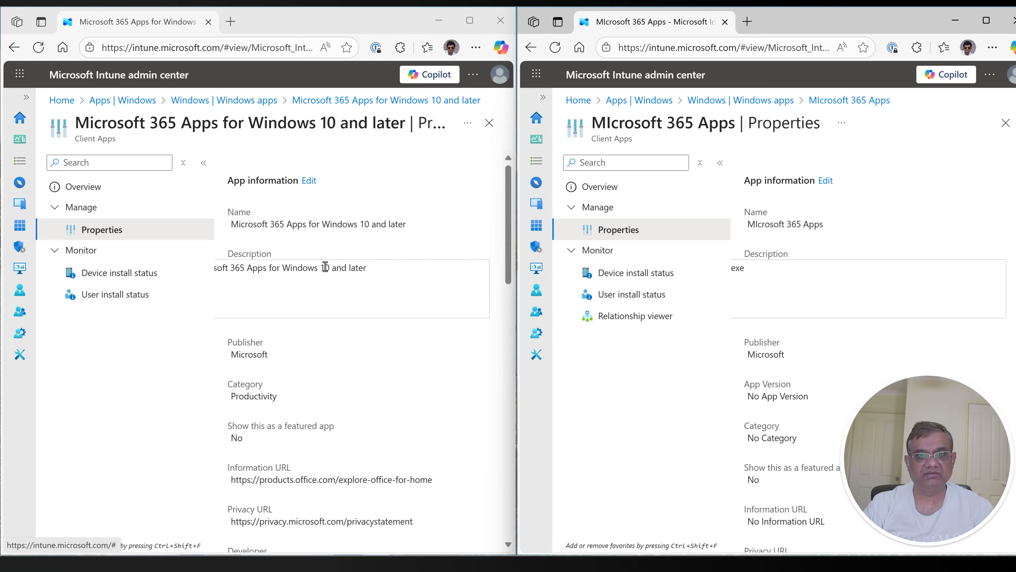
scroll(298, 312, down, 2)
scroll(312, 344, down, 2)
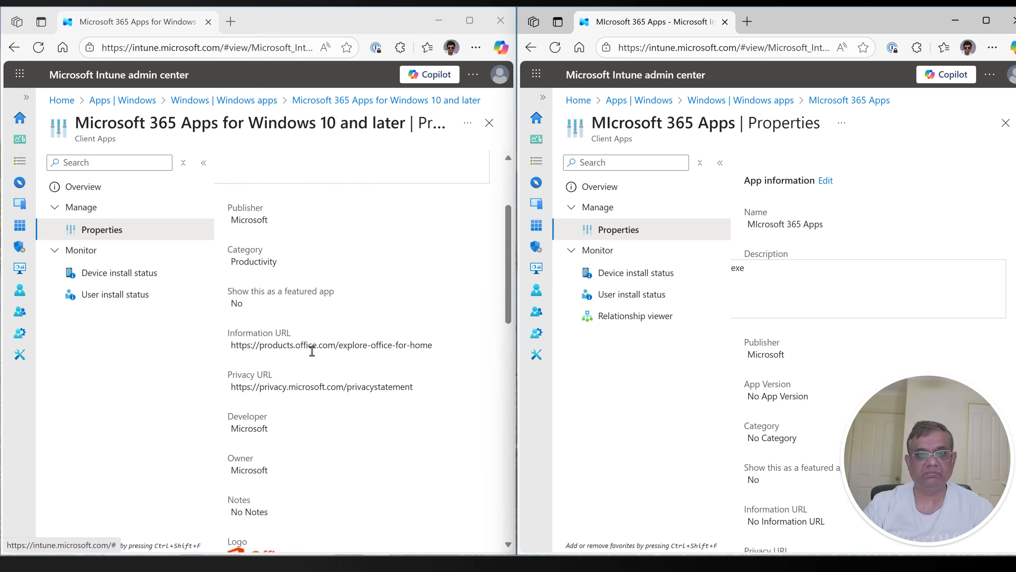
scroll(365, 396, up, 3)
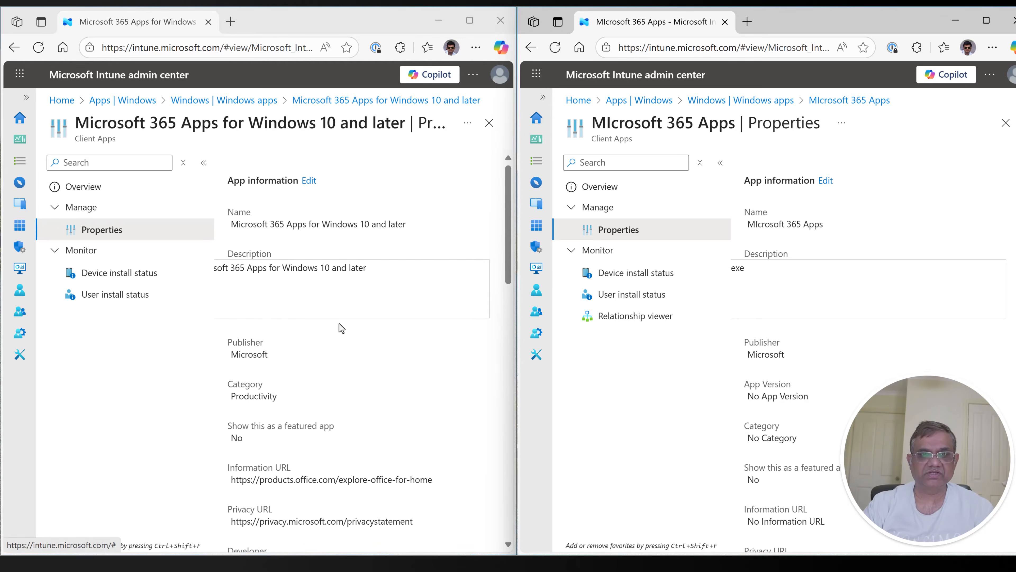
scroll(318, 309, down, 2)
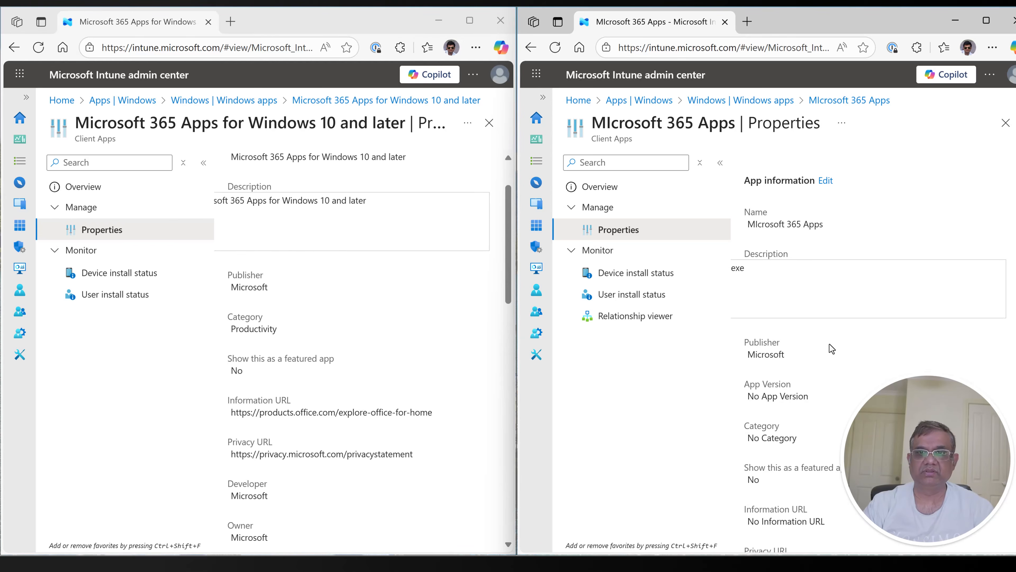
Step: Review the MIcrosoft 365 Apps Win32 app's properties, including its install and uninstall commands, return codes and requirements
scroll(884, 366, down, 4)
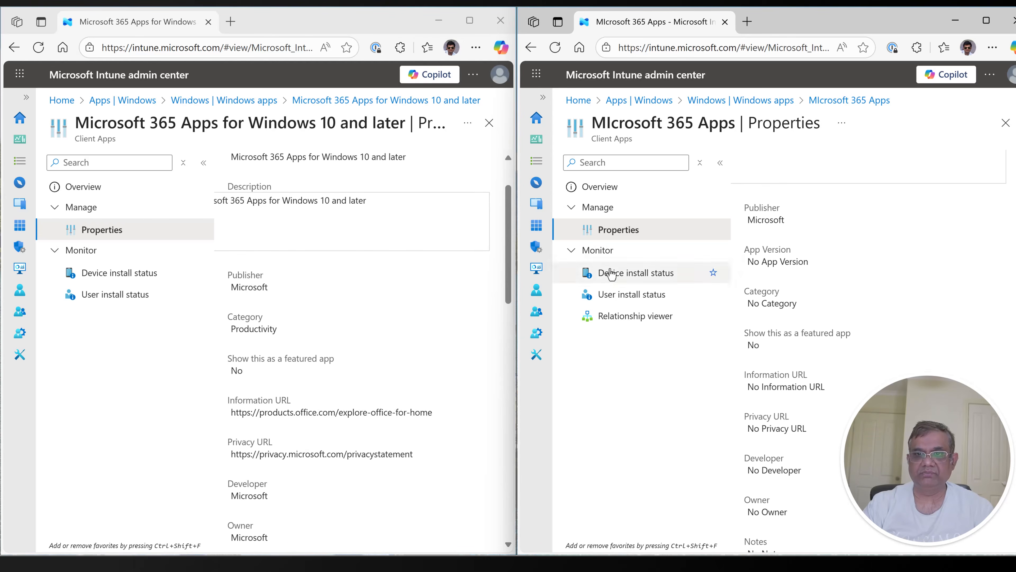
scroll(856, 350, down, 16)
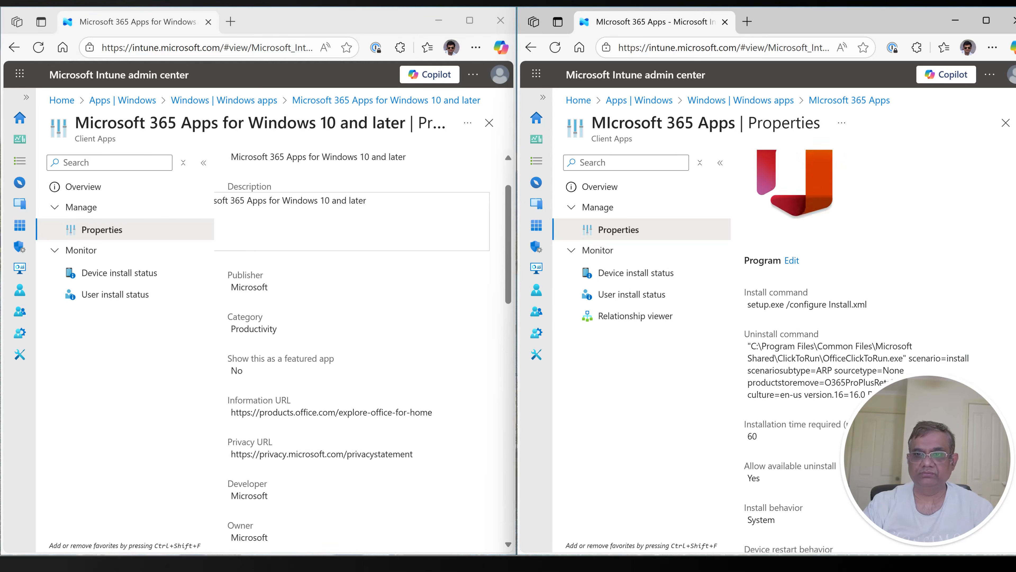
scroll(806, 286, up, 2)
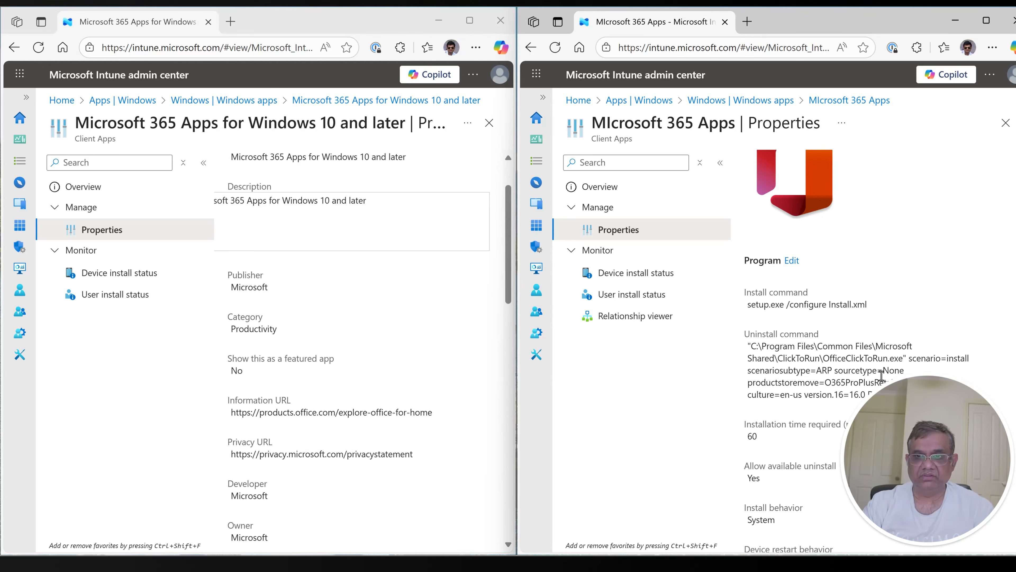
scroll(882, 375, down, 10)
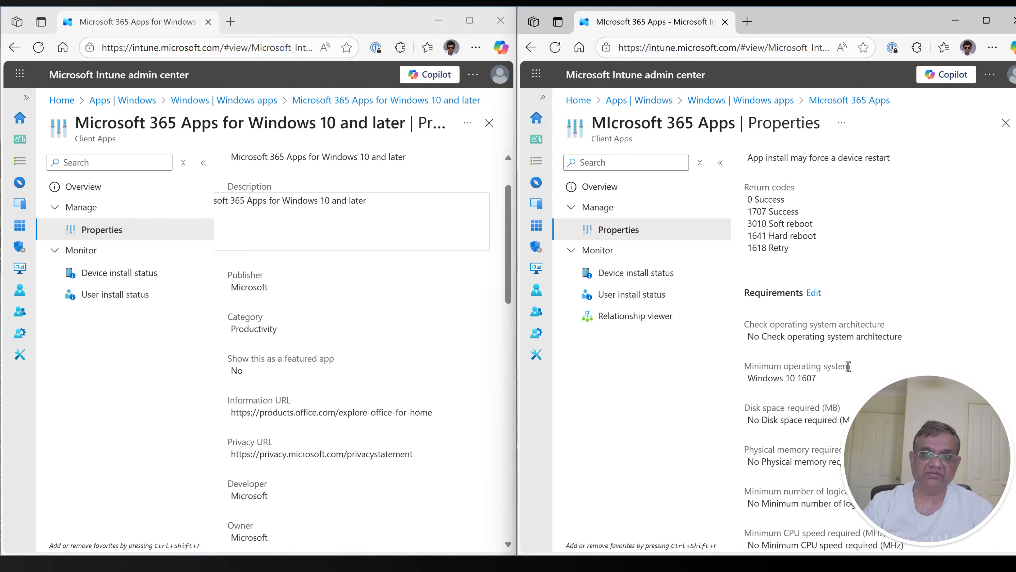
Step: Open the Win32 app's requirements for editing and examine the form for adding a requirement rule
click(815, 293)
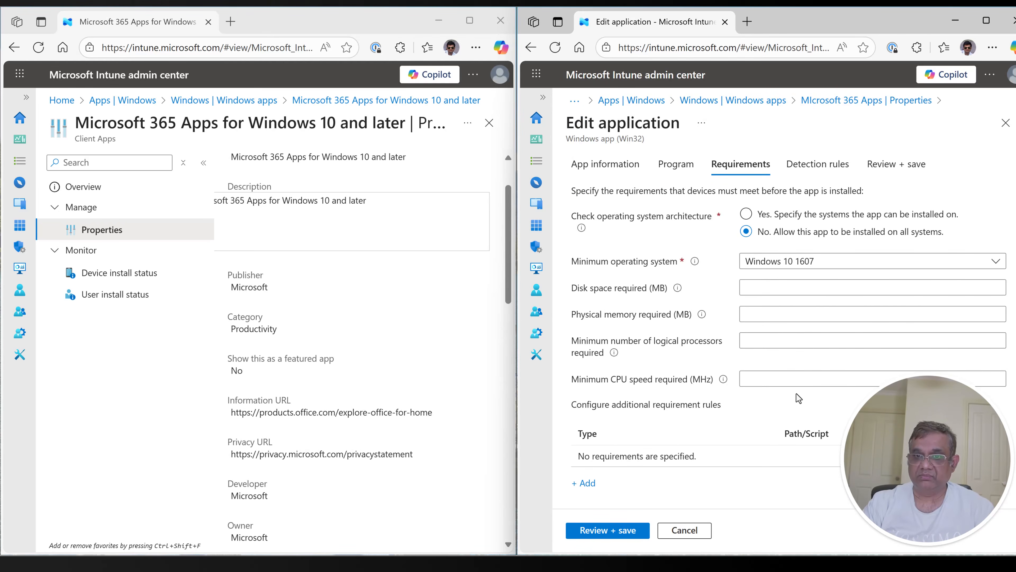
click(591, 484)
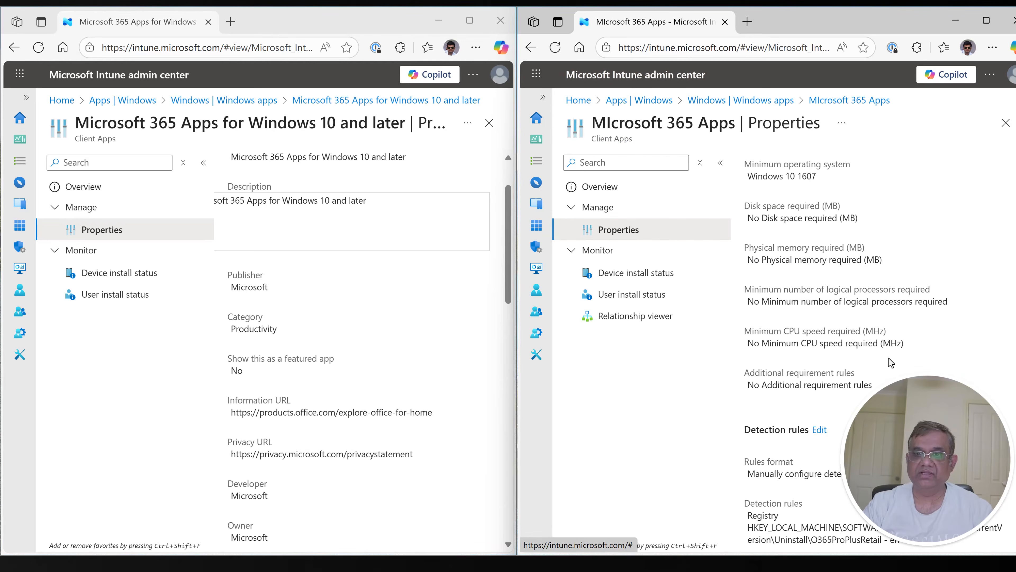
Step: Review the Win32 app's detection rules and supersedence, and open its dependencies for editing
scroll(889, 361, down, 5)
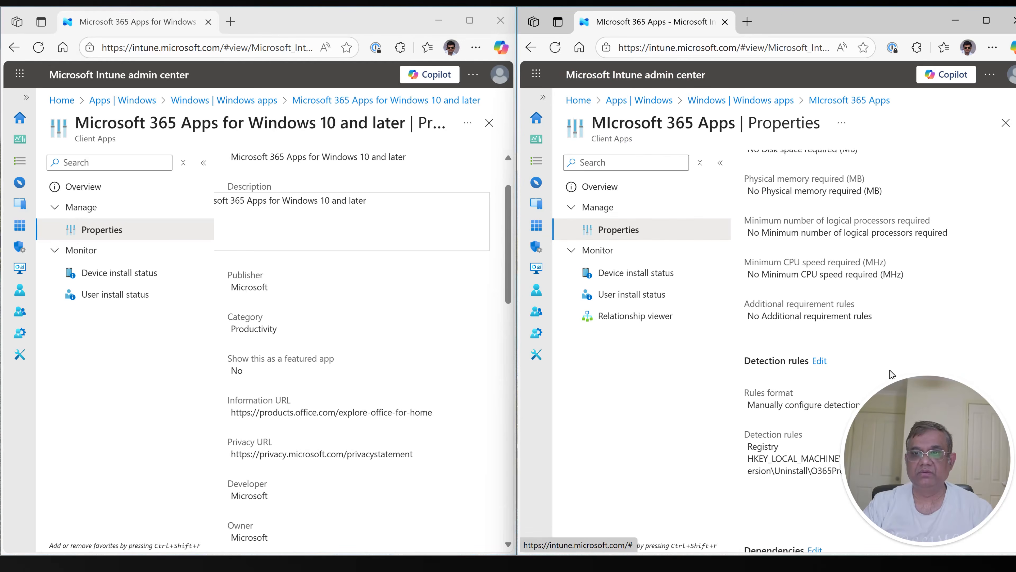
scroll(891, 374, down, 3)
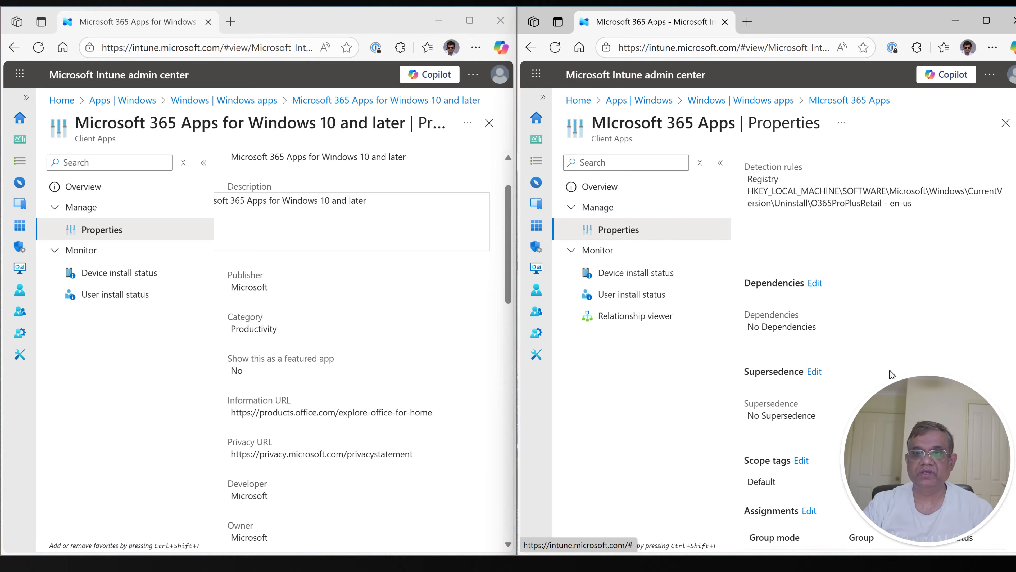
click(815, 283)
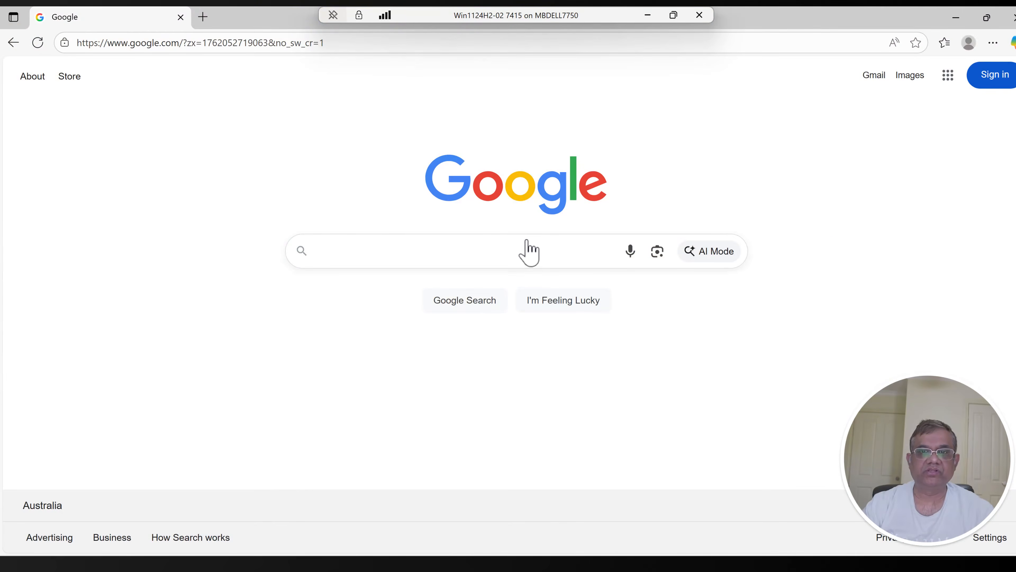
Step: Search Google for "office deployment tool" in the virtual machine's browser
click(527, 250)
text(office)
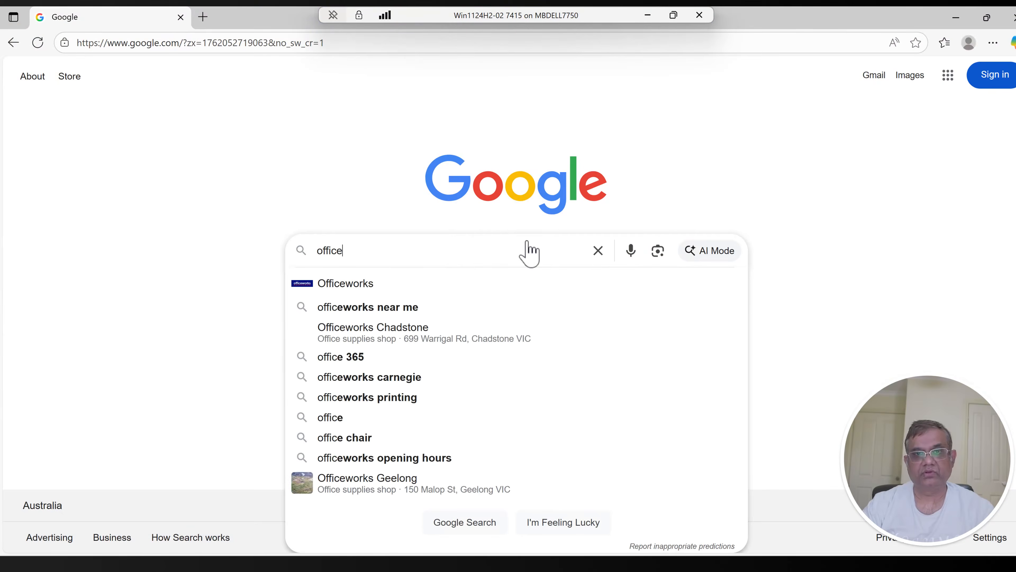
text( deployment tool)
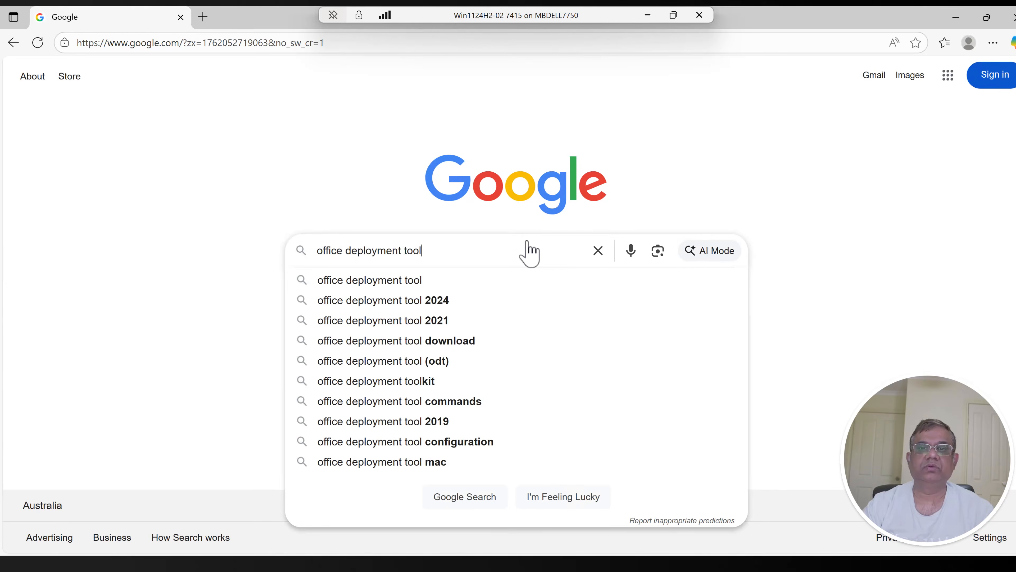
key(Return)
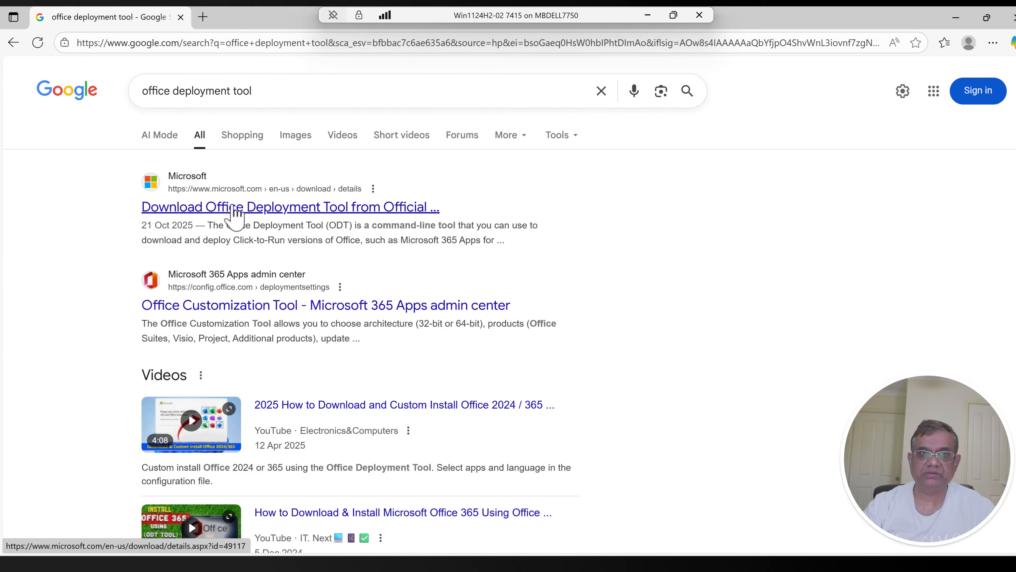
Step: Open Microsoft's official Office Deployment Tool download page from the search results and download the English version
click(236, 206)
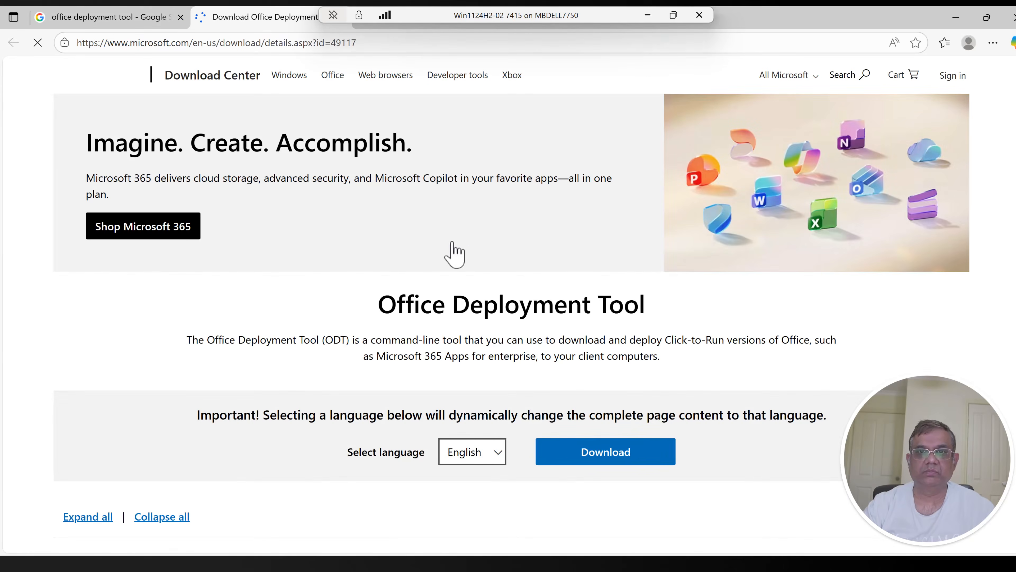
scroll(827, 326, down, 3)
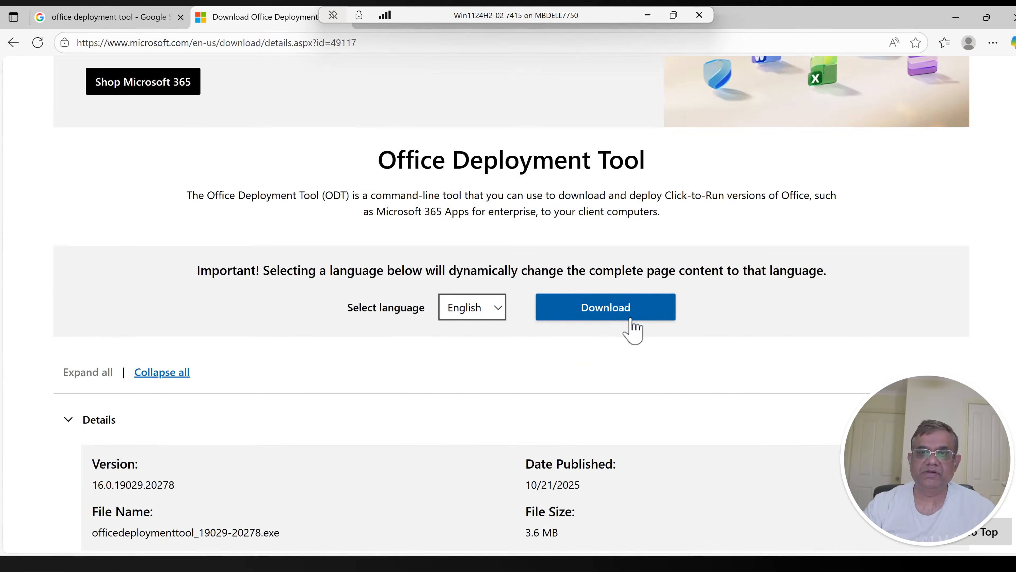
click(635, 325)
scroll(687, 356, down, 2)
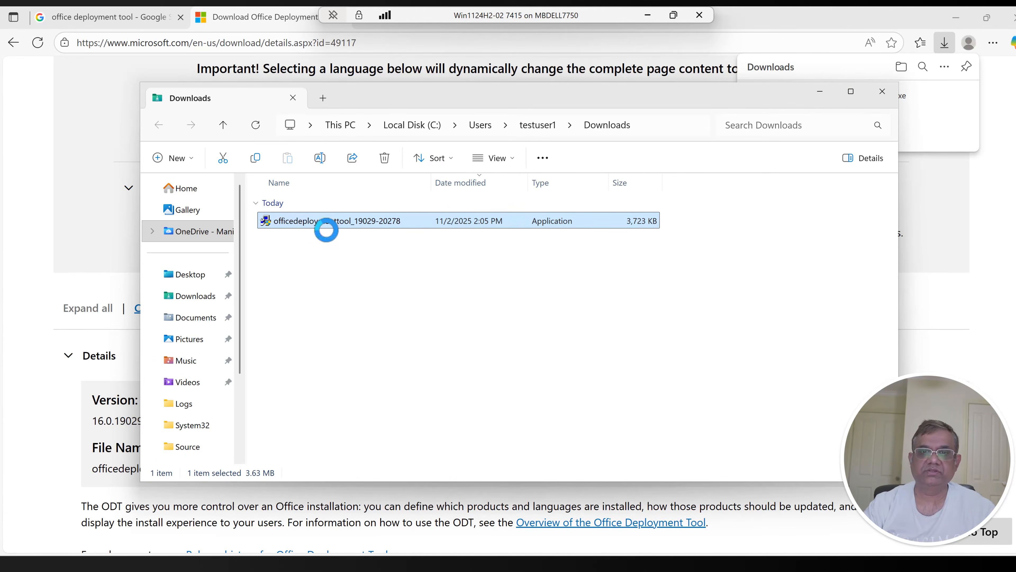
double_click(332, 220)
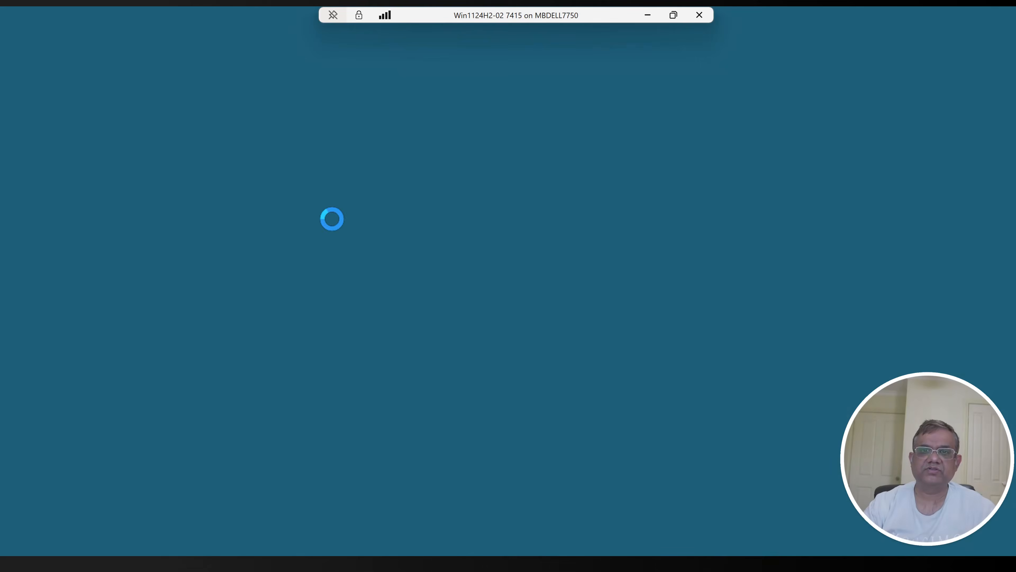
click(473, 409)
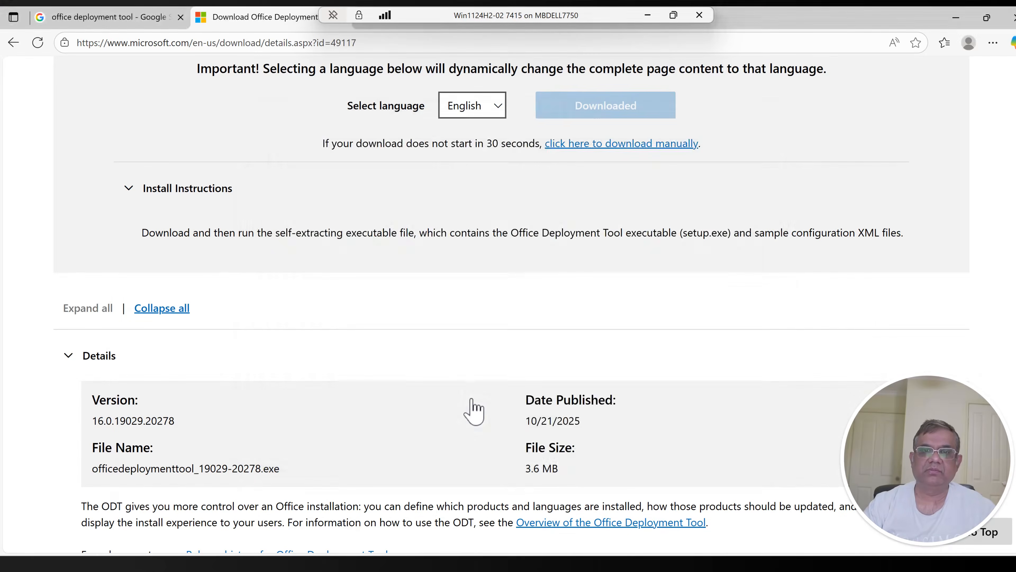
click(289, 419)
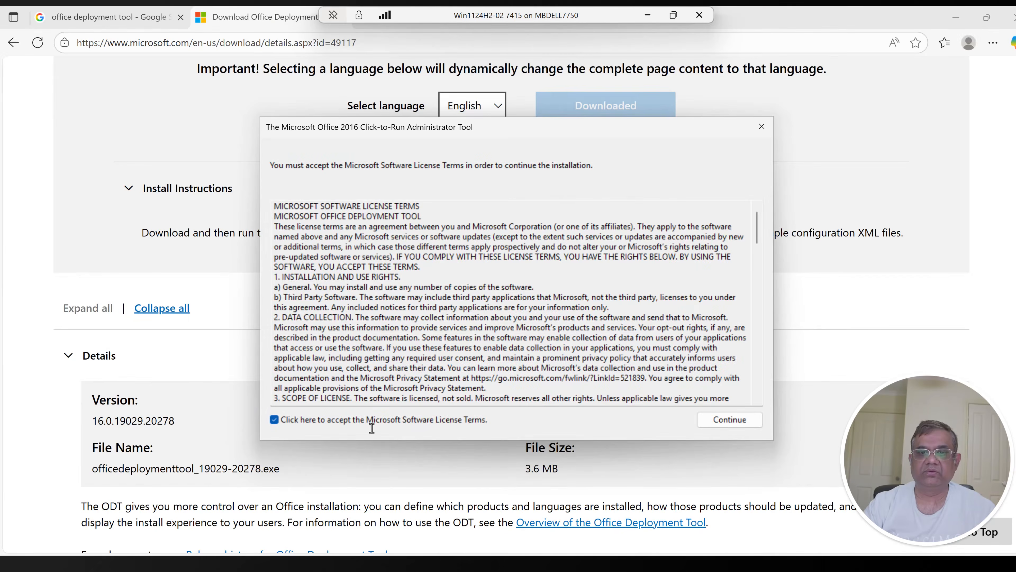
click(706, 417)
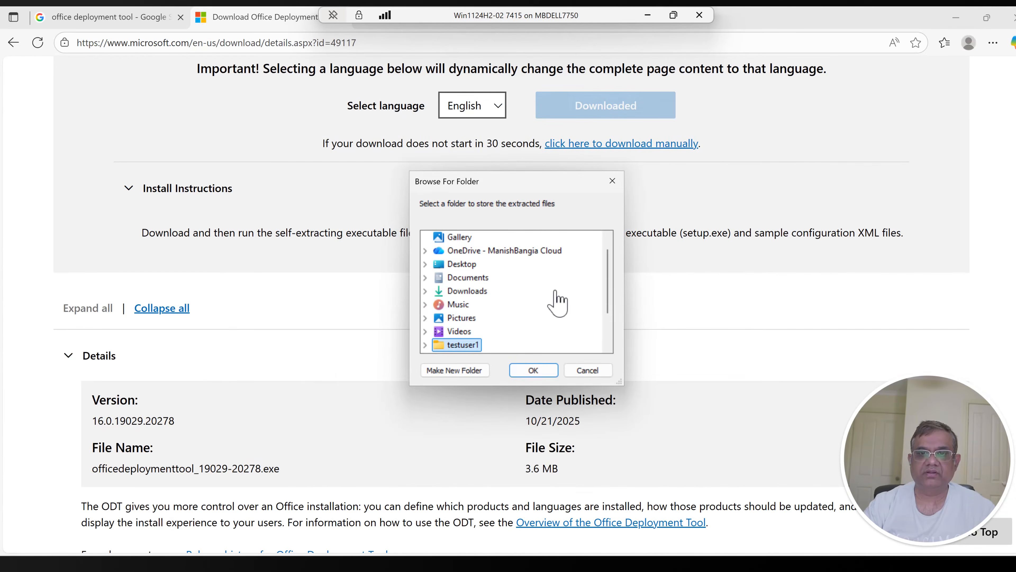
Step: Extract the deployment tool files into the Source folder inside TestFolder on Local Disk (C:) and close the completion message
scroll(556, 302, down, 2)
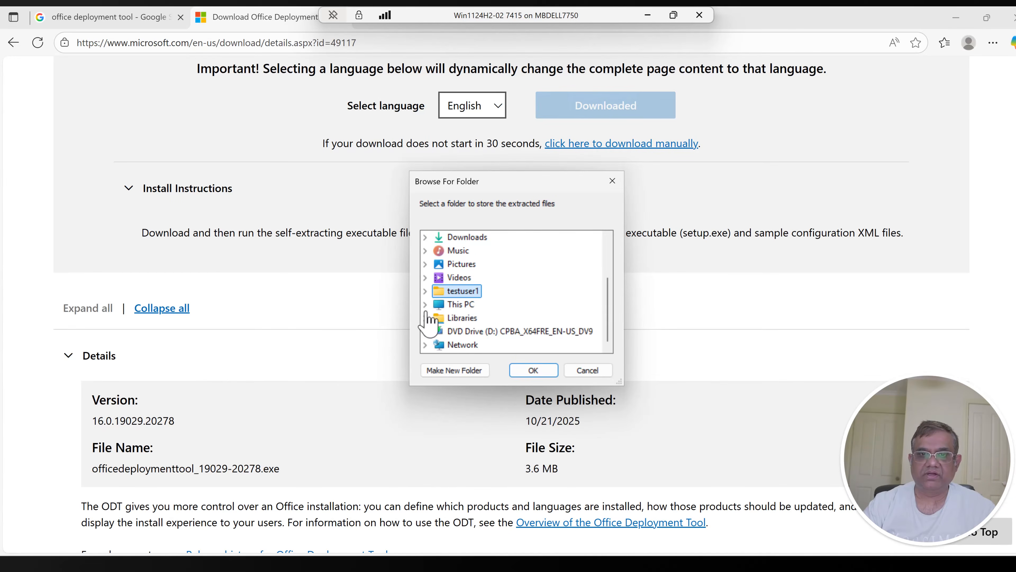
click(425, 305)
double_click(450, 319)
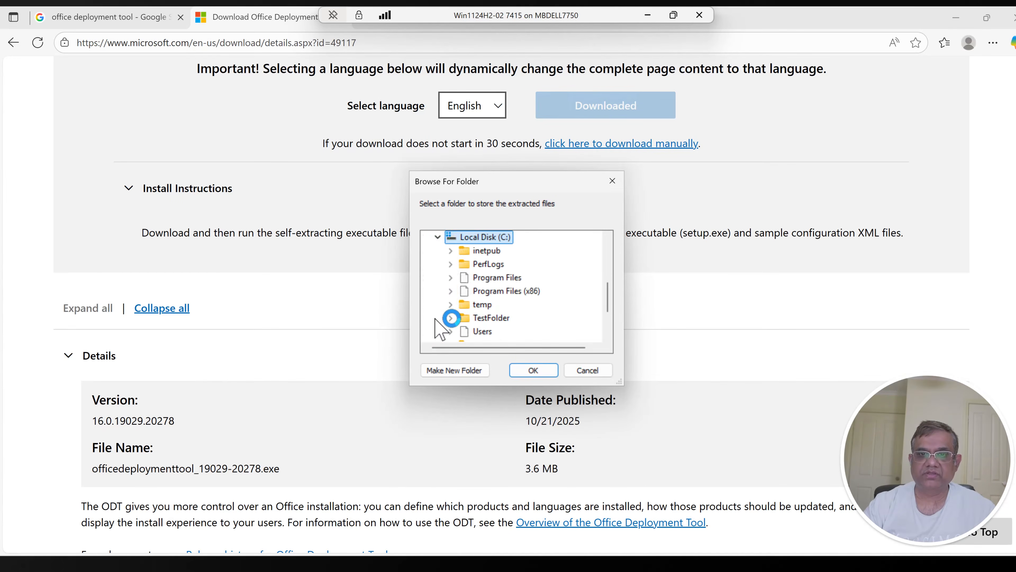
click(477, 319)
click(489, 303)
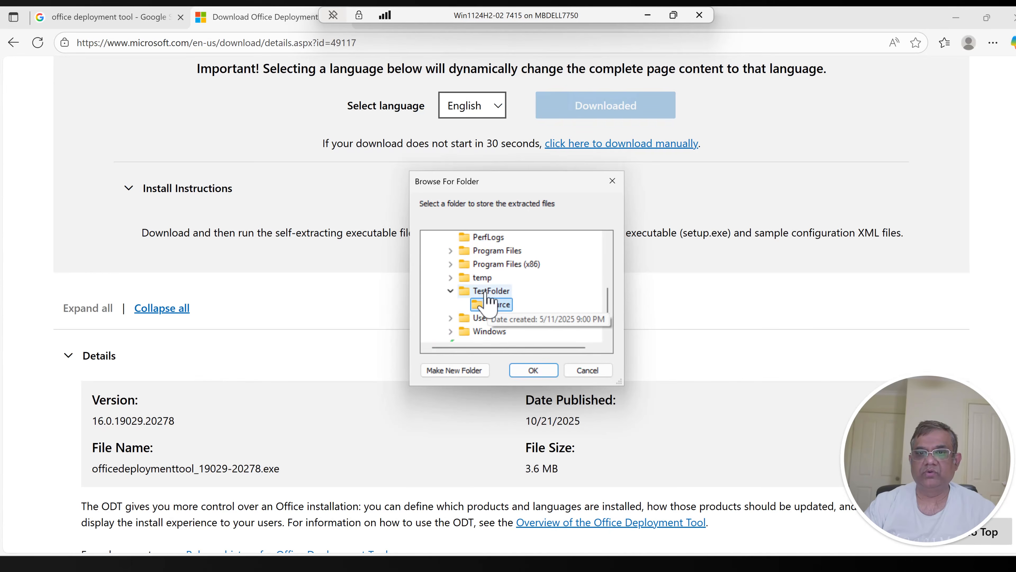
click(534, 370)
click(602, 329)
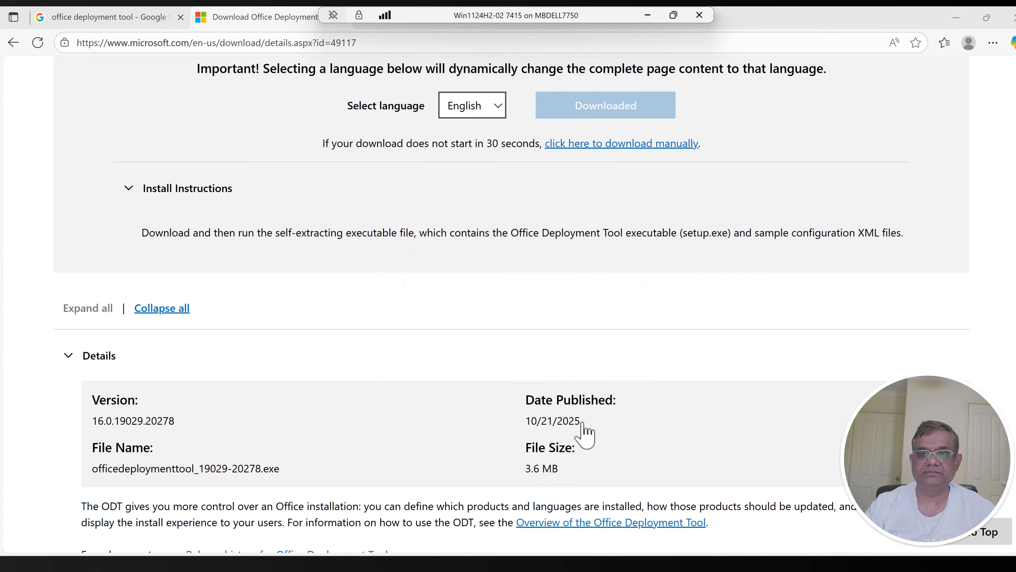
Step: Switch to File Explorer, open the Source folder in TestFolder and view the configuration-Office365-x64 file's contents
click(607, 562)
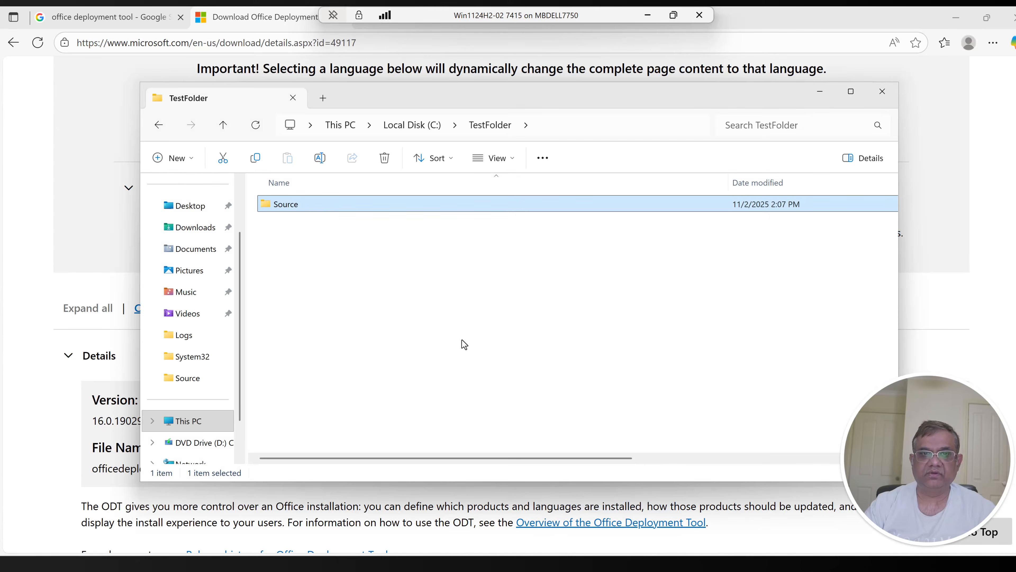
click(449, 280)
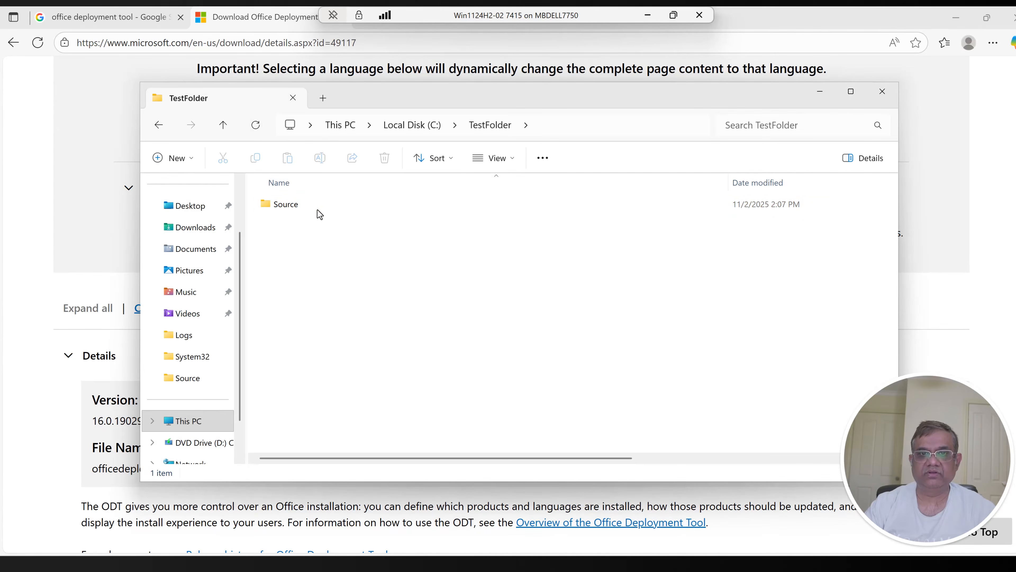
click(303, 209)
double_click(303, 209)
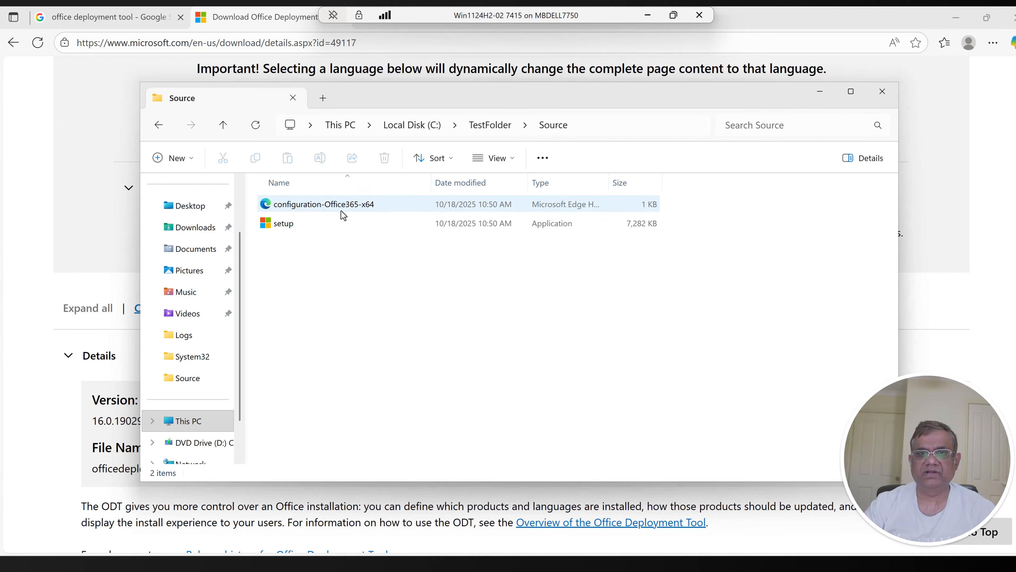
double_click(317, 204)
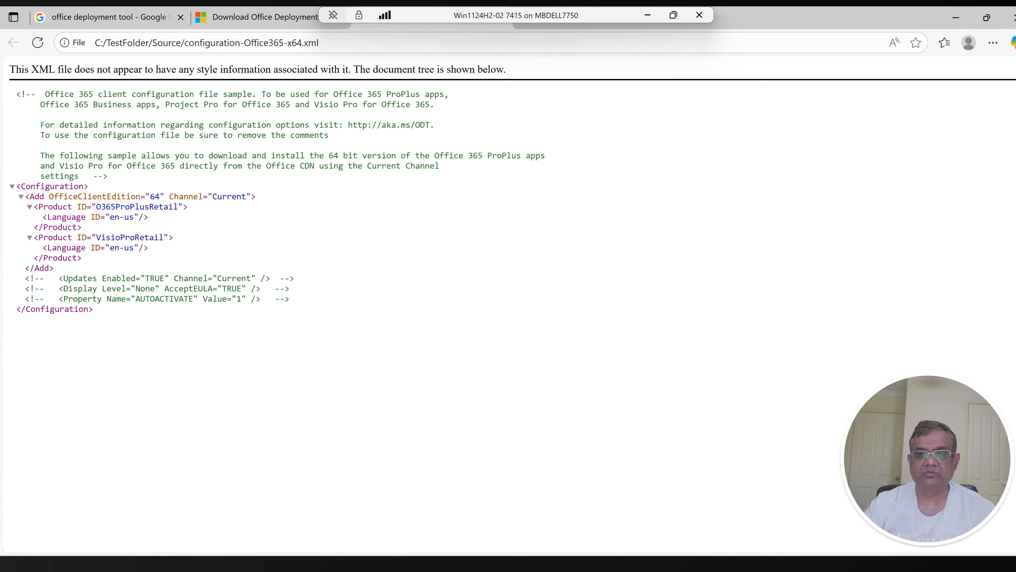
Step: Return to the Google results for the deployment tool and open the Office Customization Tool page of the Microsoft 365 Apps admin center
click(587, 565)
click(480, 297)
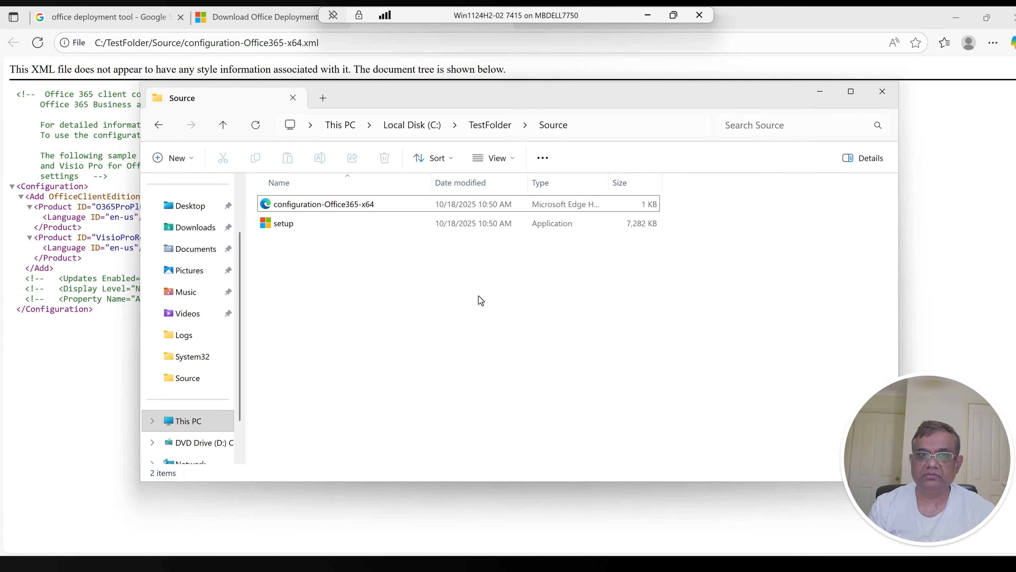
click(78, 17)
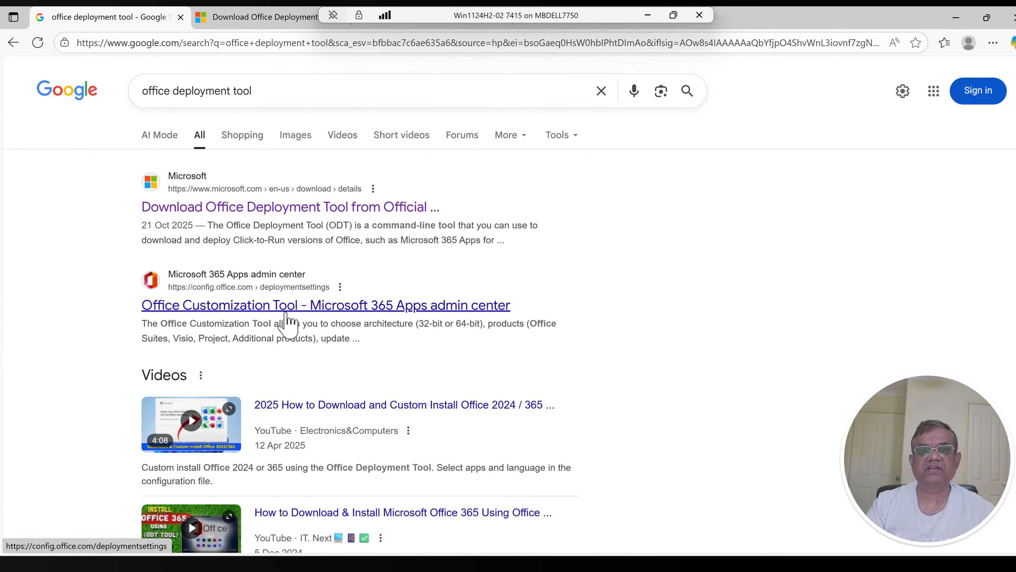
click(291, 312)
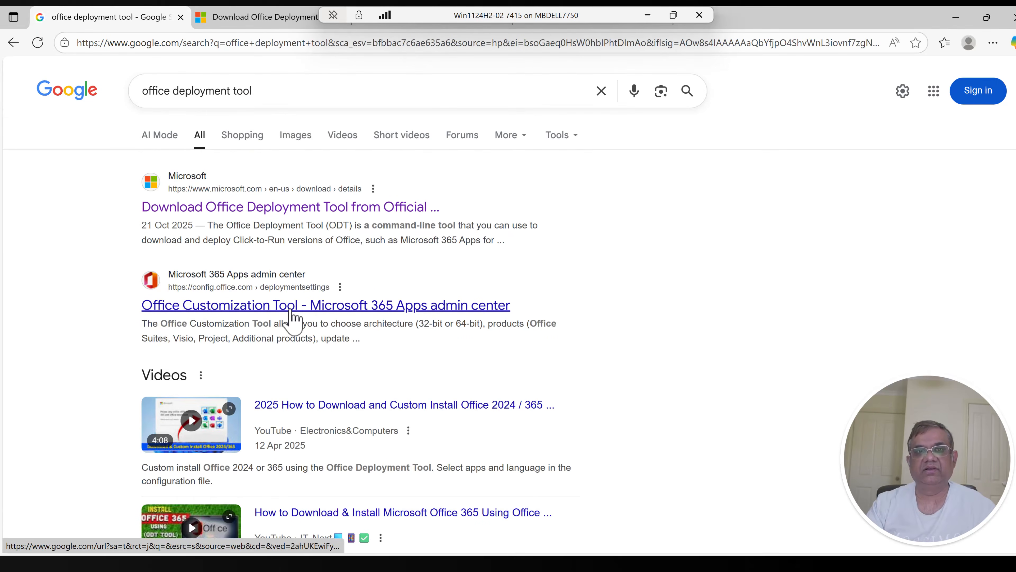
Step: Switch to the Office Customization Tool page and choose Microsoft 365 Apps for enterprise as the Office suite
click(399, 18)
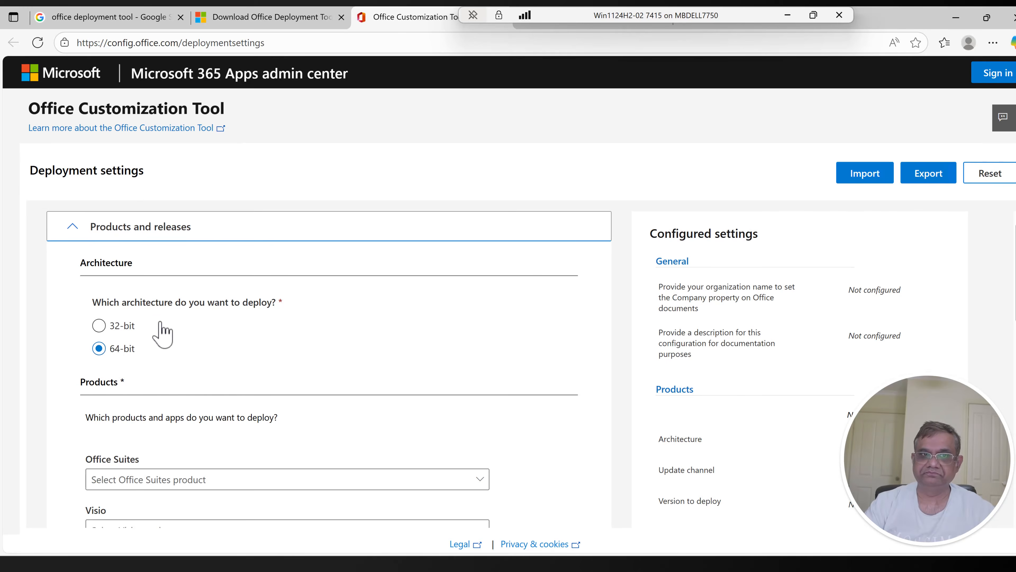
scroll(174, 320, down, 3)
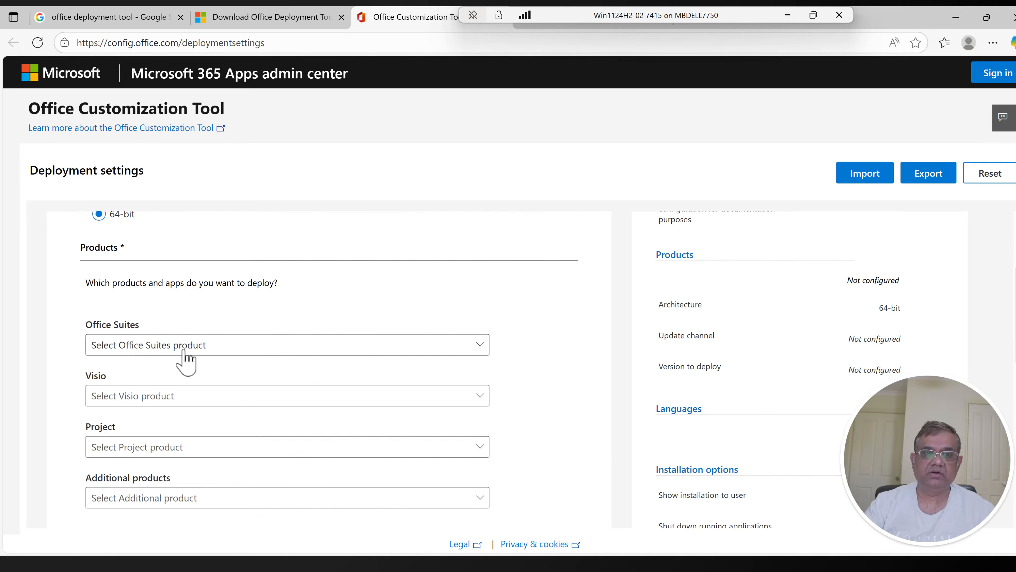
click(187, 348)
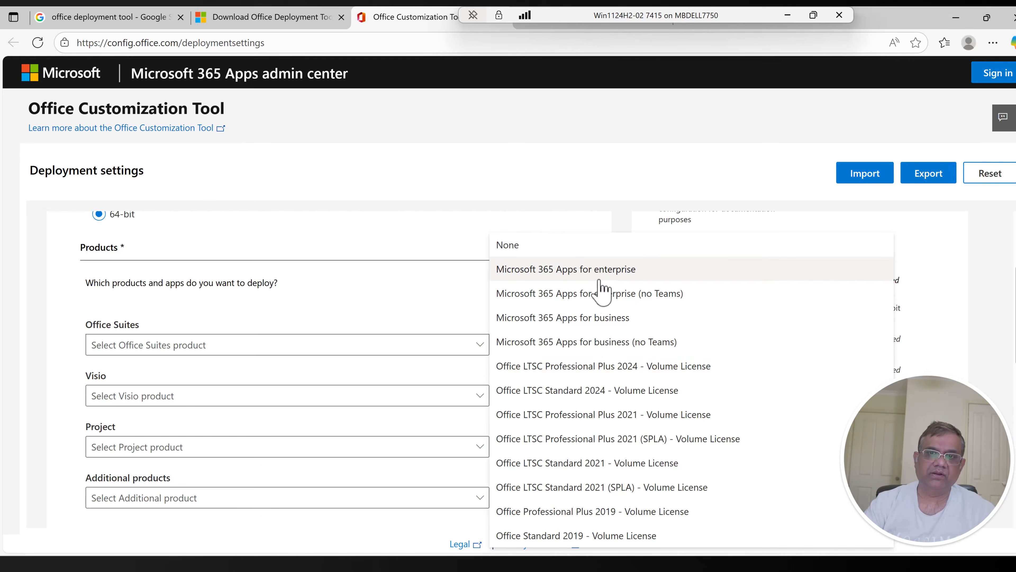
click(570, 273)
Step: Review the available Visio, Project and additional product choices without adding any of them
scroll(405, 411, down, 2)
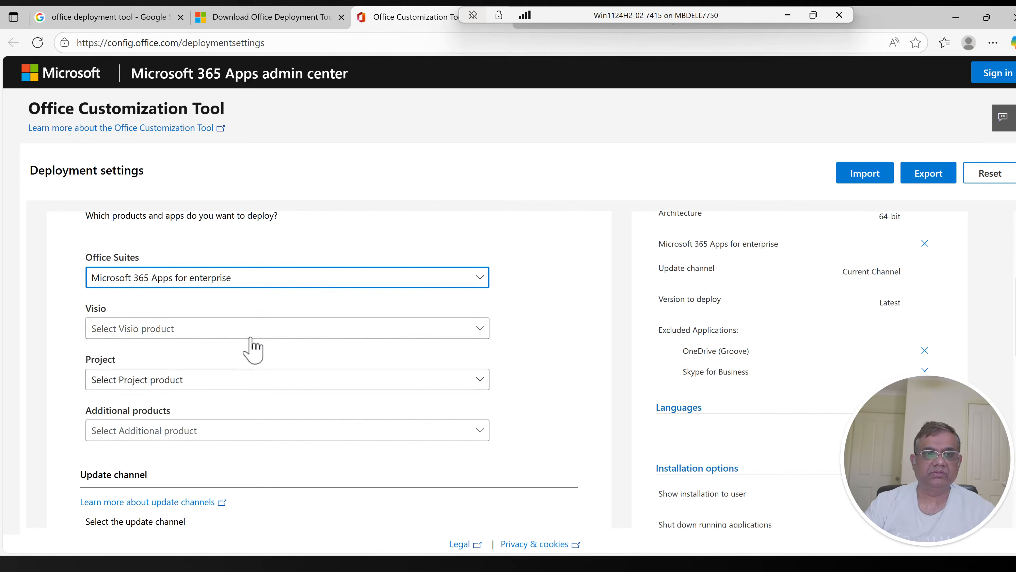
click(135, 329)
click(143, 90)
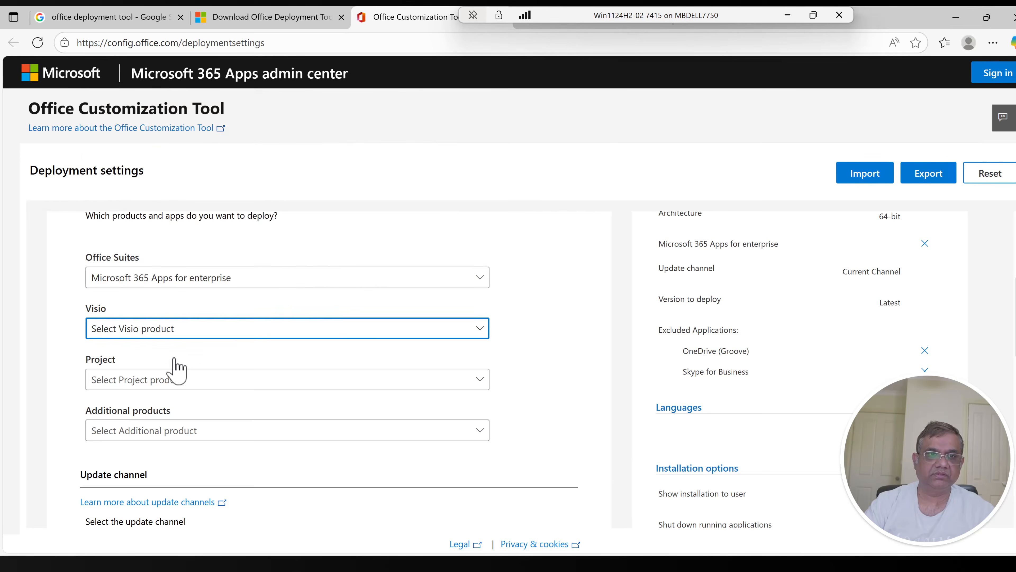
click(172, 380)
click(138, 139)
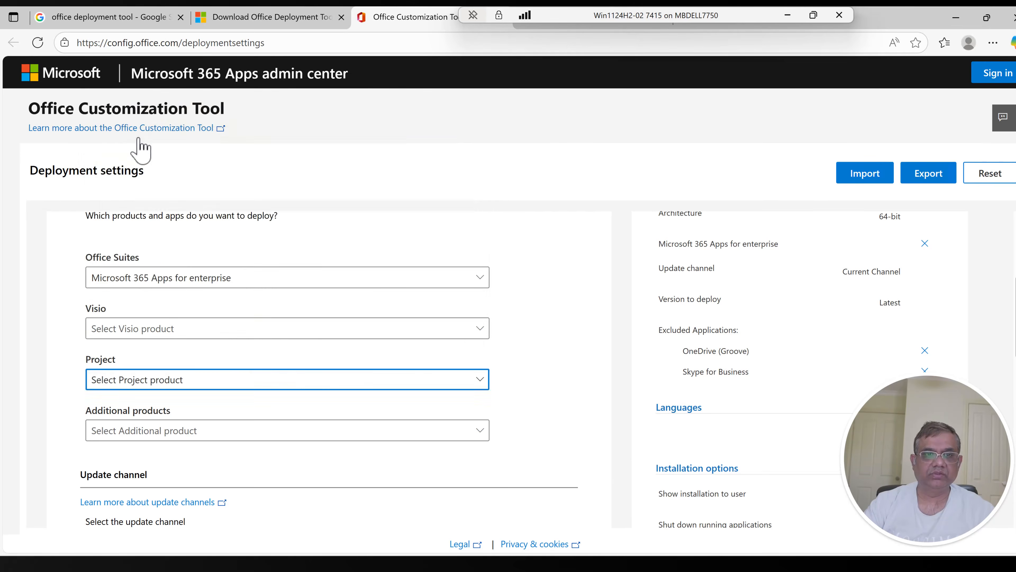
click(178, 436)
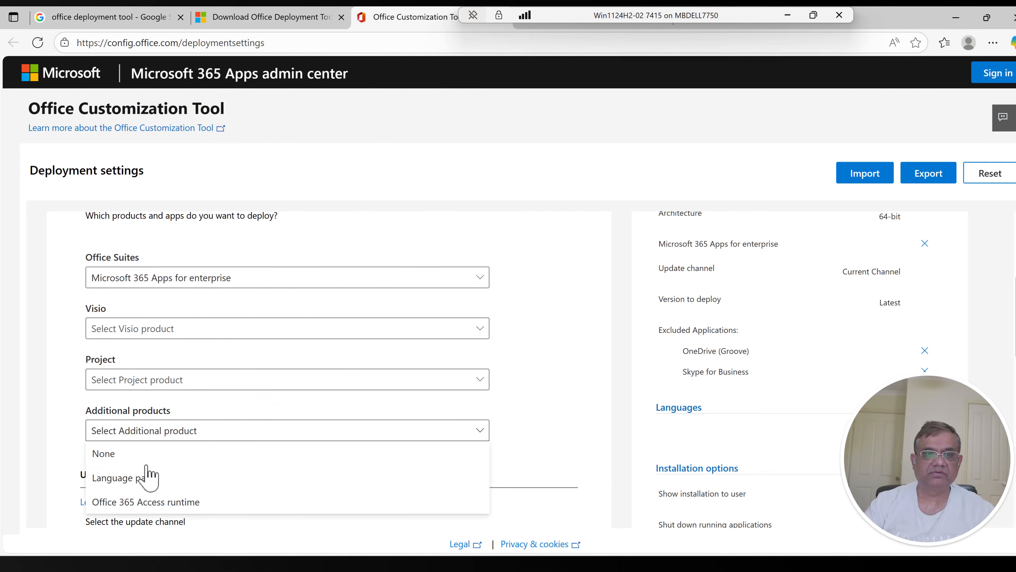
click(145, 465)
Step: Examine the available update channels and close the list without changing the selection
scroll(608, 374, down, 3)
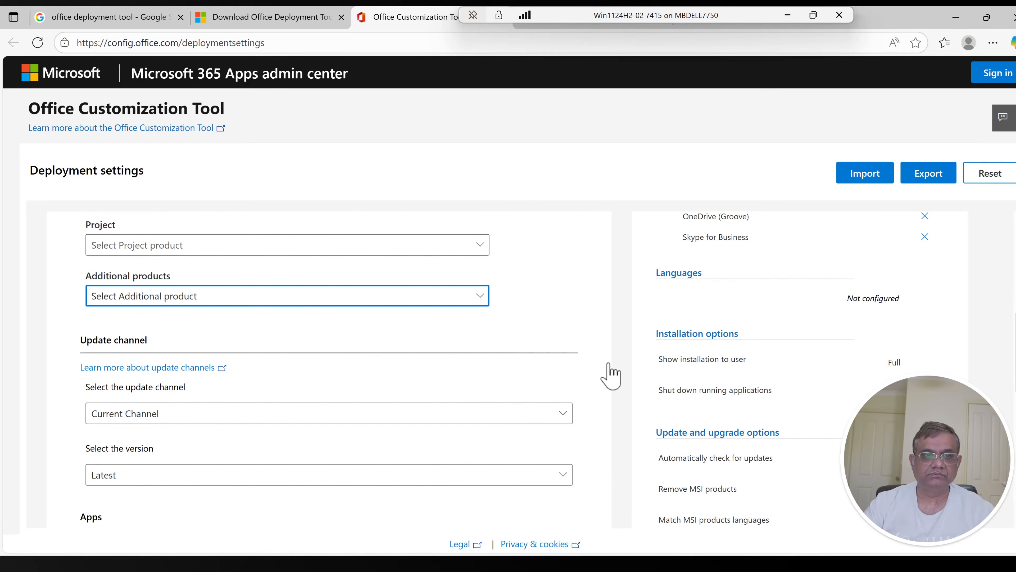
scroll(360, 429, down, 2)
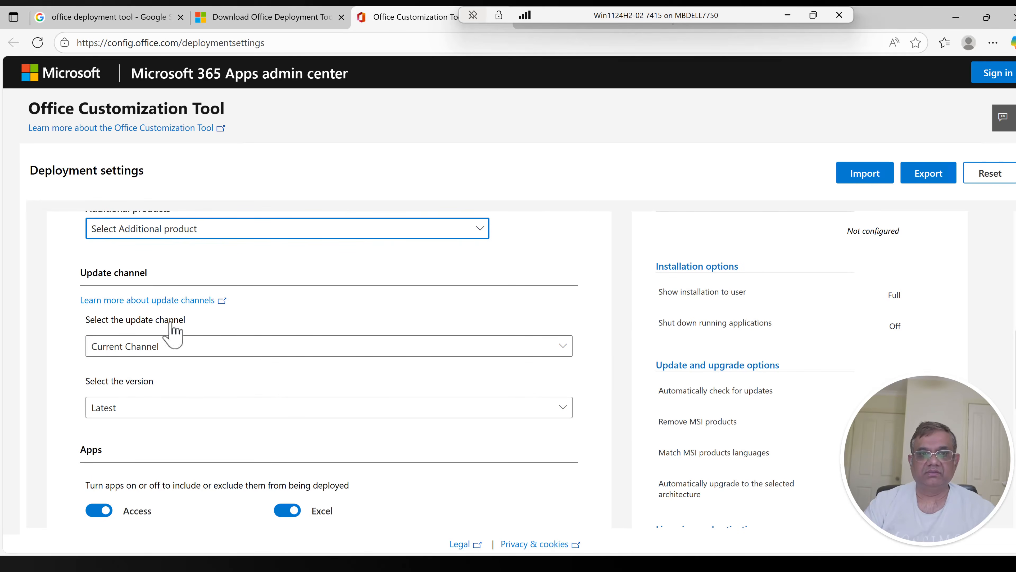
click(243, 346)
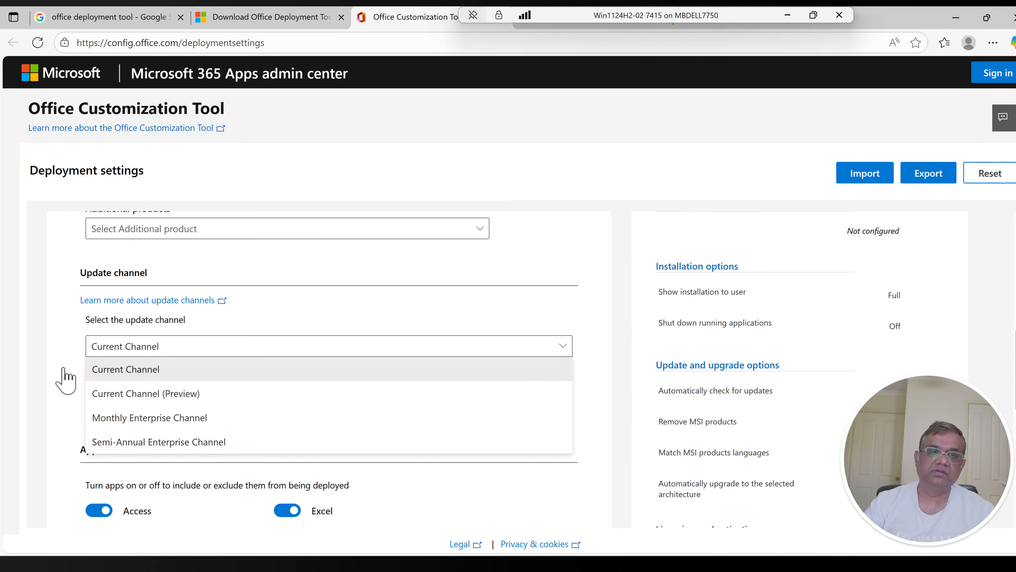
click(47, 355)
Step: Open the Microsoft Learn article about update channels and read its comparison table for recommended use and update frequency
click(123, 304)
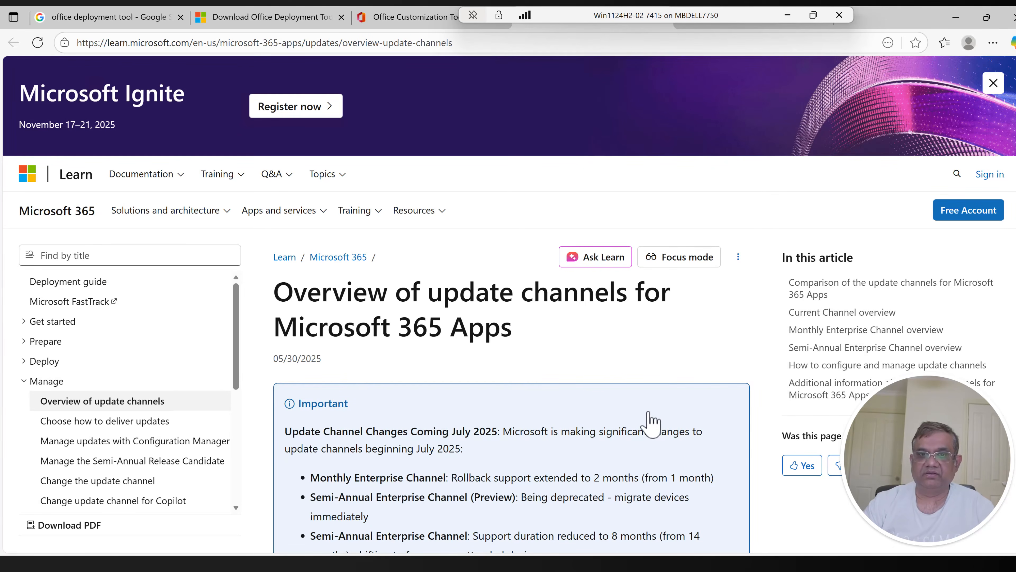
scroll(651, 420, down, 3)
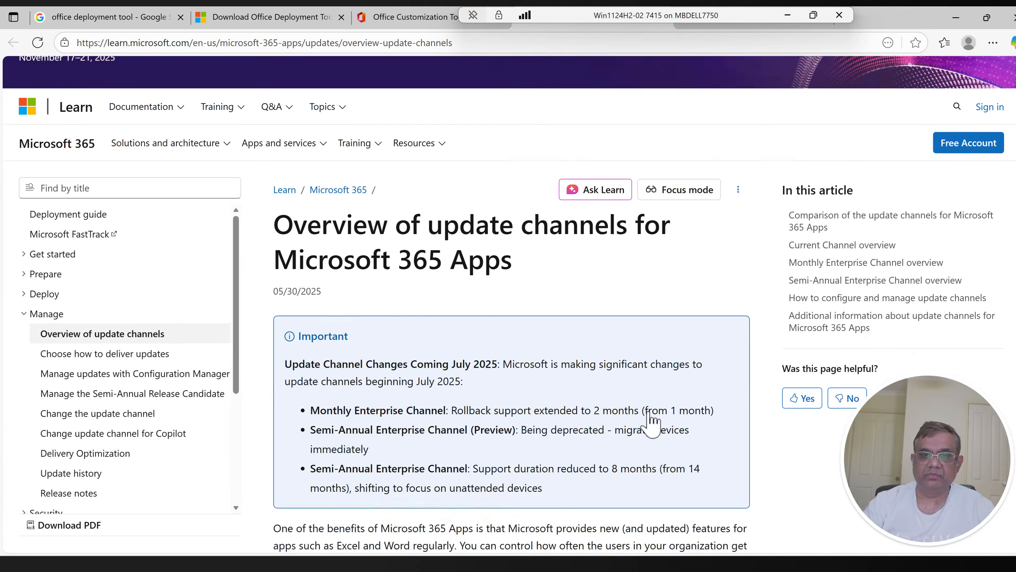
scroll(651, 420, down, 8)
scroll(652, 422, down, 7)
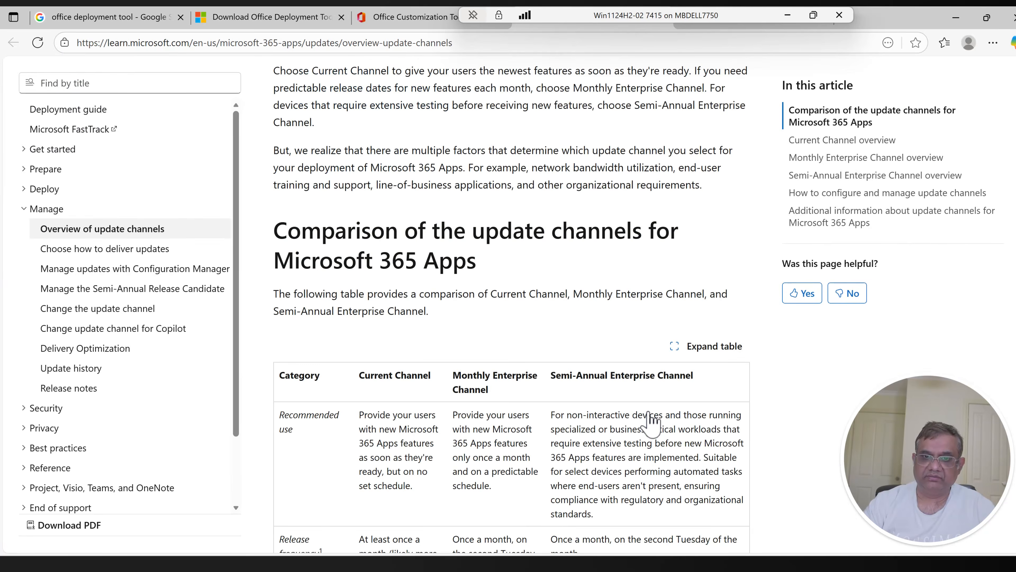
scroll(652, 420, down, 2)
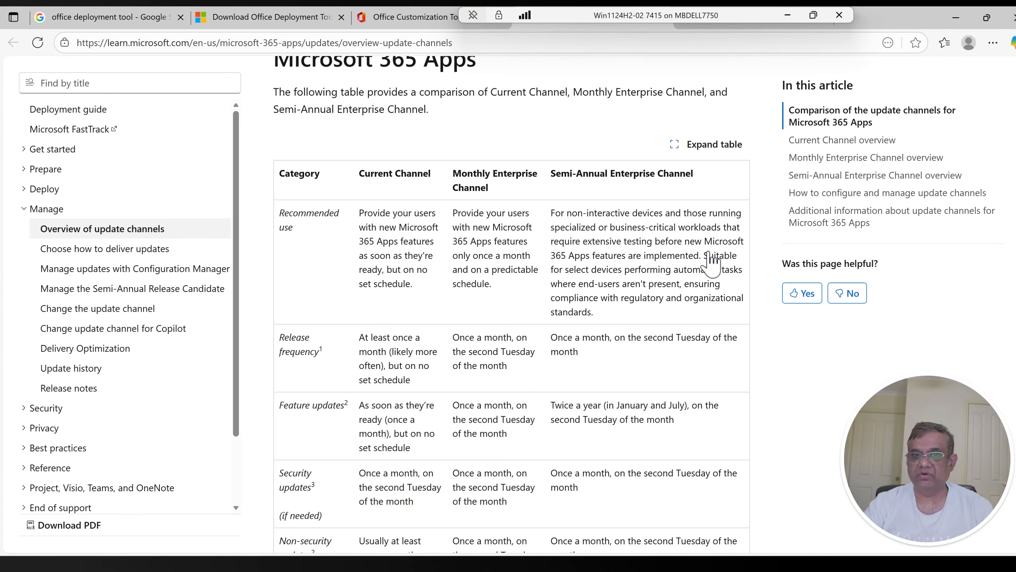
scroll(578, 345, down, 2)
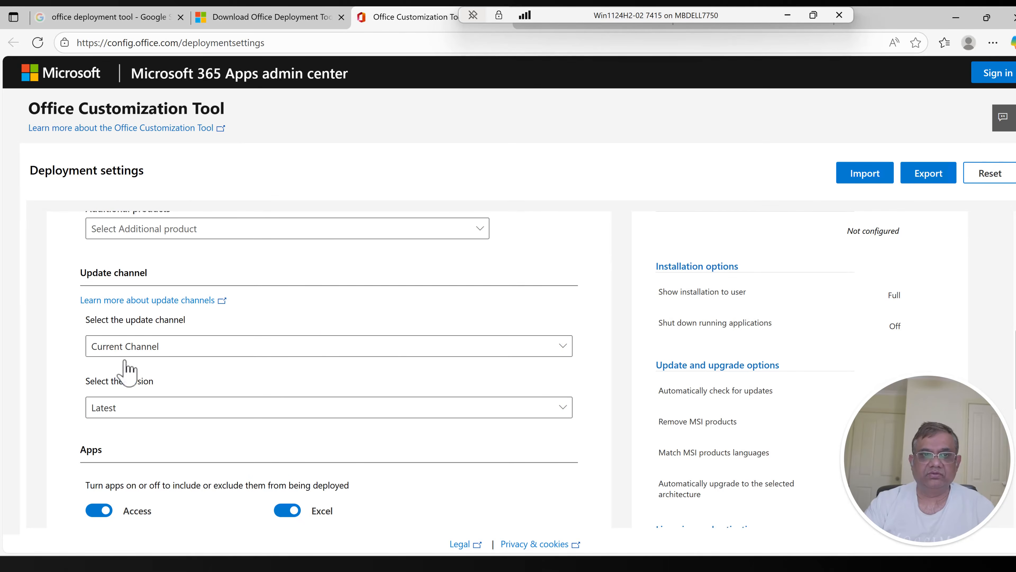
Step: Set the update channel to Semi-Annual Enterprise Channel and the version to 2502 18526.20634
scroll(127, 368, down, 2)
click(164, 282)
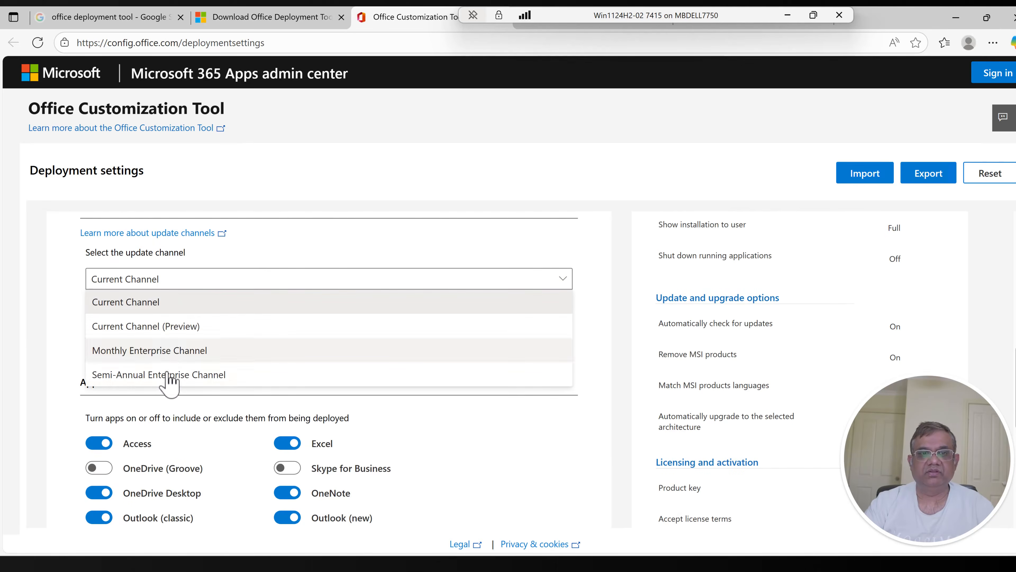
click(167, 376)
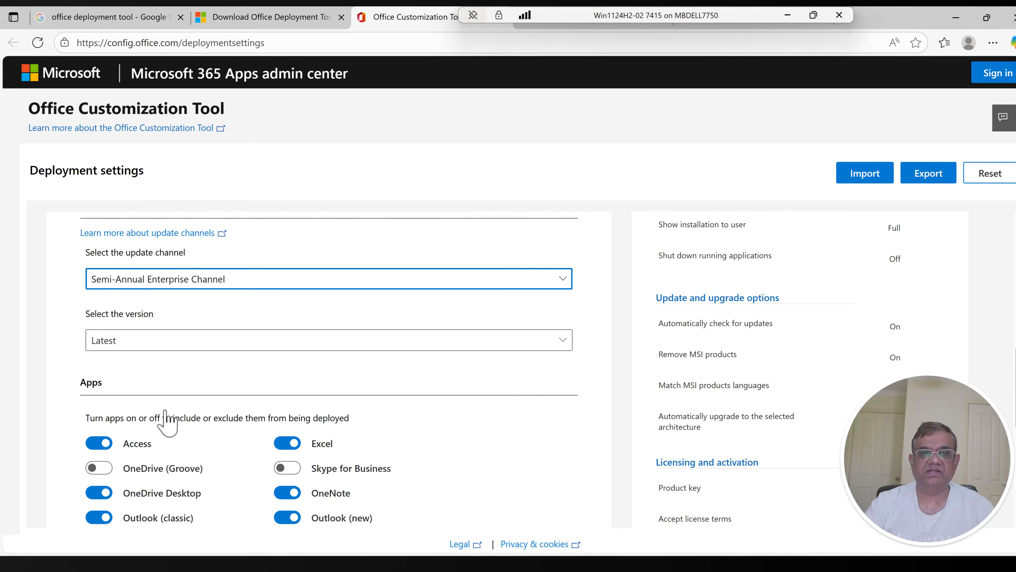
click(131, 346)
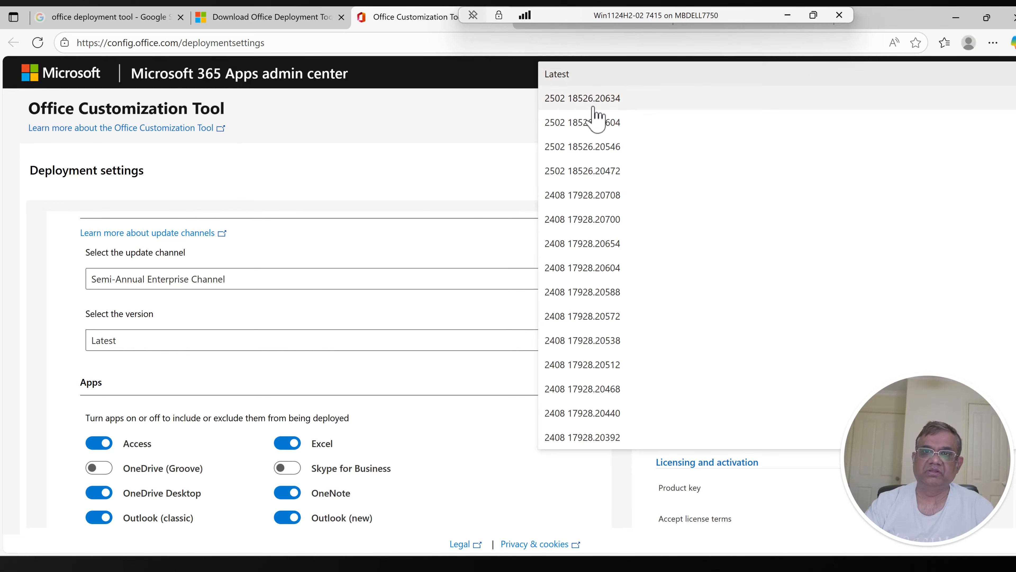
click(625, 100)
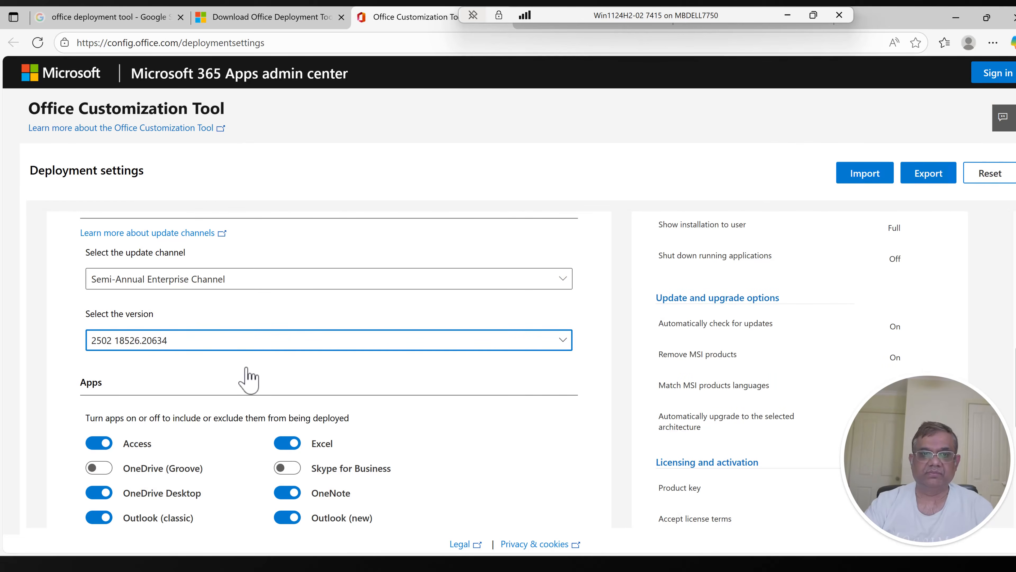
Step: Exclude Access, Outlook (classic) and Publisher from the deployed apps and continue to the Language section
scroll(247, 379, down, 3)
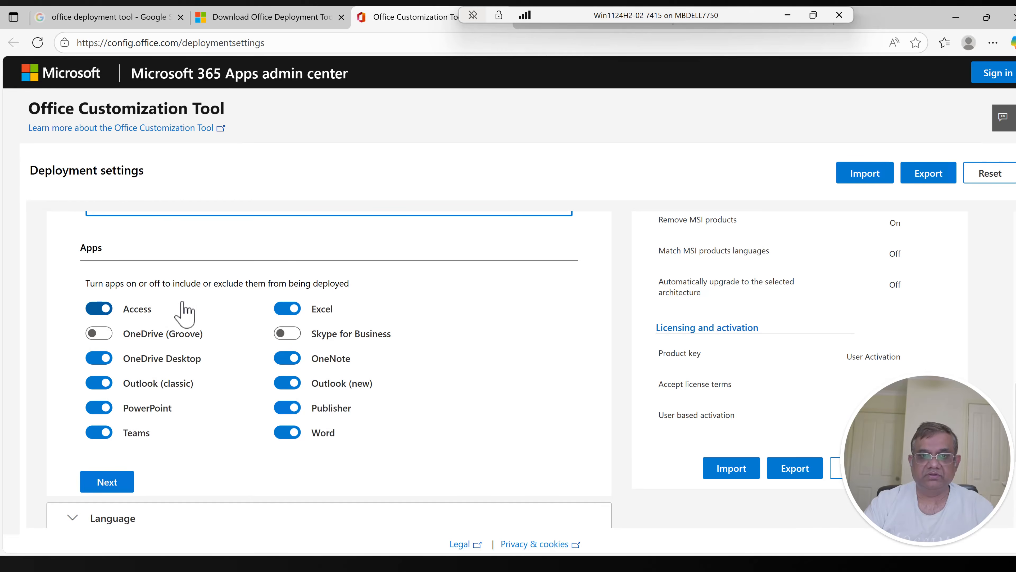
click(92, 313)
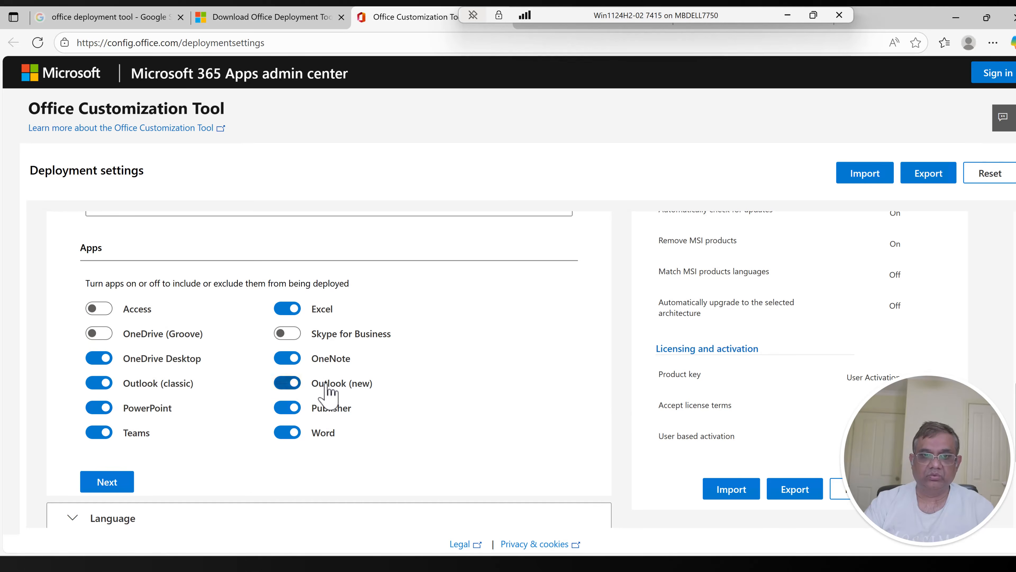
click(91, 384)
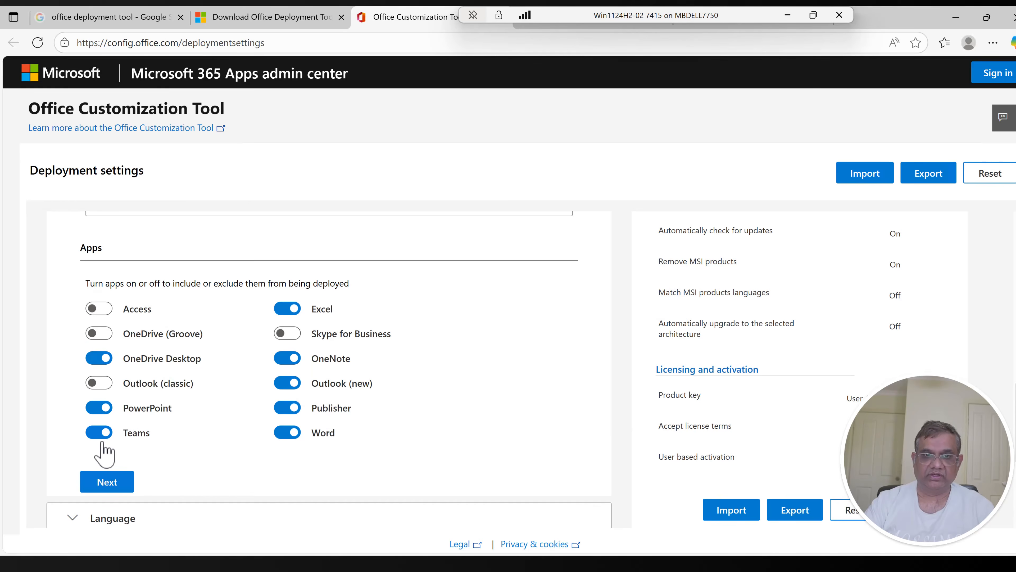
click(286, 408)
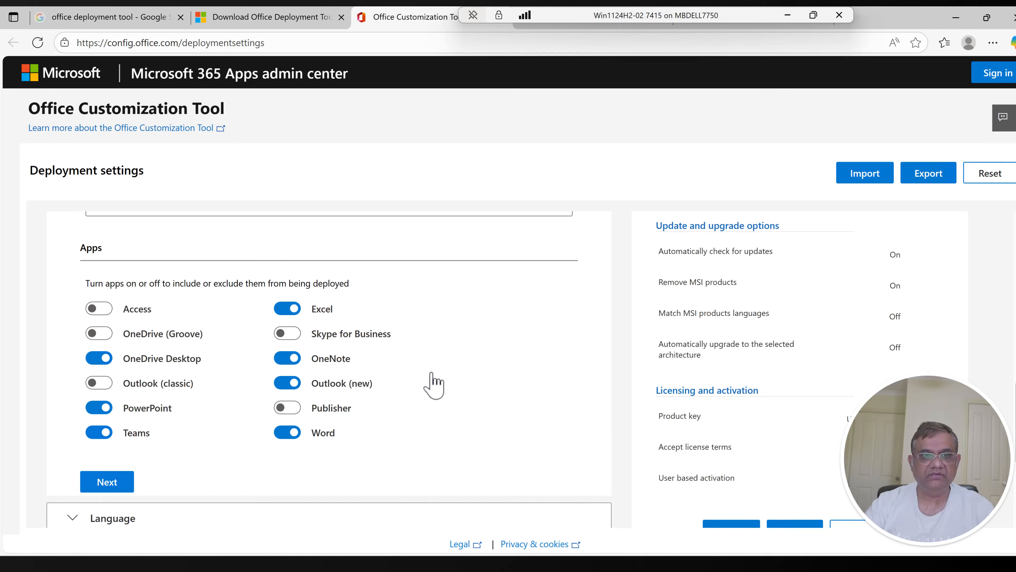
click(107, 482)
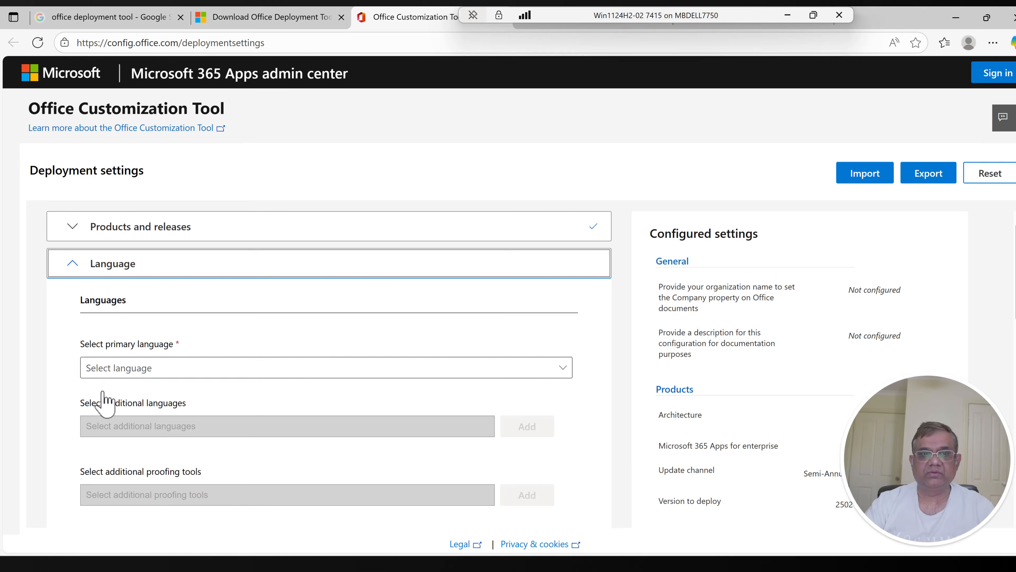
Step: Set the primary language to Match Operating System and continue to the Installation section
click(124, 373)
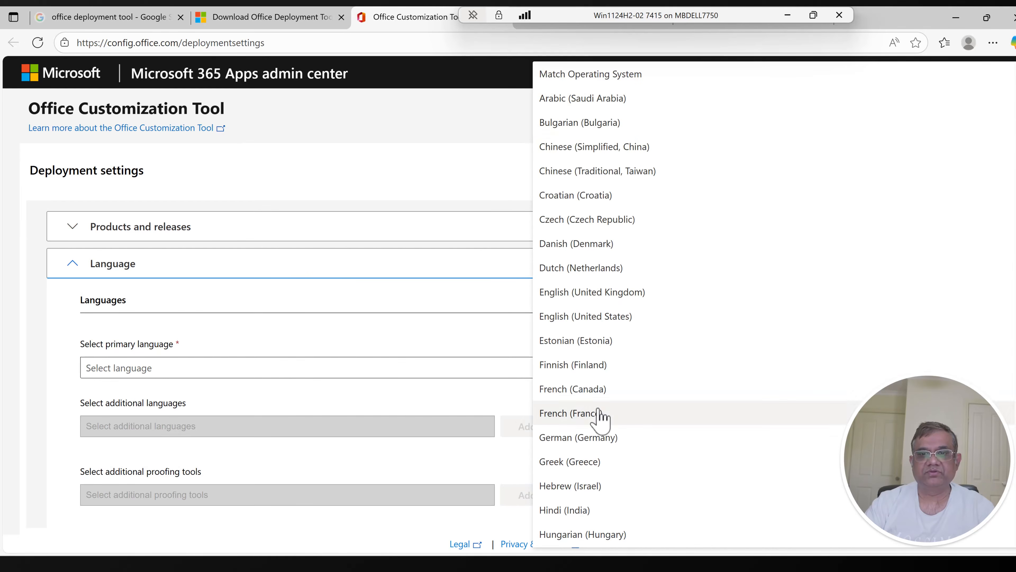
click(619, 86)
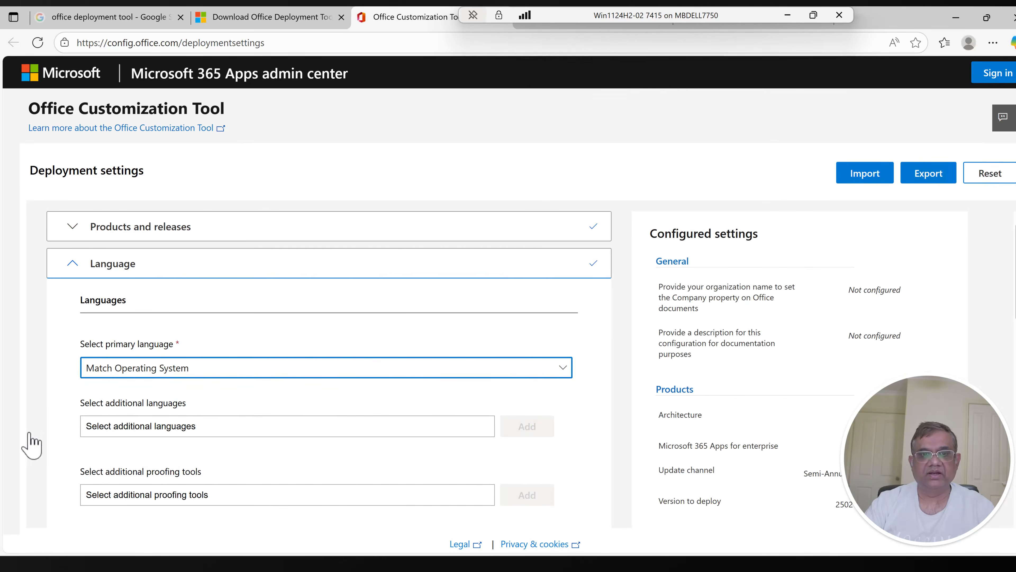
scroll(78, 456, down, 2)
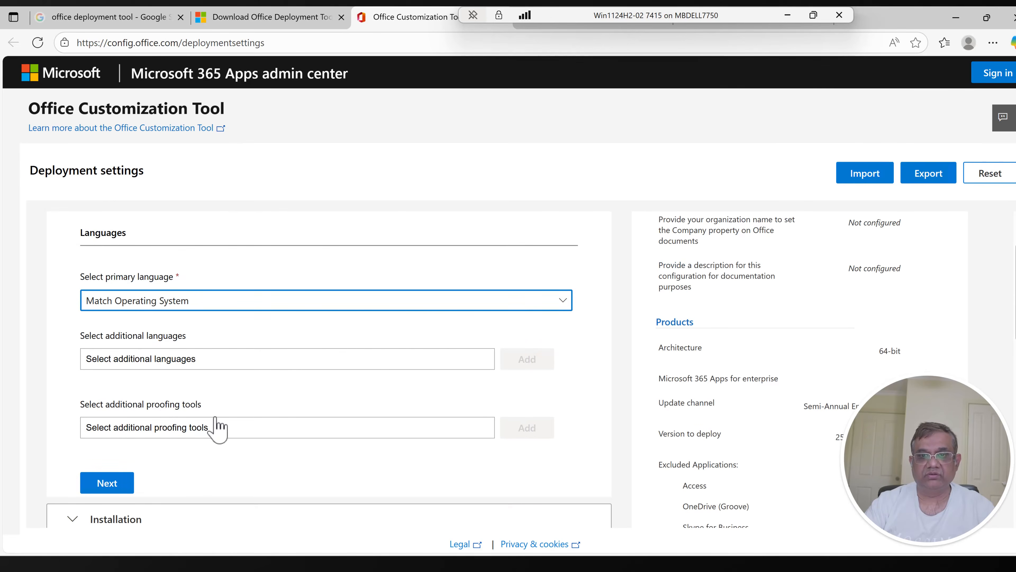
click(107, 484)
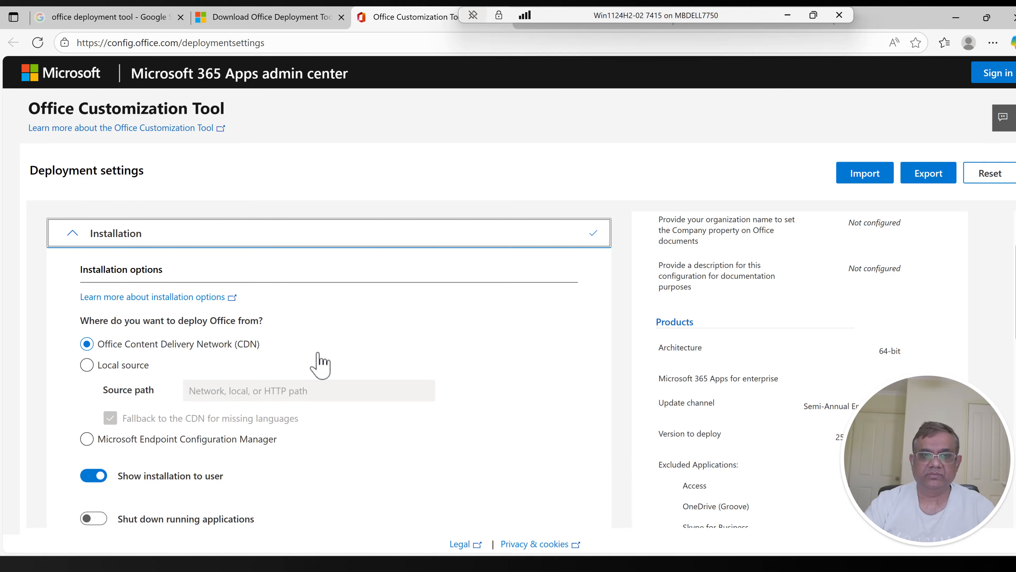
Step: Disable showing the installation to the user, enable shutting down running applications, and continue to the update and upgrade options
scroll(358, 333, down, 2)
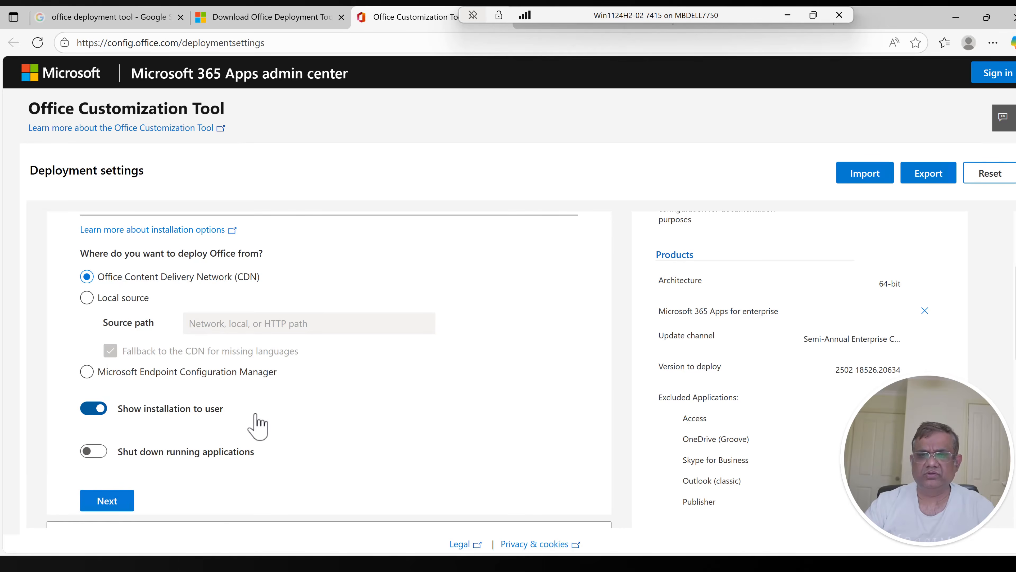
click(90, 409)
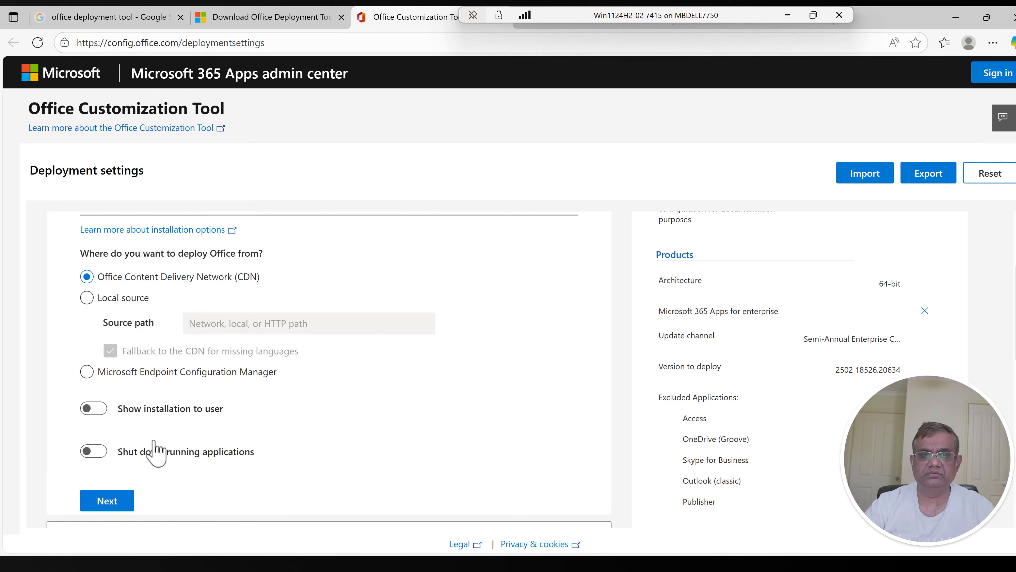
scroll(240, 415, down, 2)
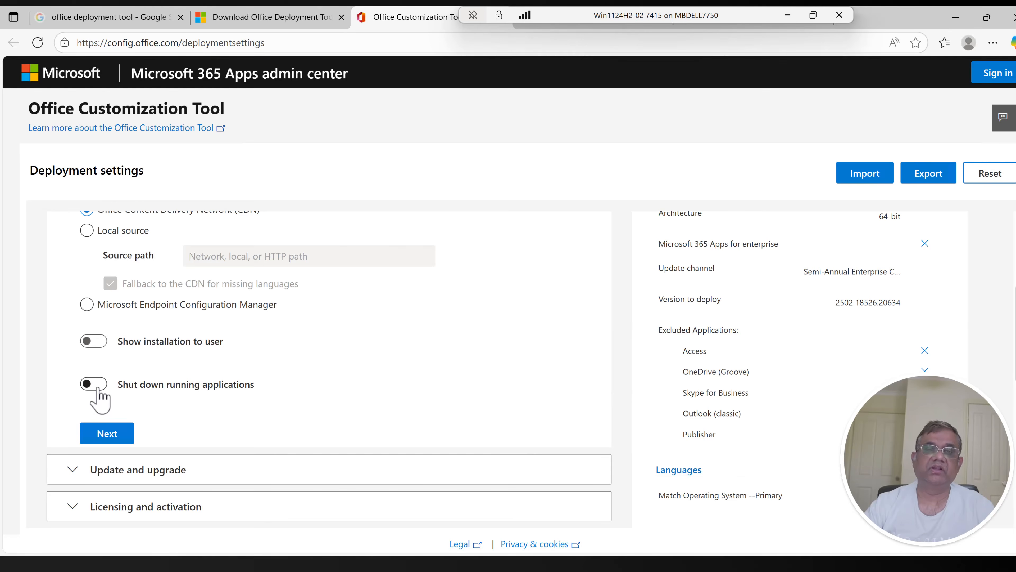
click(98, 389)
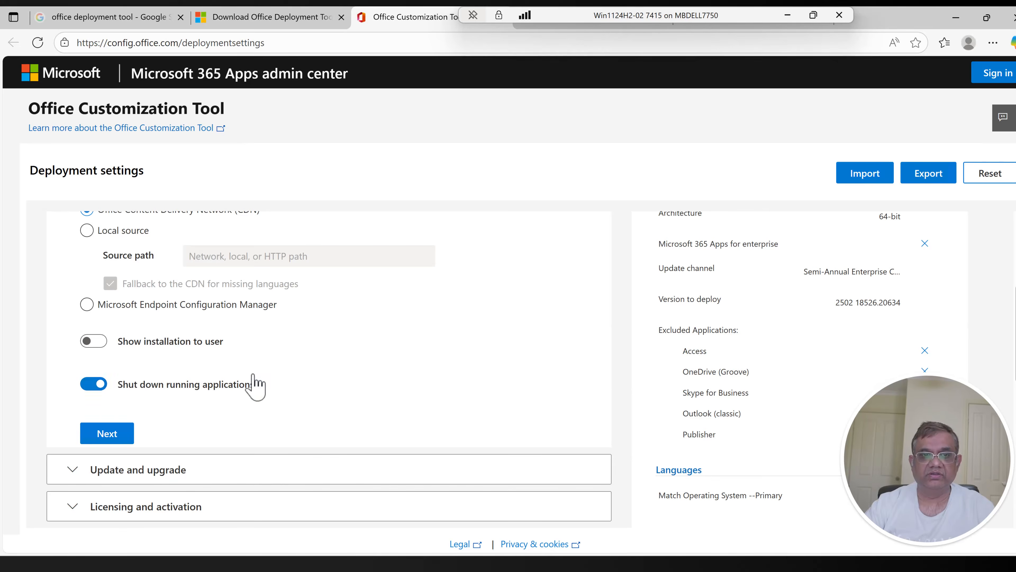
scroll(257, 387, down, 2)
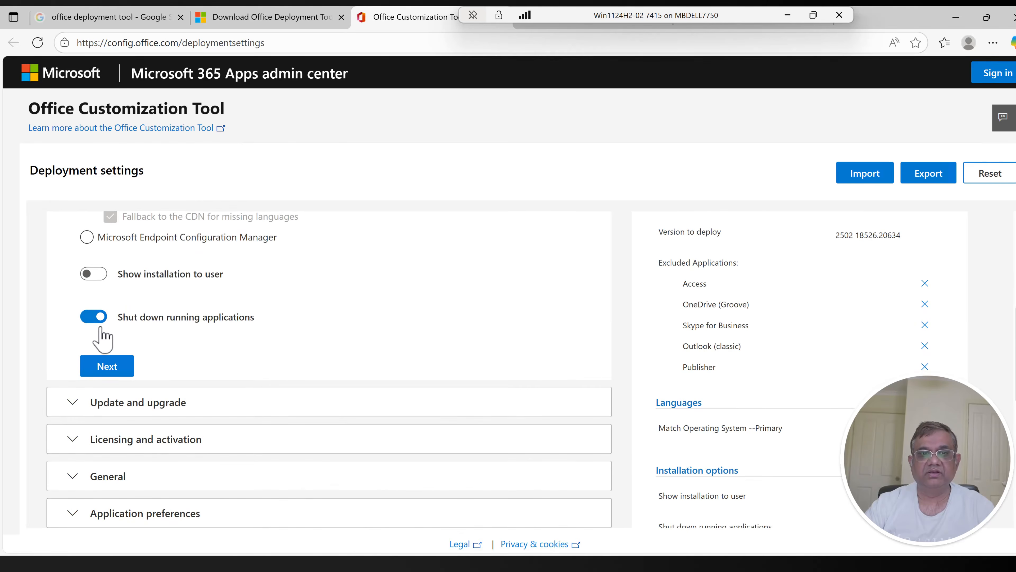
click(99, 366)
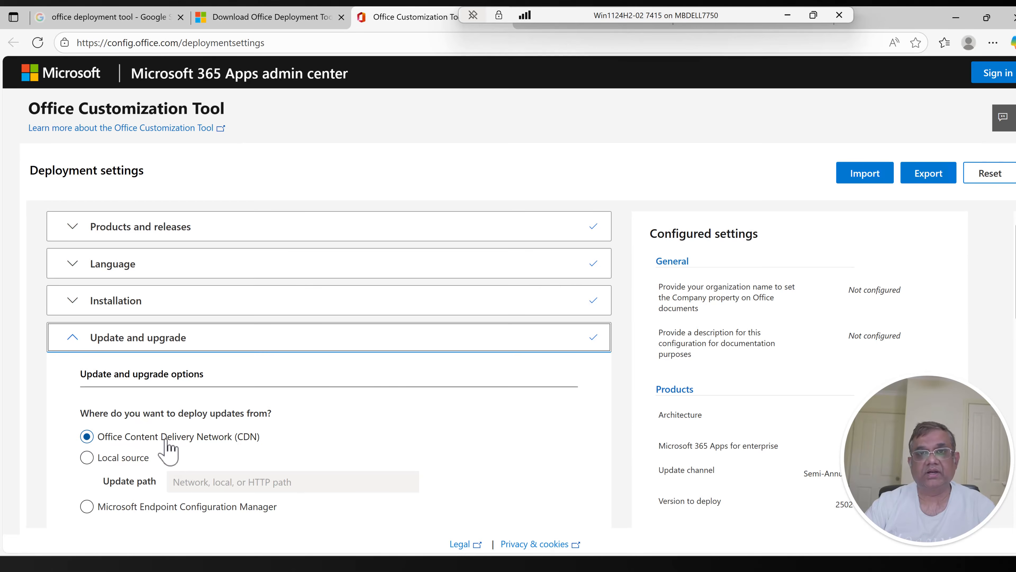
scroll(168, 448, down, 3)
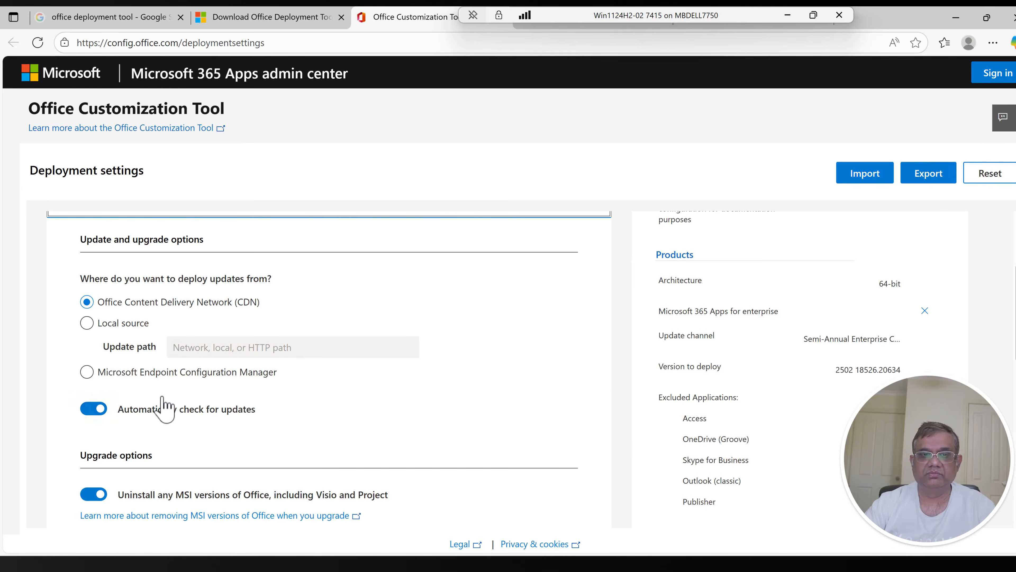
Step: Review the update and upgrade options, keep the defaults, and continue to the Licensing and activation section
scroll(163, 408, down, 3)
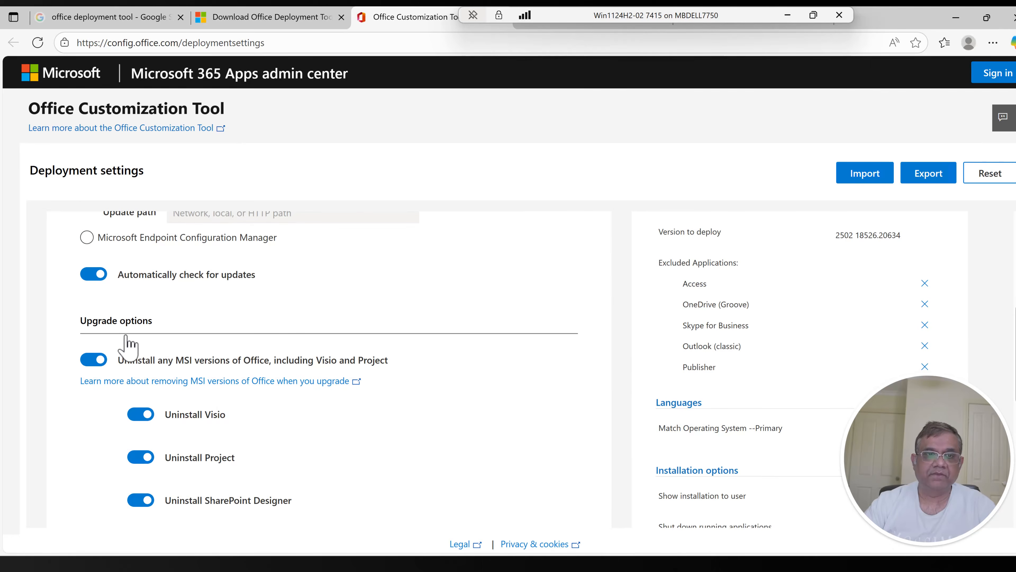
scroll(148, 336, down, 2)
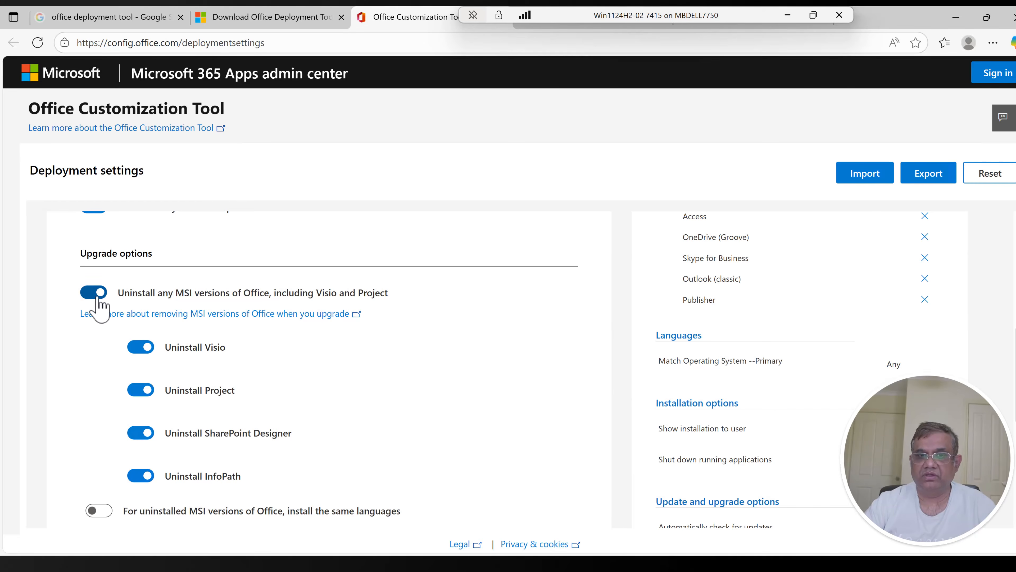
scroll(114, 354, down, 2)
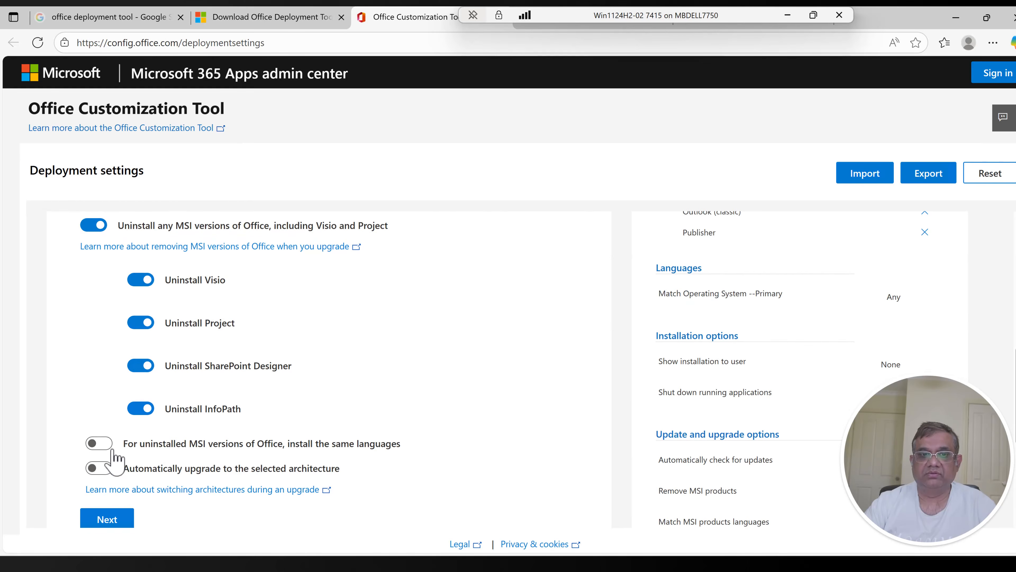
scroll(116, 460, down, 2)
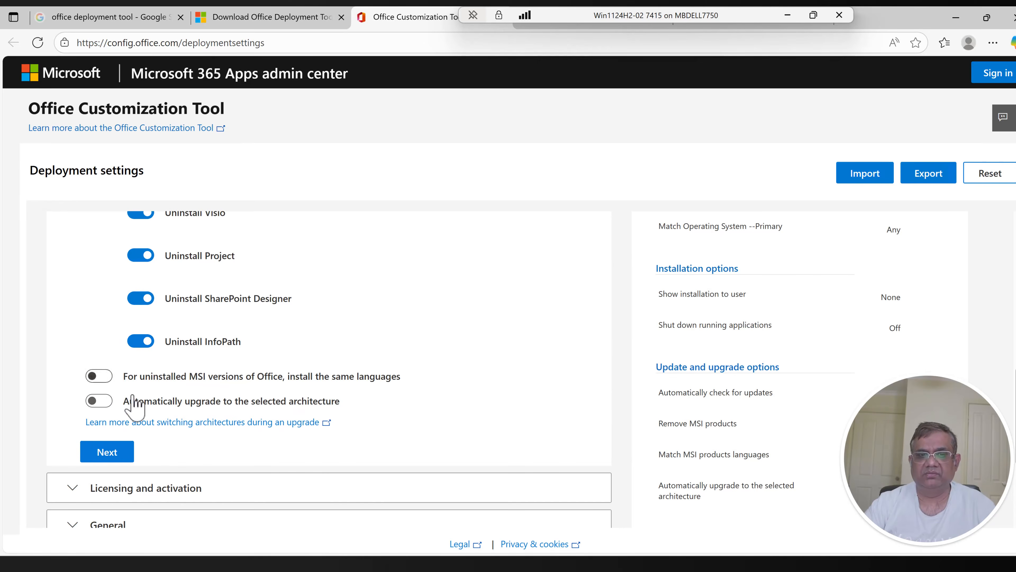
click(105, 452)
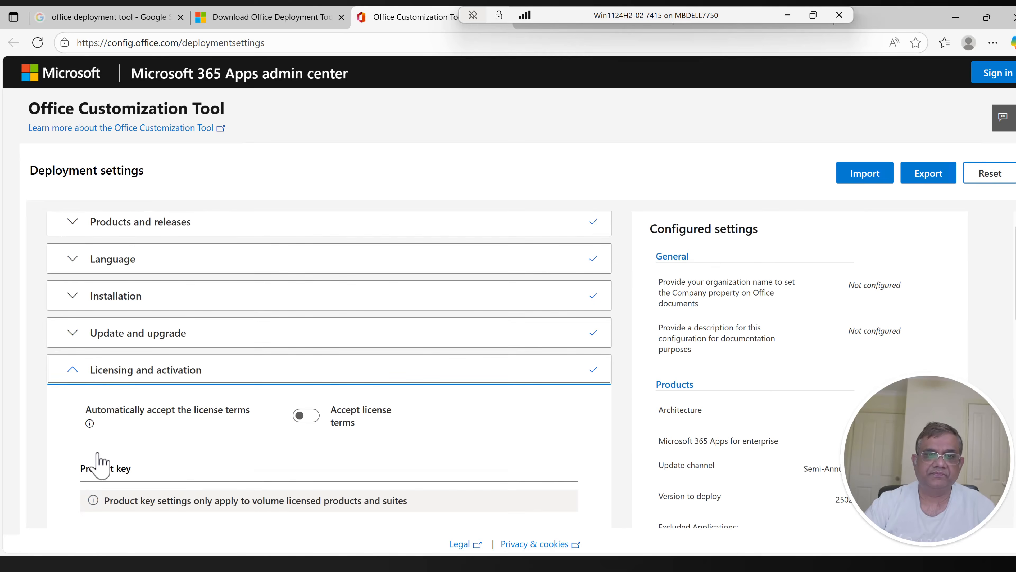
Step: Enable automatic acceptance of the license terms, keep user-based product activation, and continue to the General section
scroll(137, 426, down, 1)
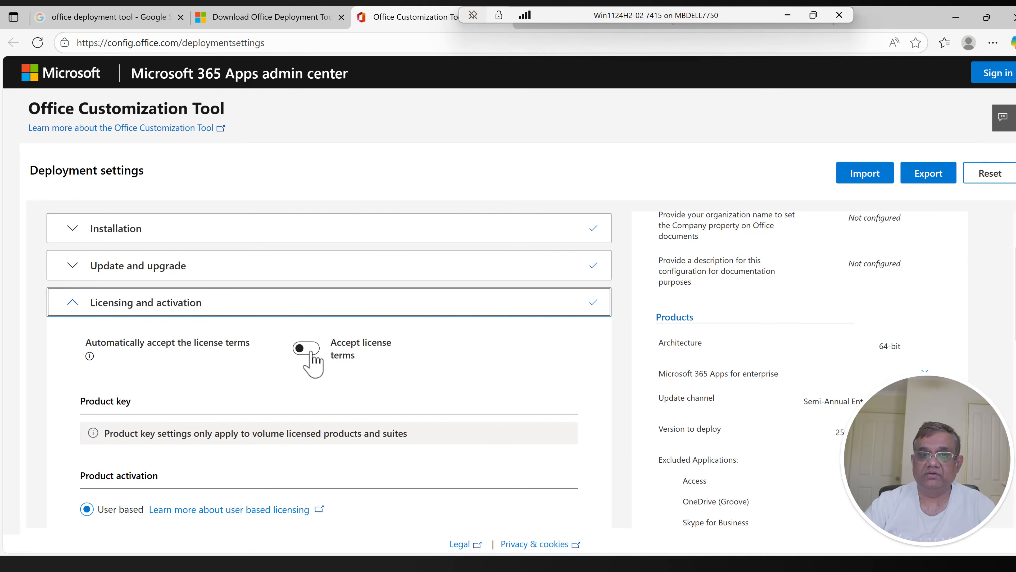
click(309, 356)
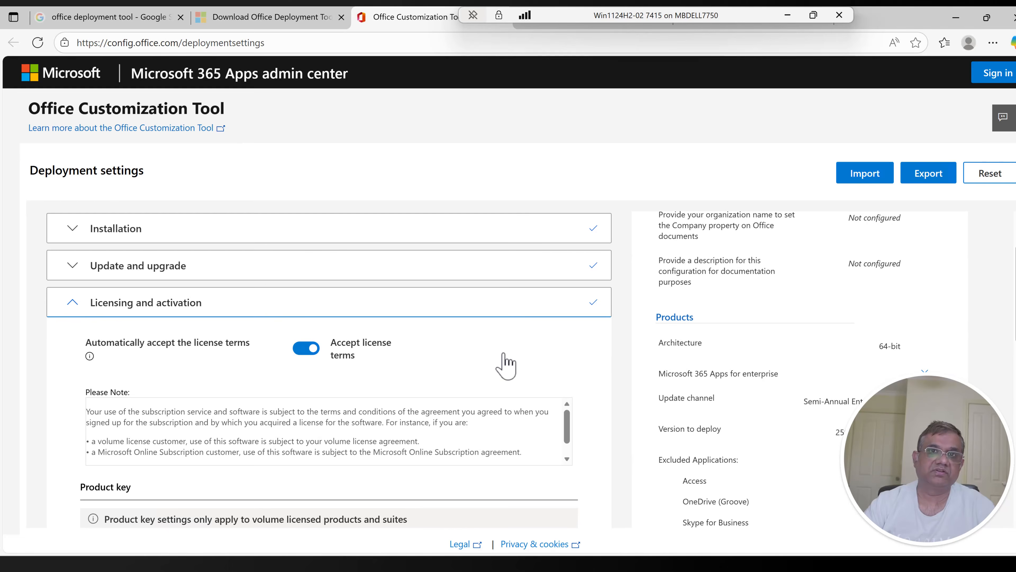
scroll(612, 354, down, 2)
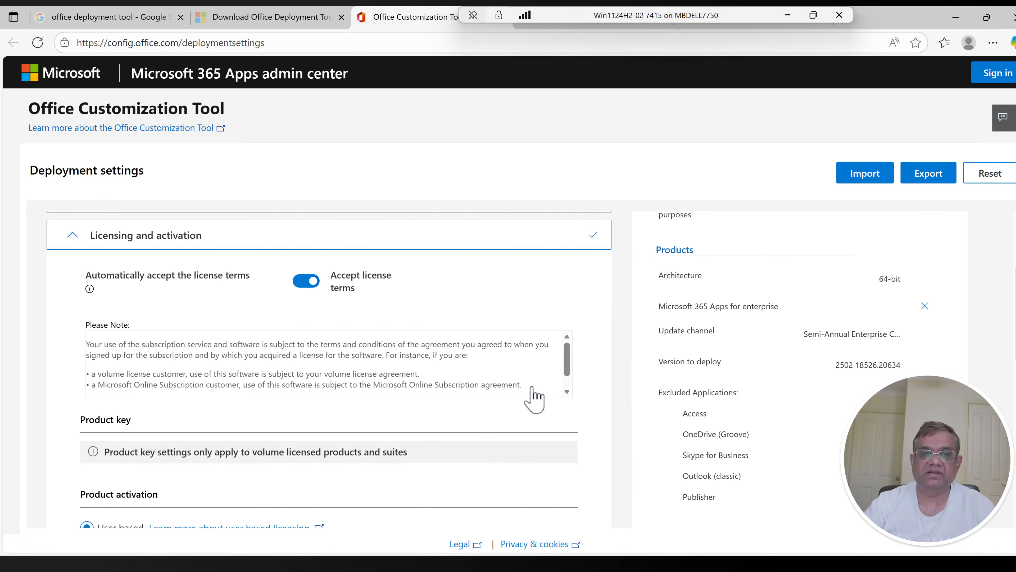
scroll(534, 399, down, 1)
scroll(503, 426, down, 5)
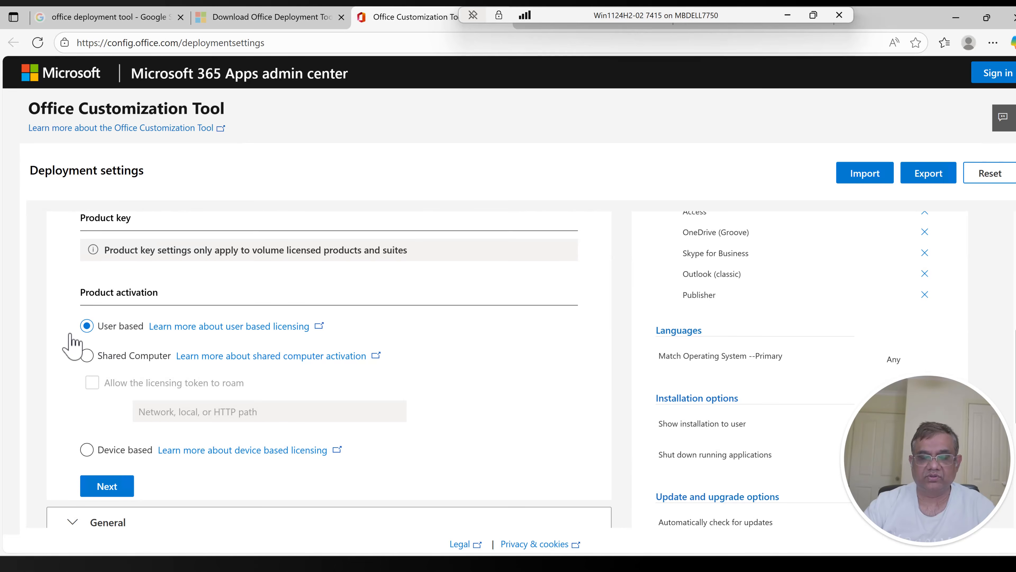
scroll(72, 345, down, 2)
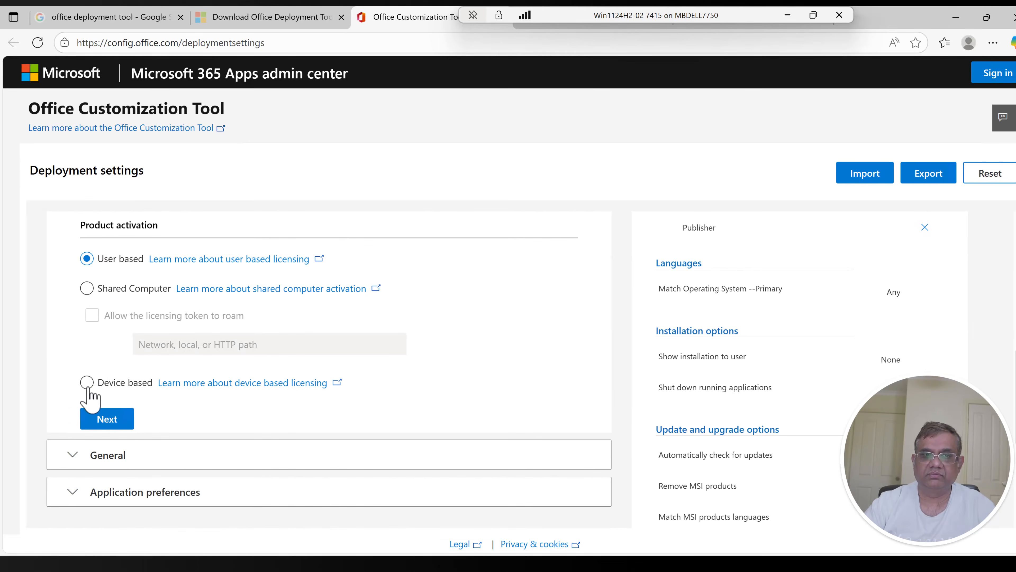
click(101, 425)
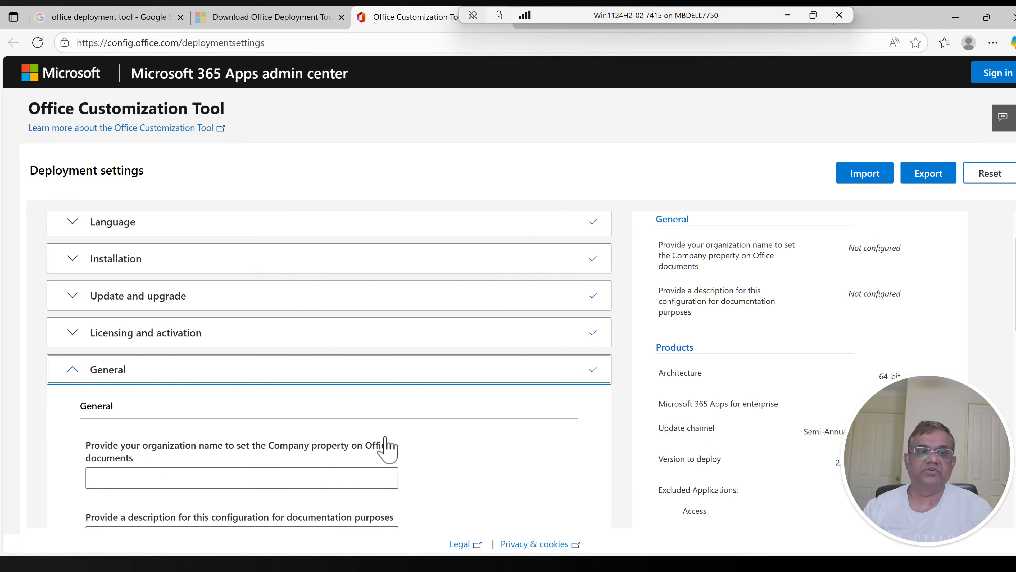
Step: Enter the organization name for the Company property, leave the description blank, and continue to Application preferences
scroll(170, 464, down, 2)
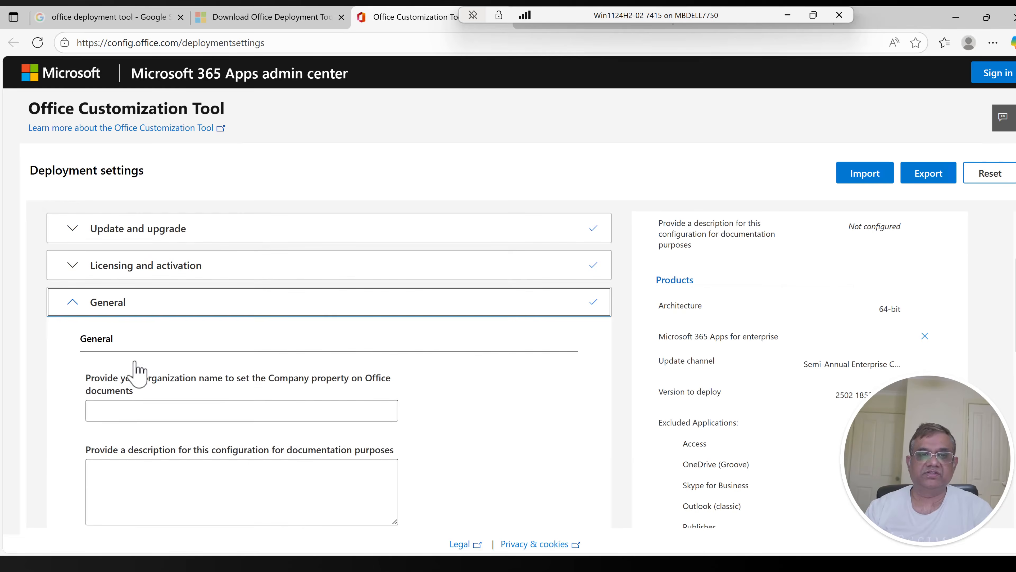
click(151, 414)
text(M)
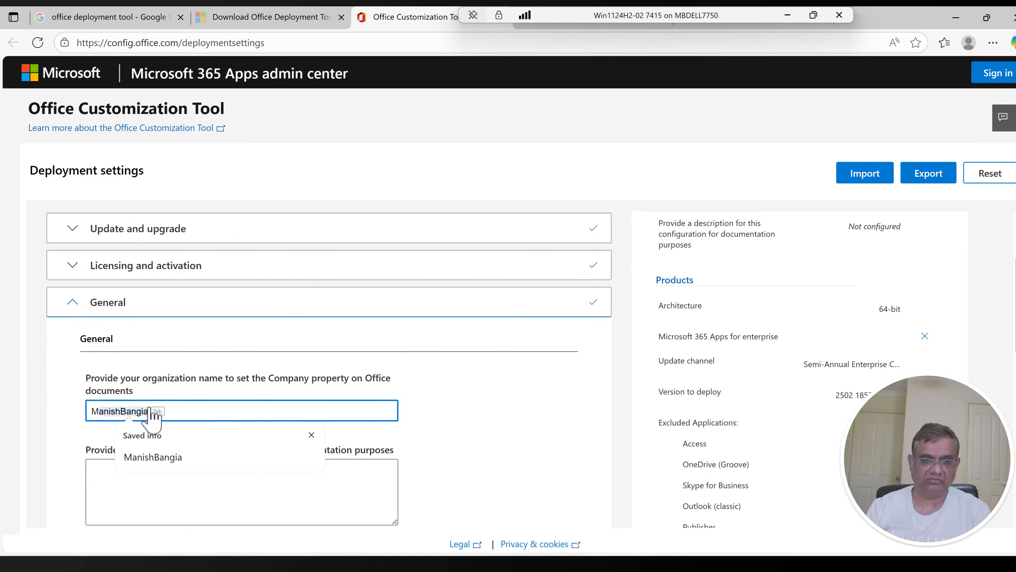
text(anish)
key(Tab)
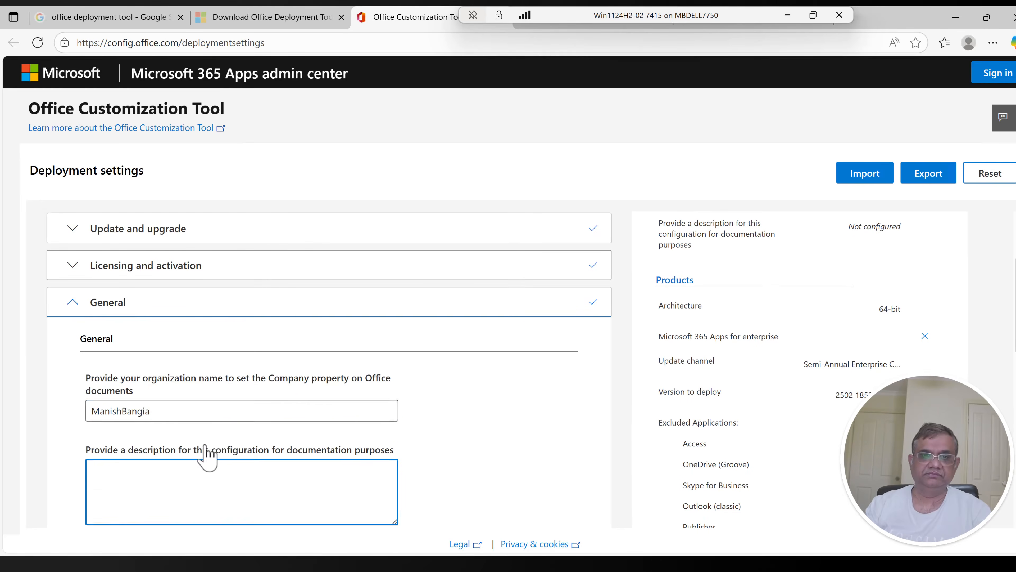
scroll(170, 453, down, 4)
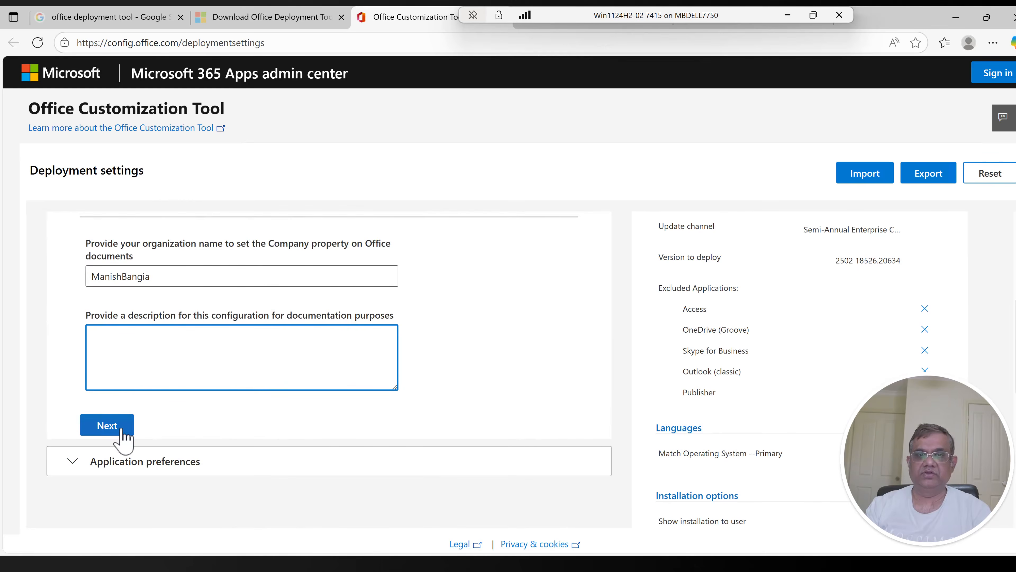
click(122, 431)
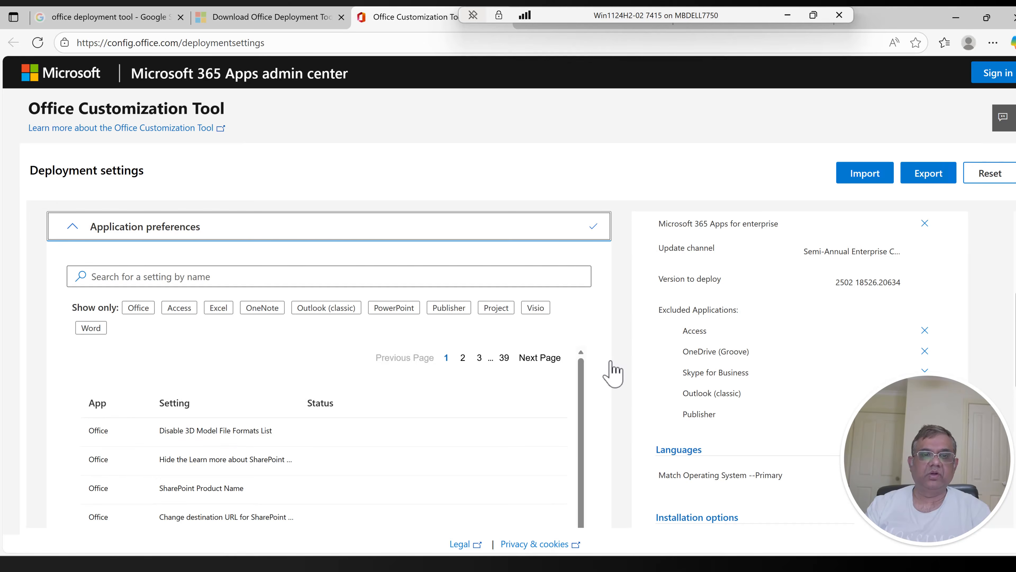
Step: Look at the available options of the Show Screen Tips preference and close it without changing the setting
scroll(612, 373, down, 1)
scroll(612, 372, down, 1)
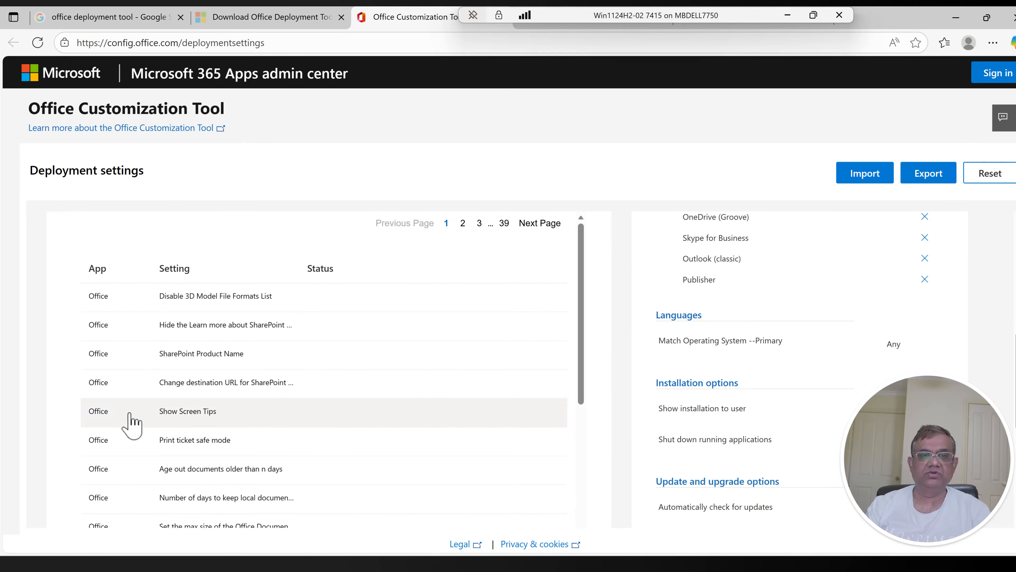
click(196, 418)
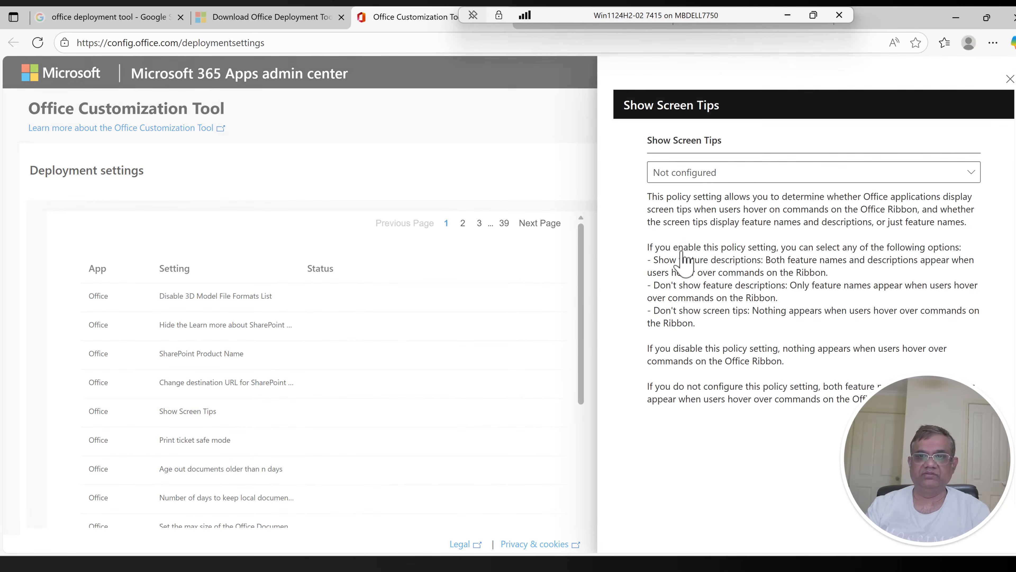
click(724, 175)
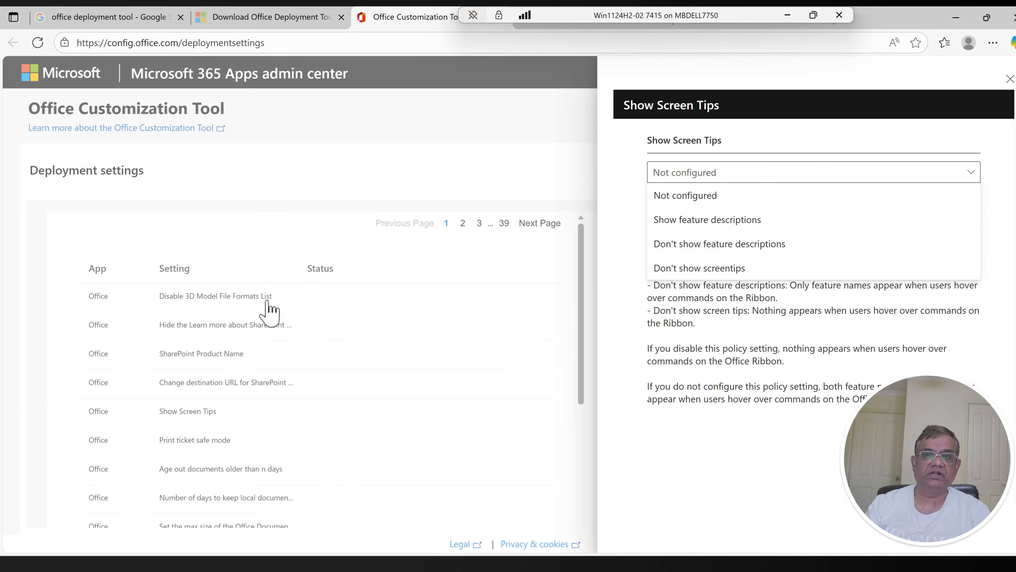
click(266, 314)
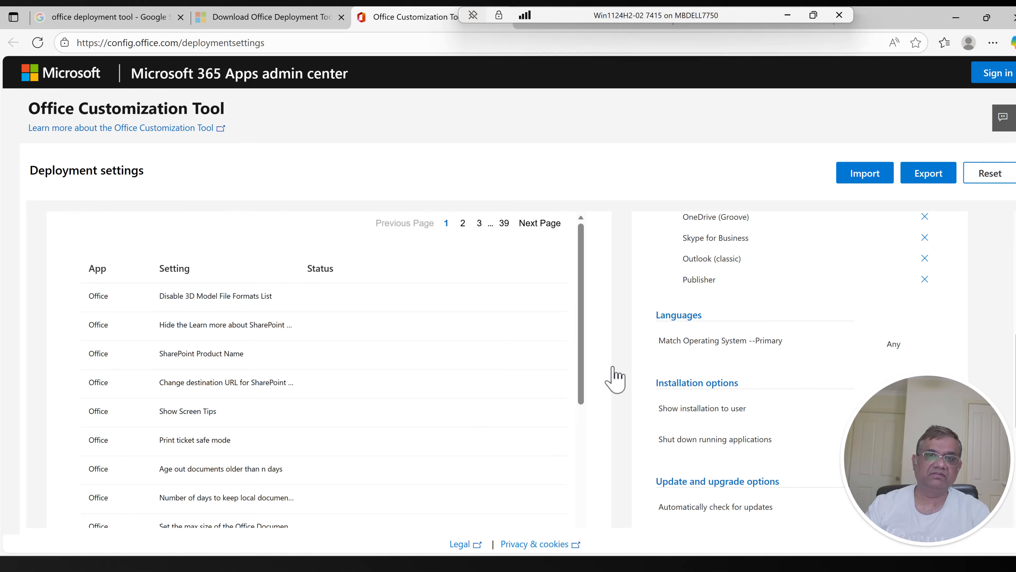
Step: Finish the application preferences without changes and review the summary of configured settings
scroll(615, 378, down, 6)
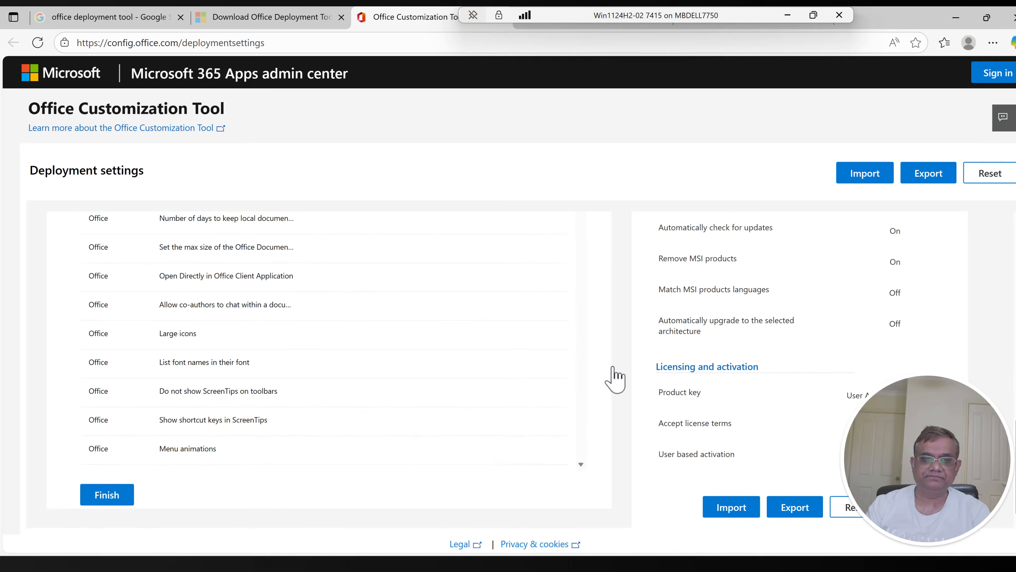
click(97, 504)
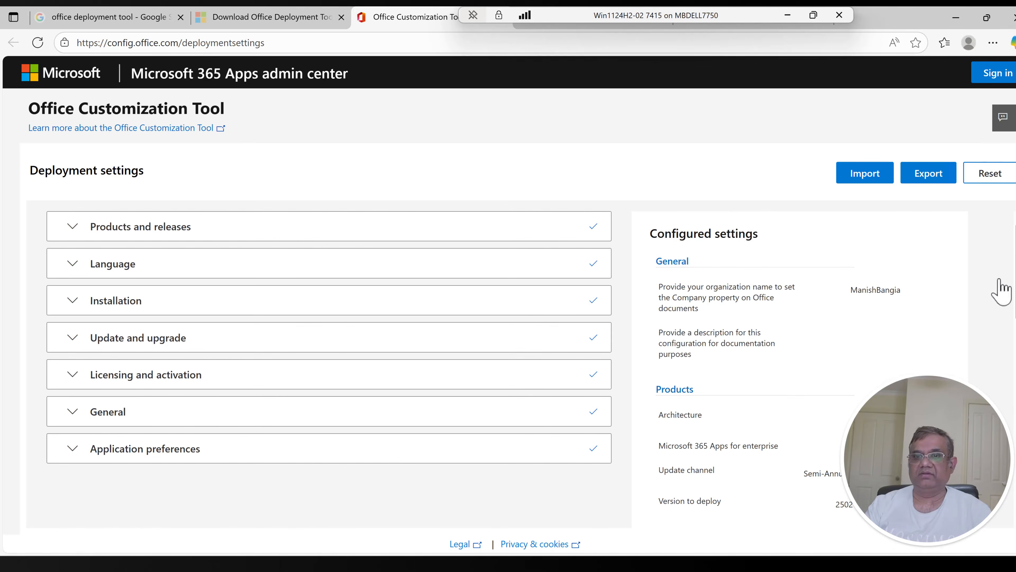
scroll(508, 369, down, 10)
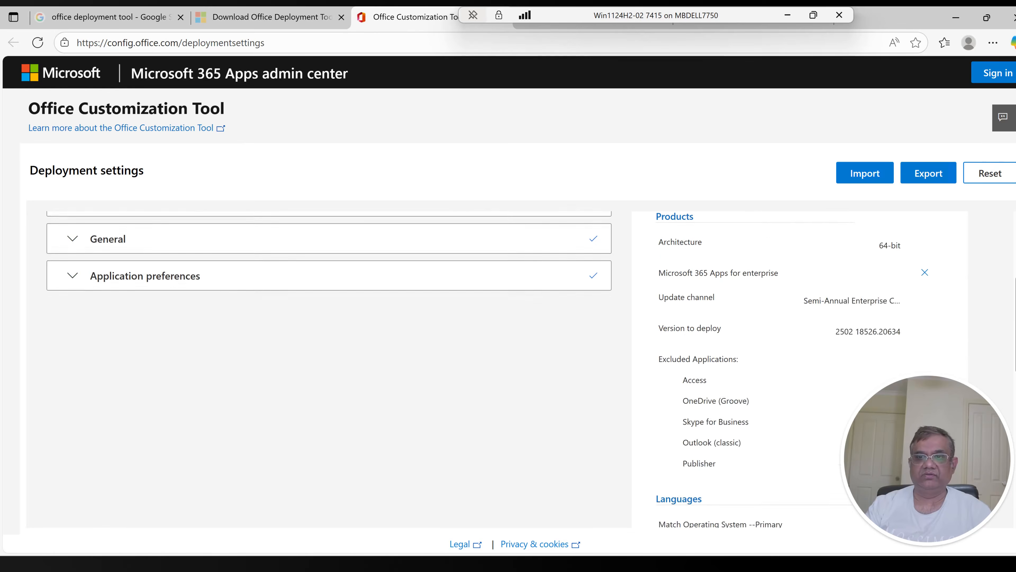
scroll(508, 368, up, 10)
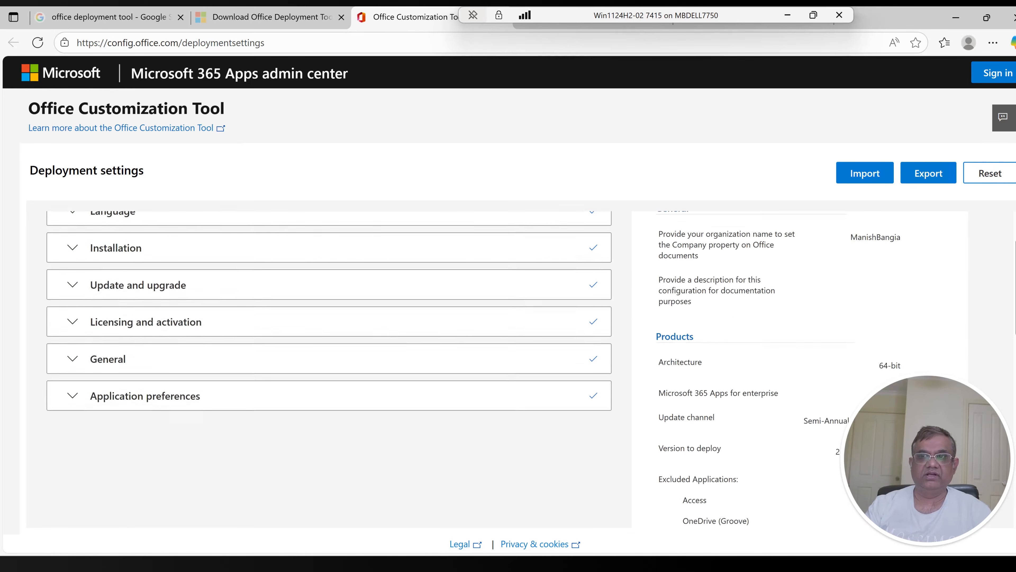
Step: Start exporting the configuration and choose Office Open XML formats as the default file format
click(929, 183)
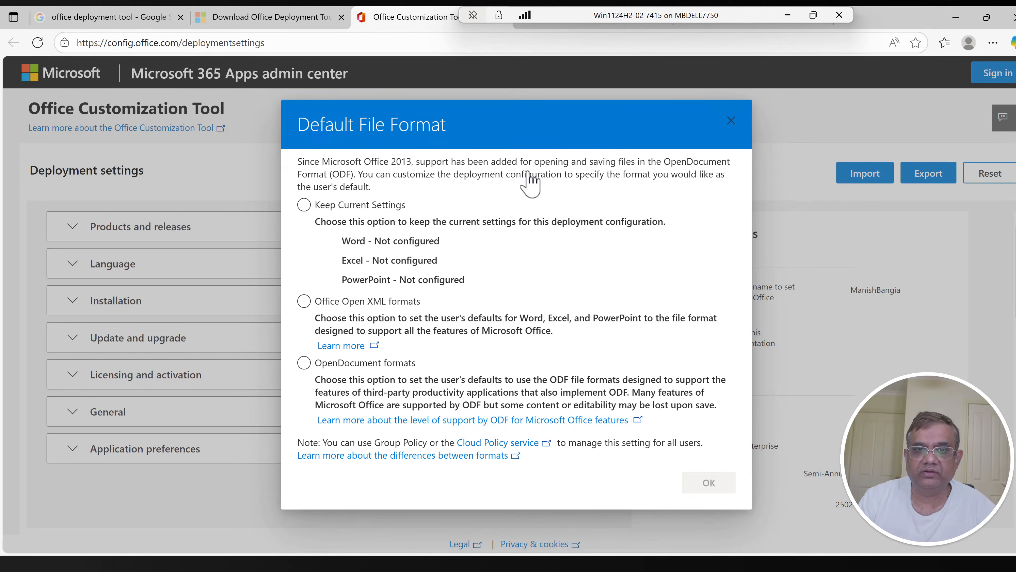
click(304, 301)
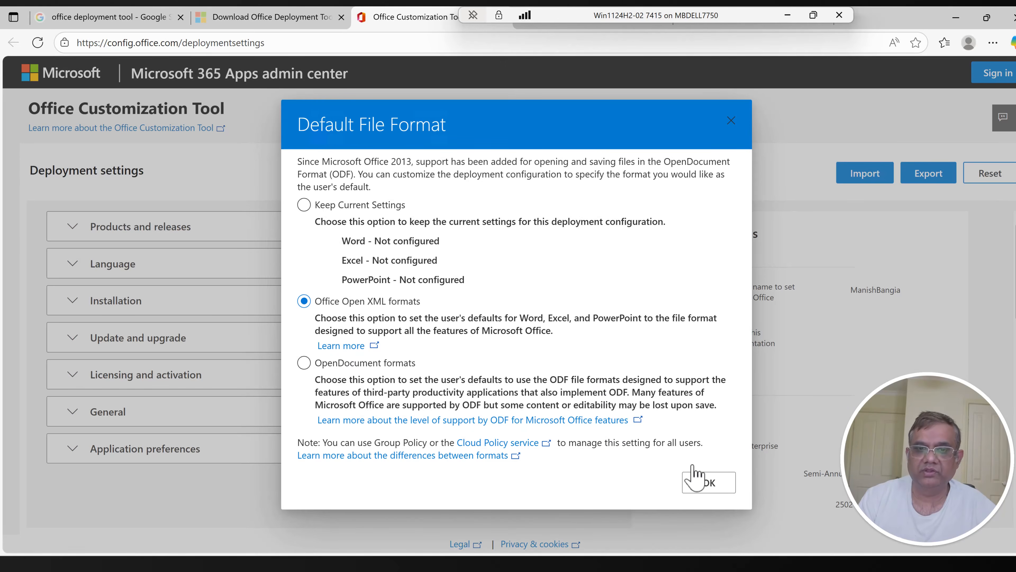
click(708, 483)
Step: Accept the license agreement terms and export the configuration to XML with the file name Install
click(545, 357)
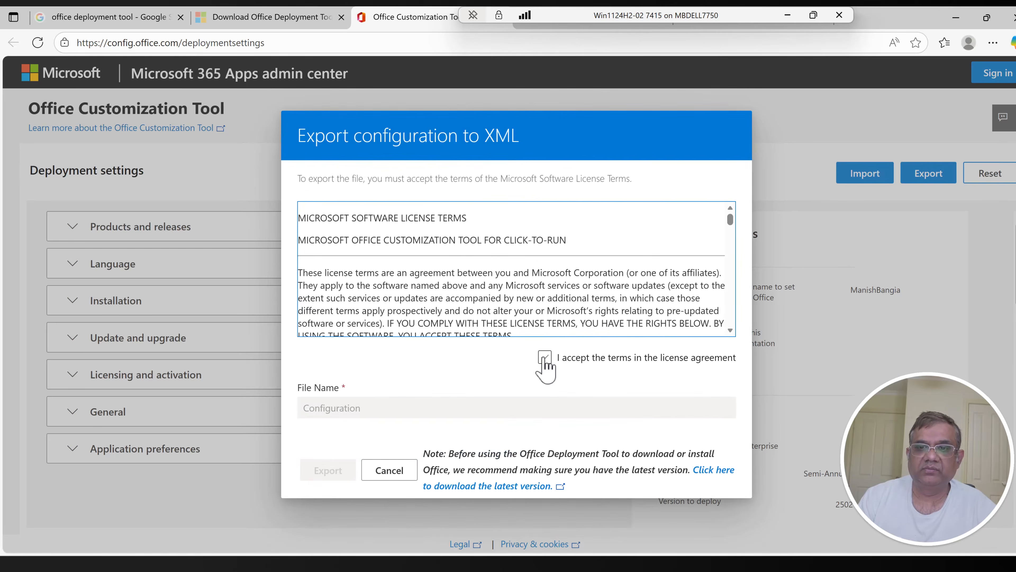
click(545, 358)
click(389, 413)
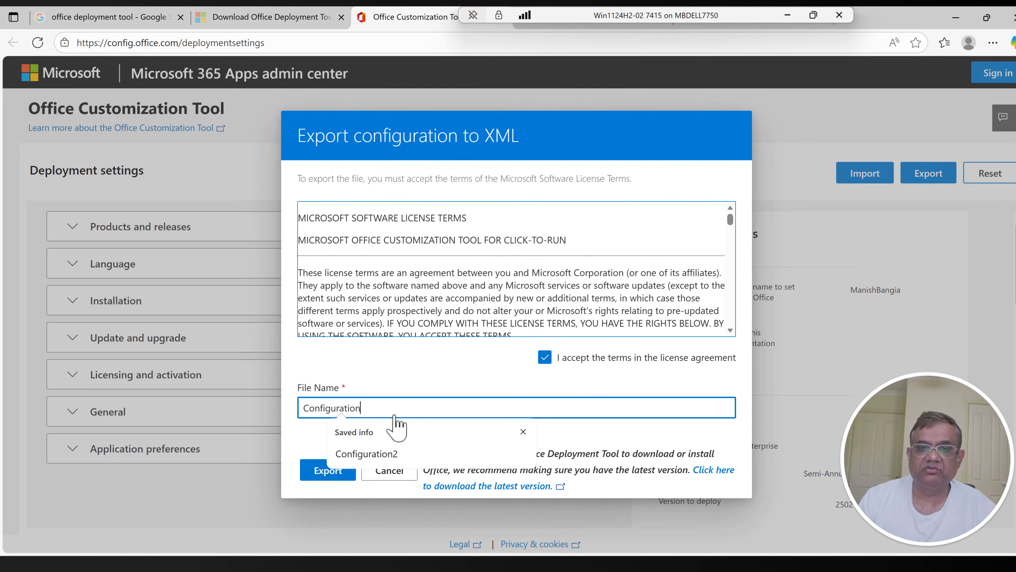
drag(406, 411, 281, 412)
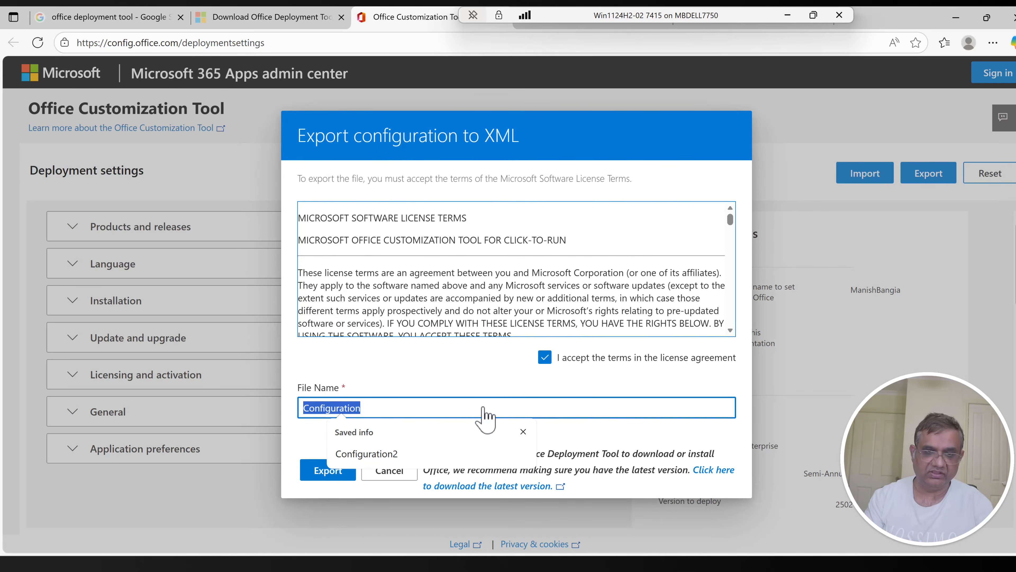
text(Install)
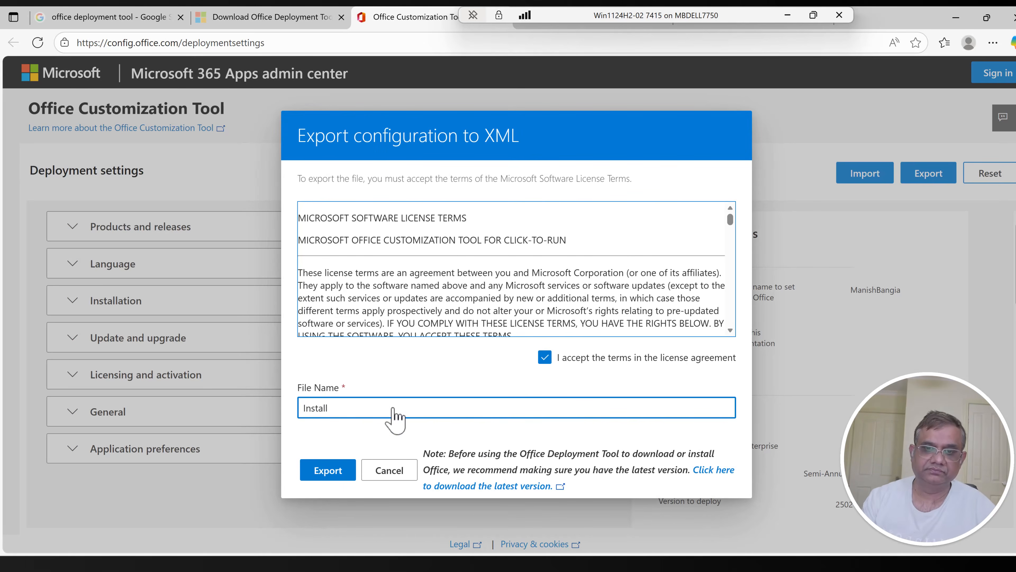
click(328, 471)
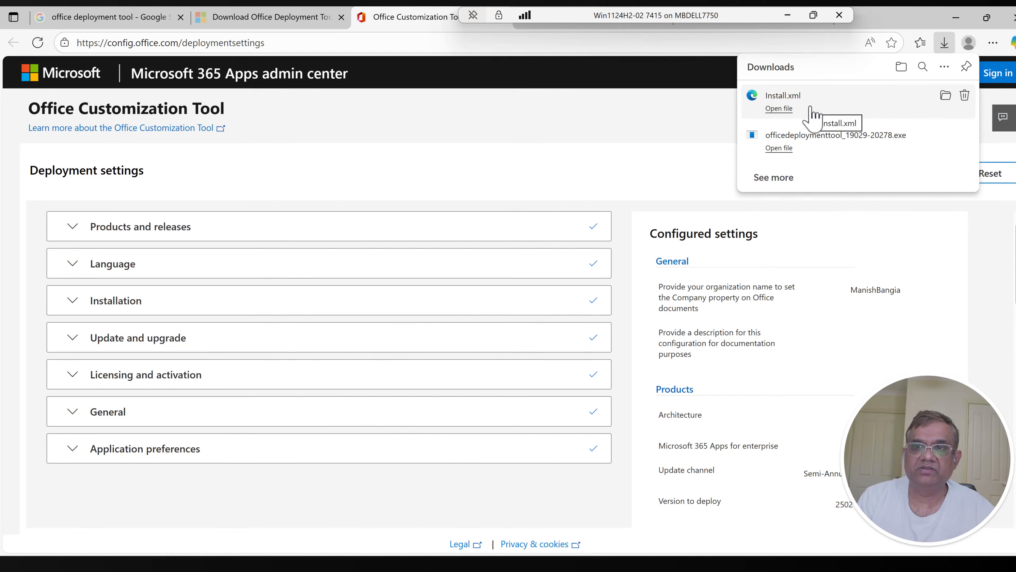
Step: Copy the exported Install.xml from Downloads into C:\TestFolder\Source and delete the sample configuration-Office365-x64 file there
click(945, 95)
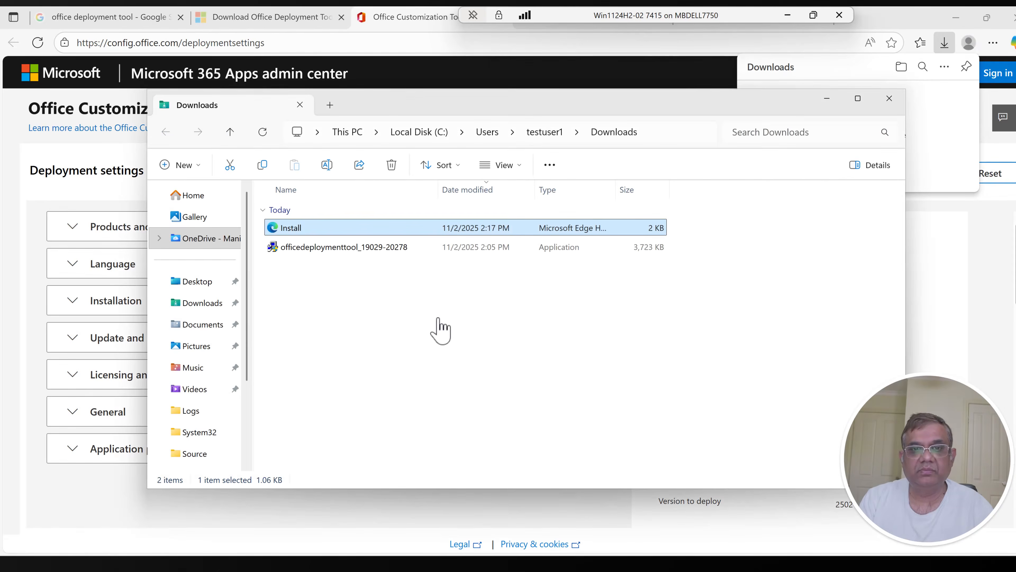
key(ctrl+c)
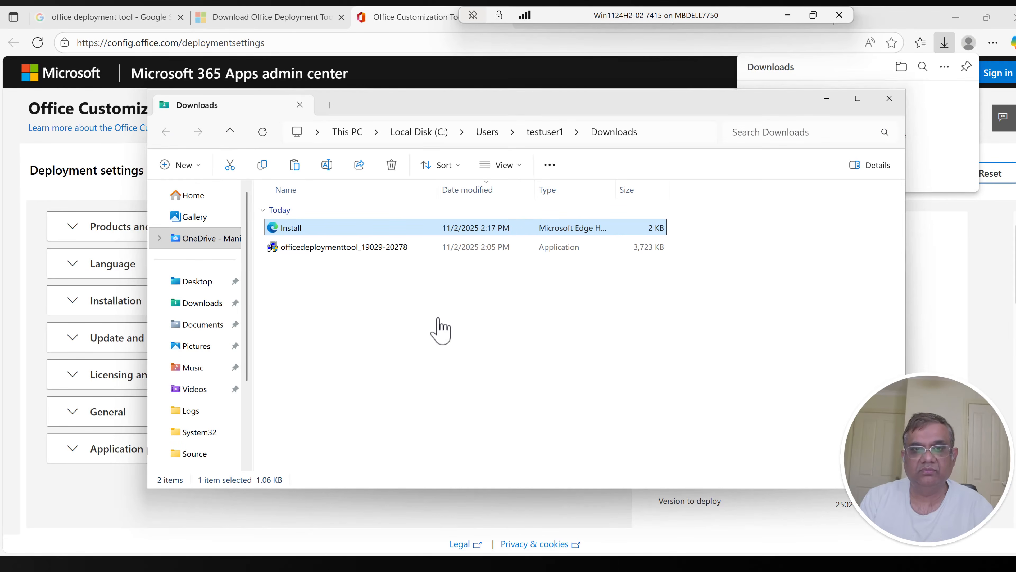
mouse_move(587, 539)
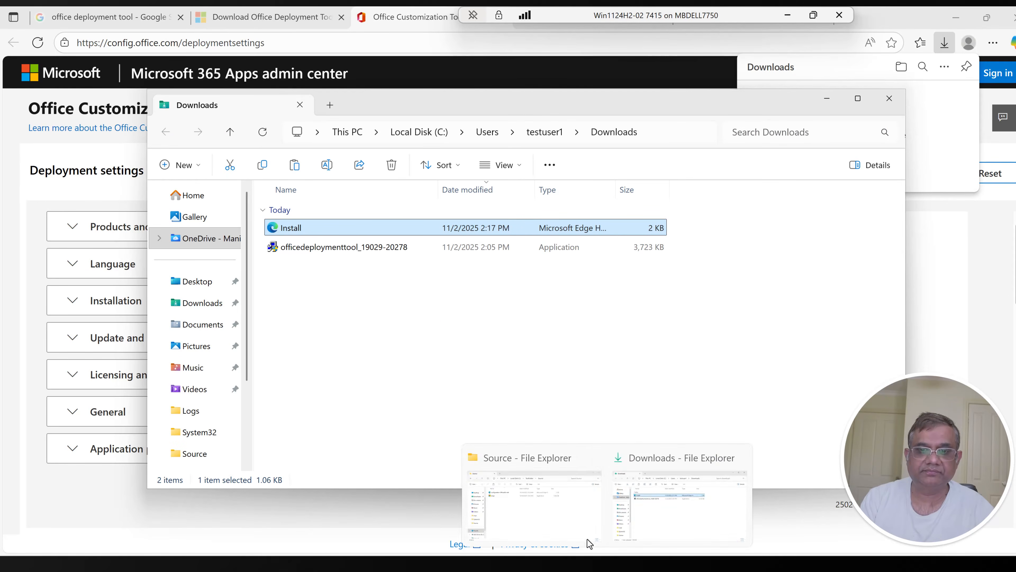
click(539, 517)
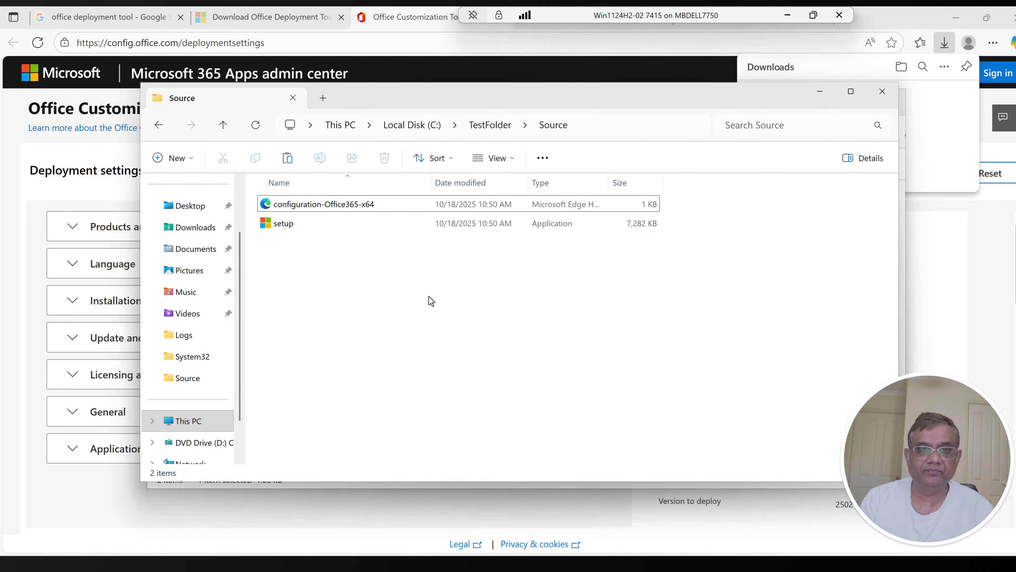
key(ctrl+v)
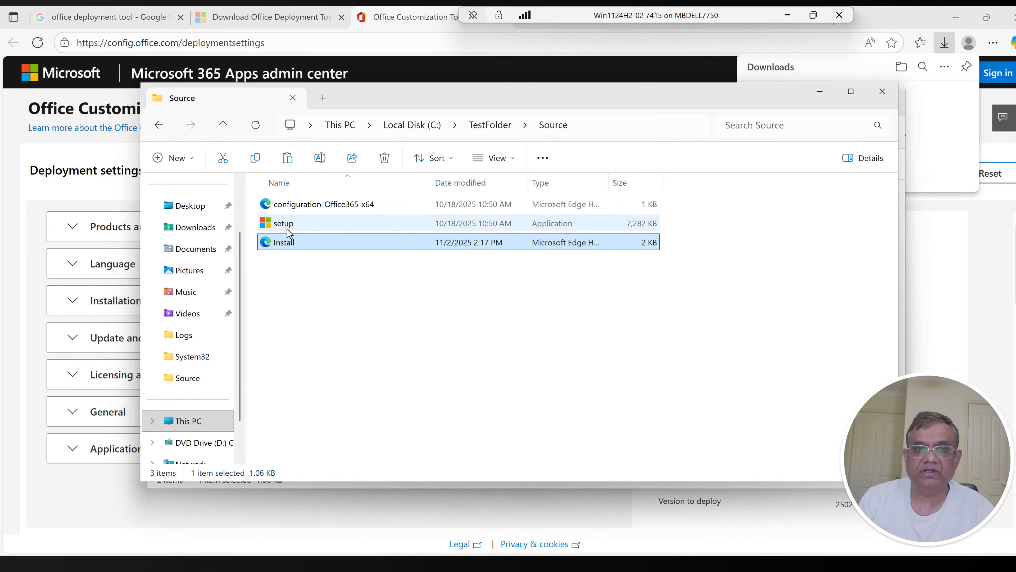
click(305, 207)
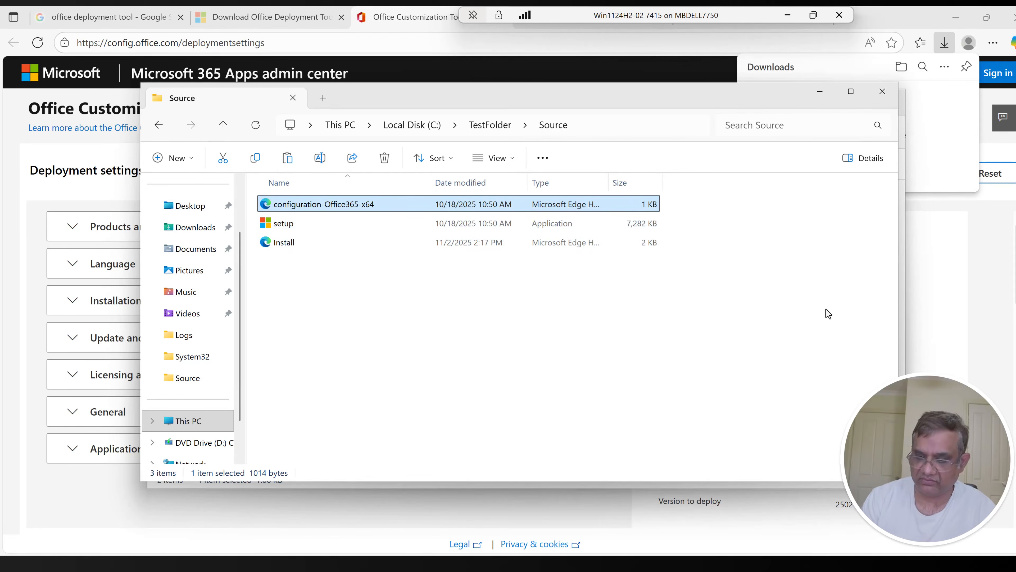
key(Delete)
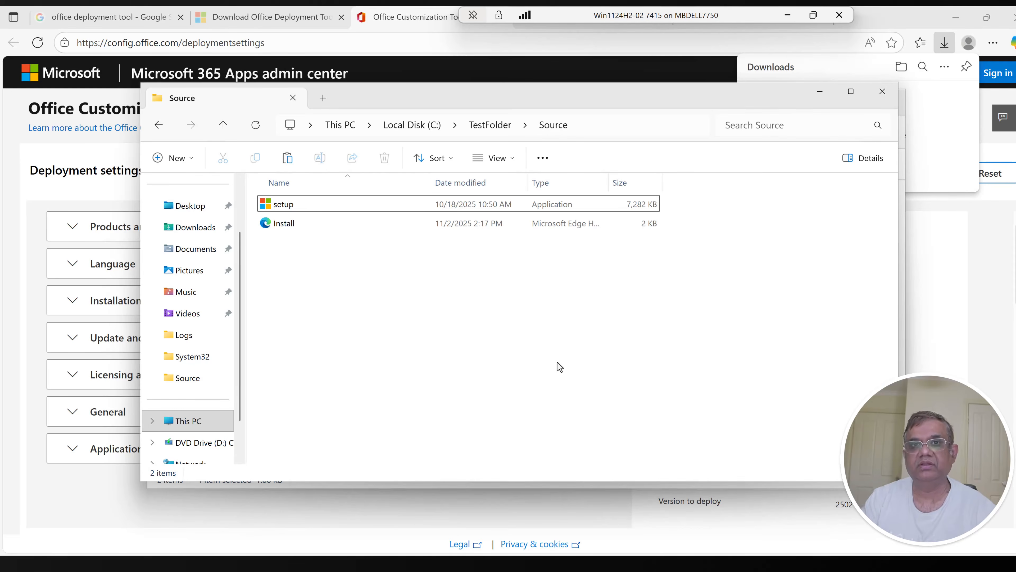
Step: Duplicate the Install file in the Source folder and rename the copy as Uninstall
click(285, 225)
key(ctrl+c)
key(ctrl+v)
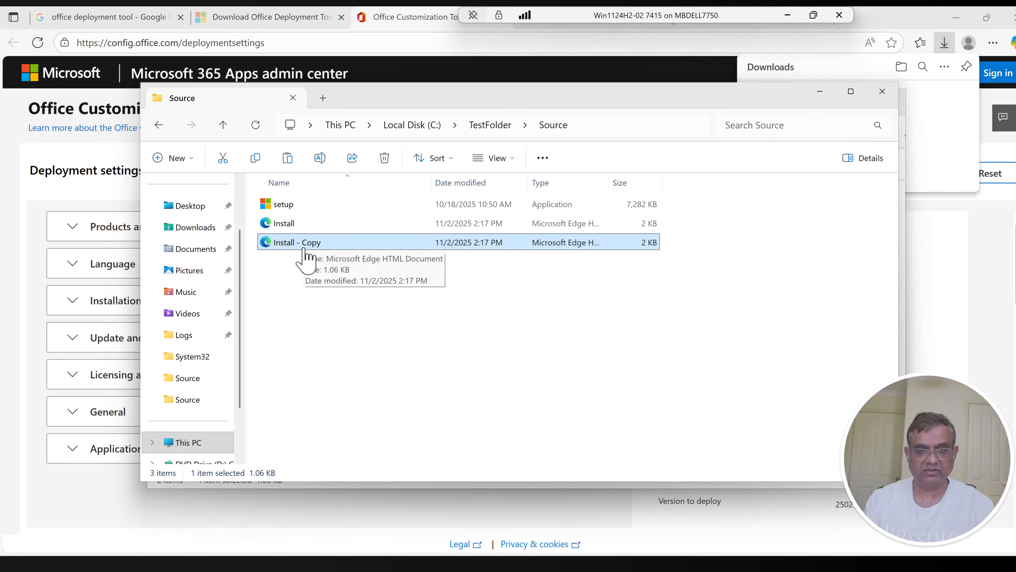
key(F2)
text(Uni)
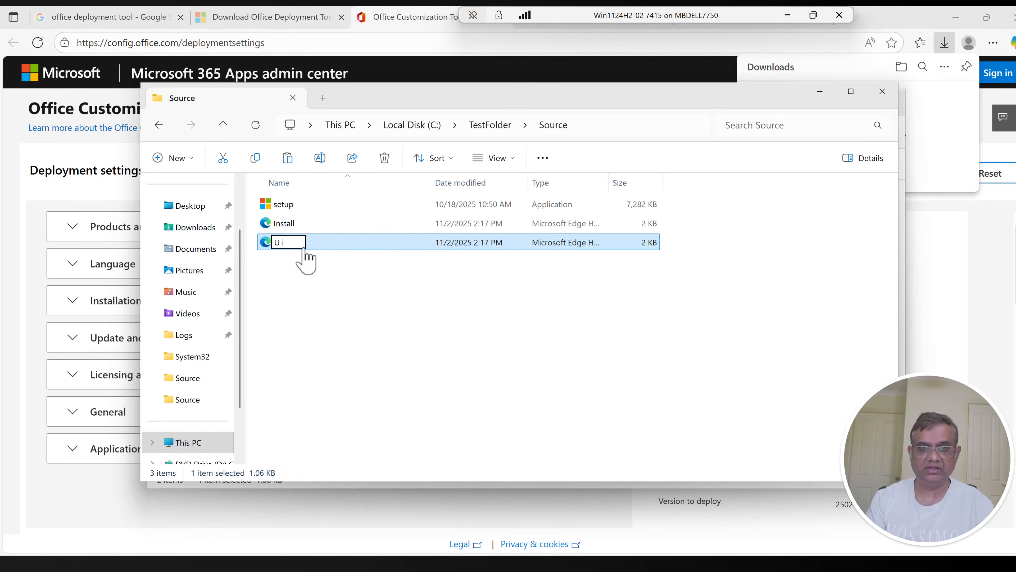
text(nstall)
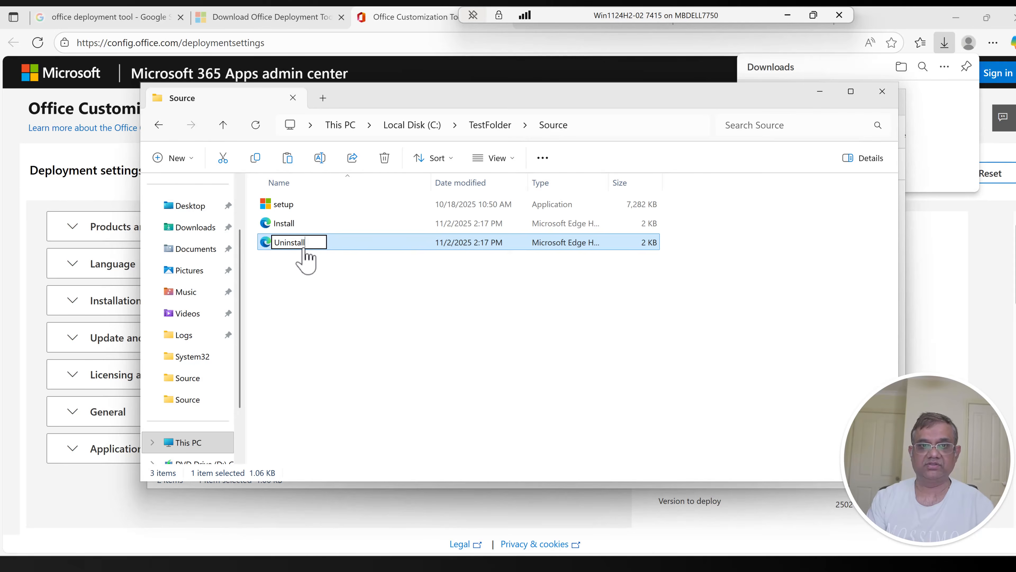
key(Return)
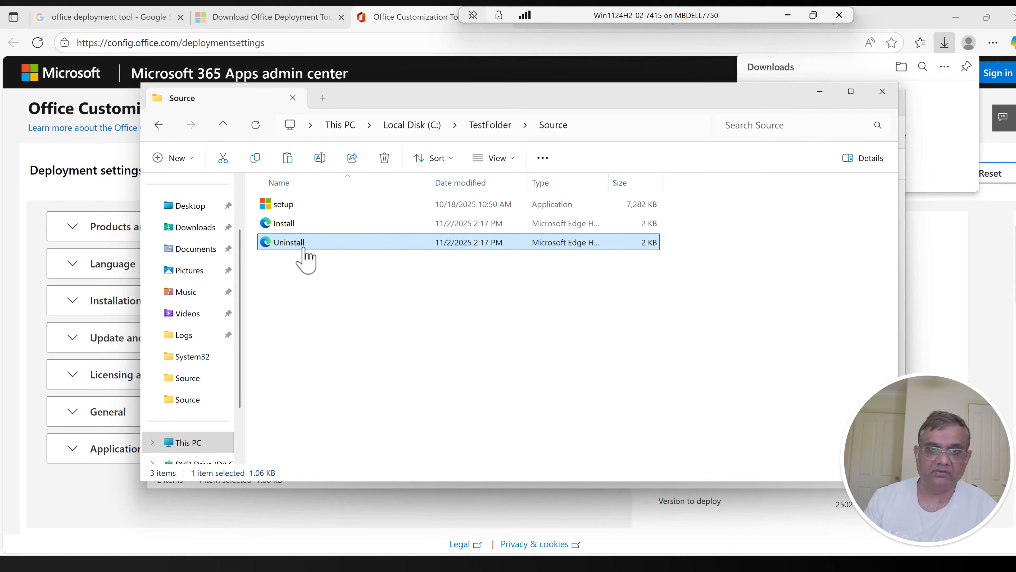
Step: Replace Uninstall.xml's contents in Notepad with Remove All TRUE, Display Level None, AcceptEULA TRUE, AUTOACTIVATE 0, FORCEAPPSHUTDOWN TRUE, SharedComputerLicensing 0 and PinIconsToTaskbar FALSE
right_click(303, 249)
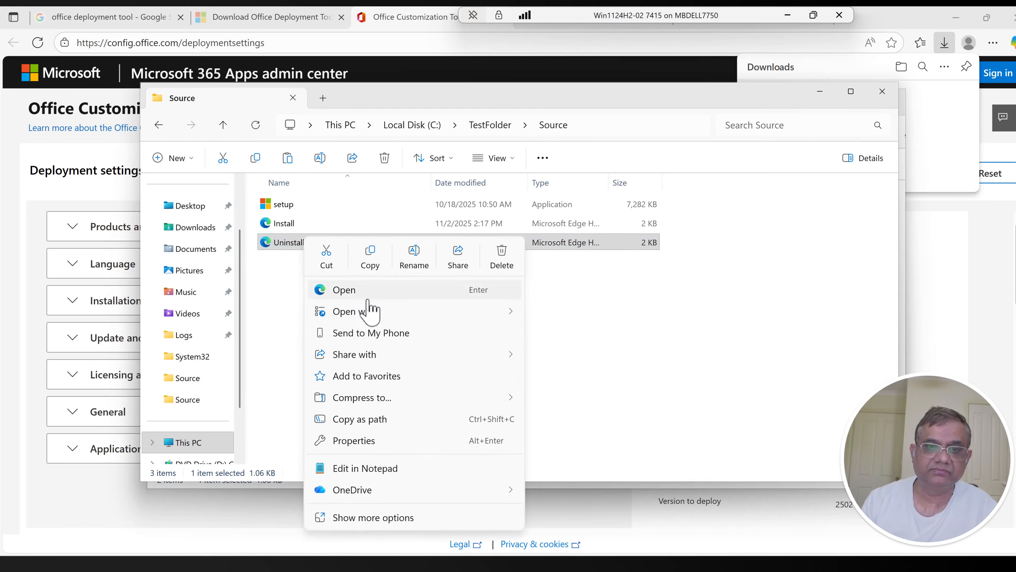
mouse_move(473, 312)
click(576, 340)
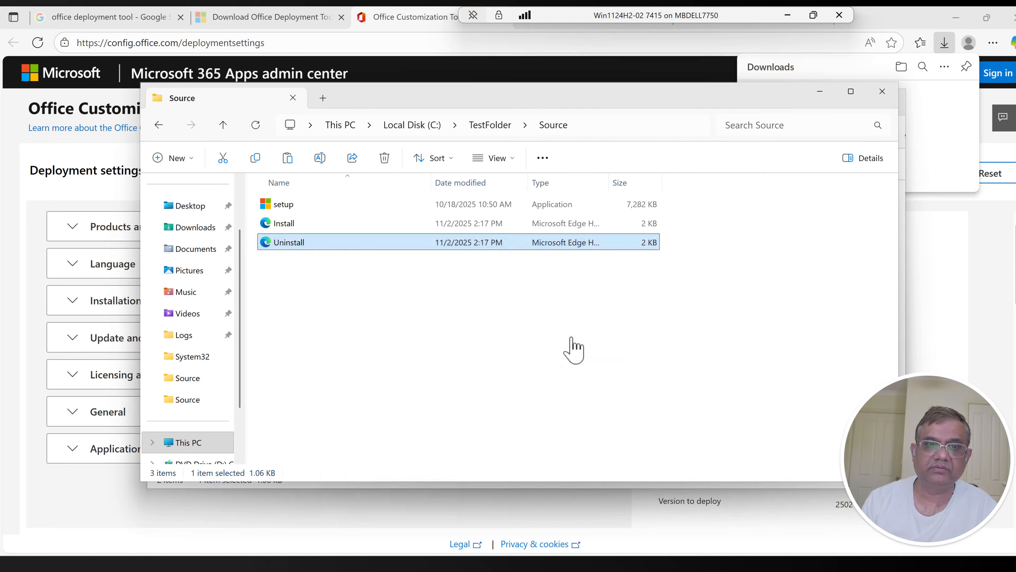
key(ctrl+a)
key(Delete)
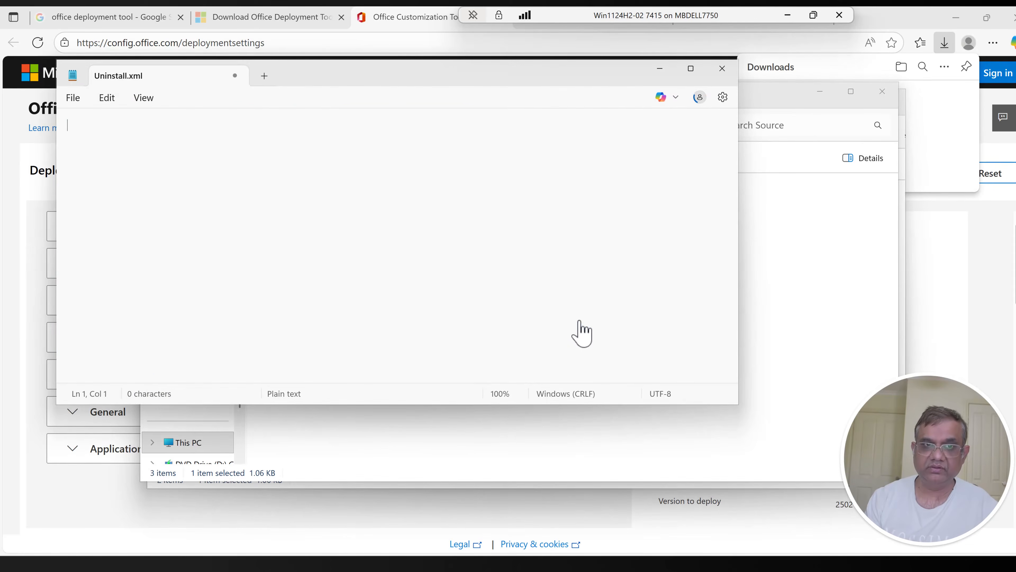
key(ctrl+v)
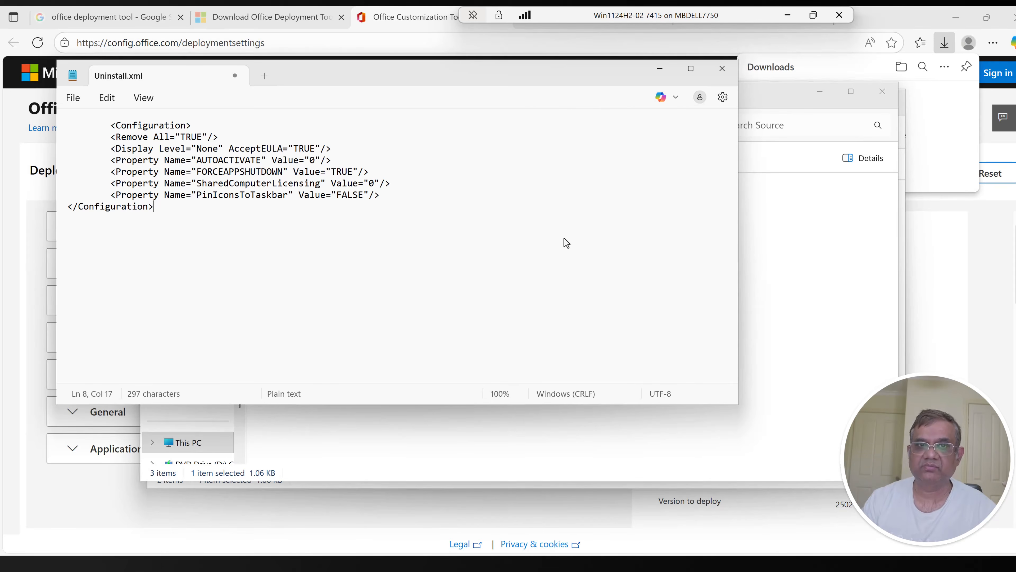
click(722, 69)
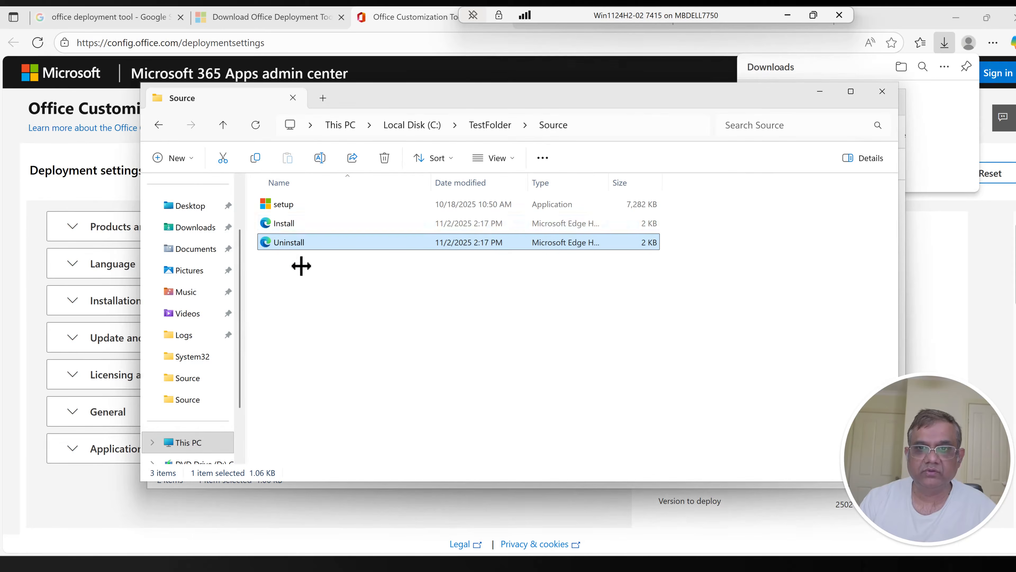
Step: Review Install.xml in the browser, checking its product, excluded apps, update and display settings, and close it
double_click(281, 223)
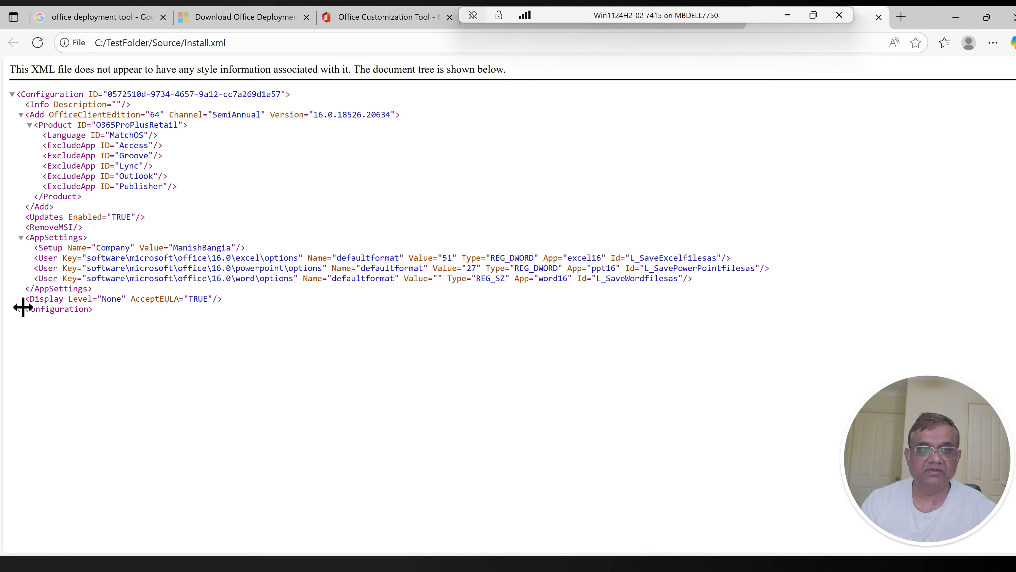
key(ctrl+plus)
key(ctrl+plus)
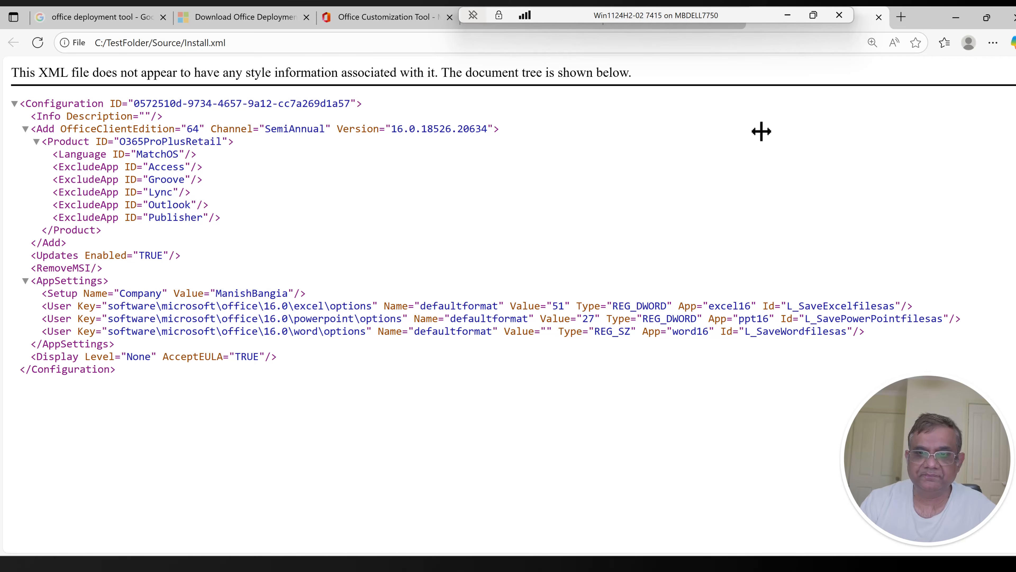
key(ctrl+w)
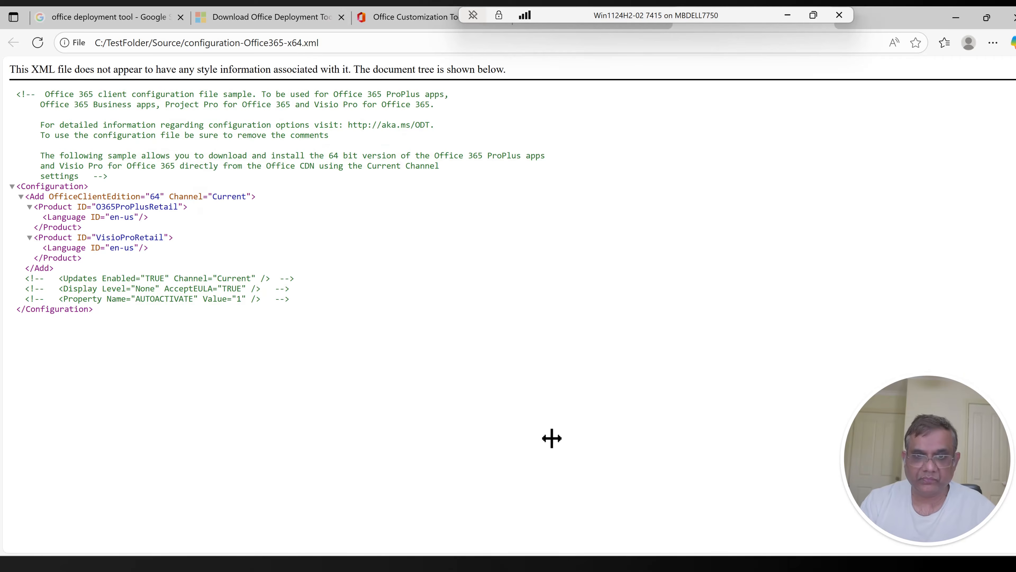
Step: Edit Install.xml from the Source folder in Notepad, set its Display Level to Basic, and close the file
key(alt+Tab)
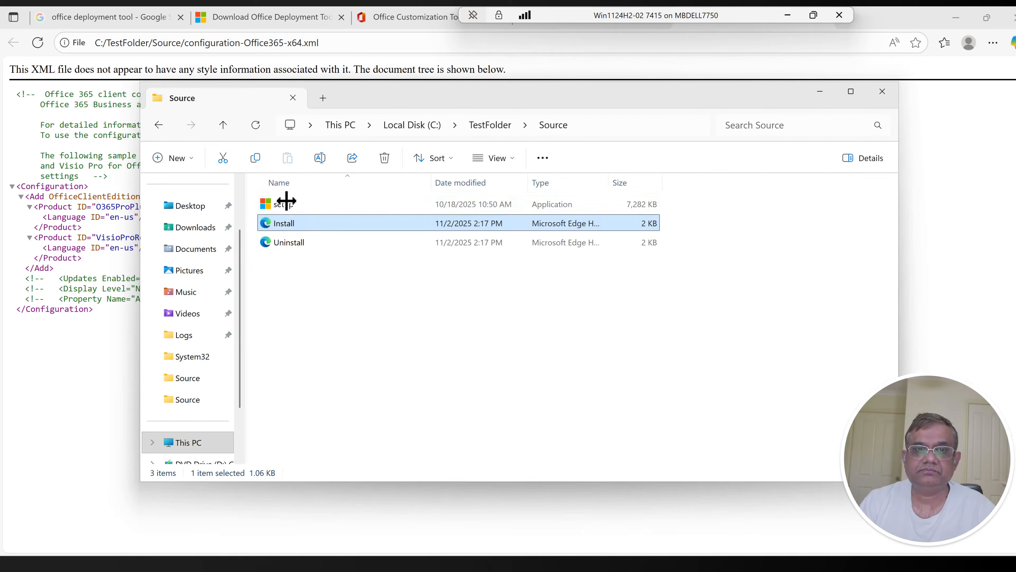
right_click(283, 223)
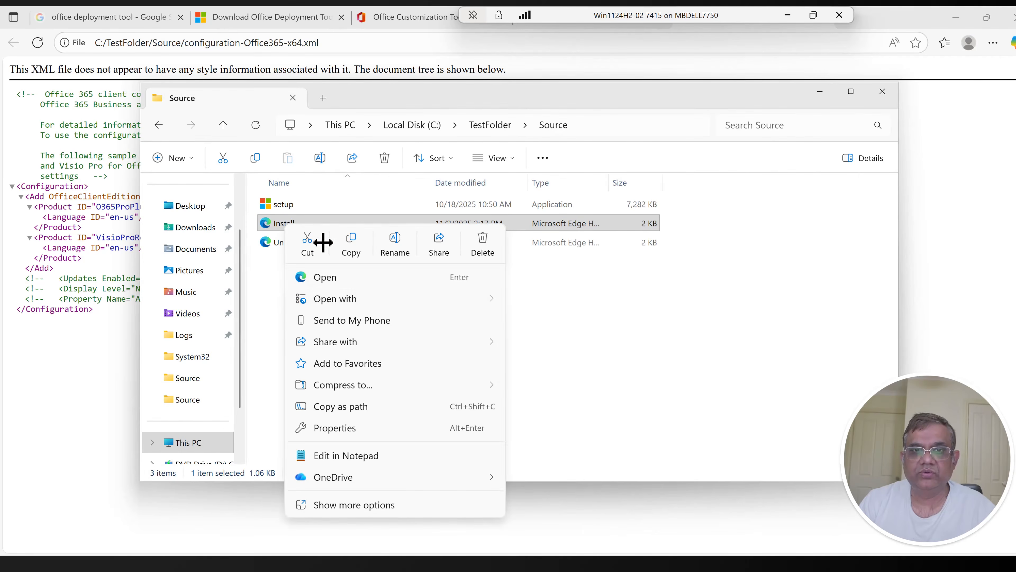
mouse_move(397, 298)
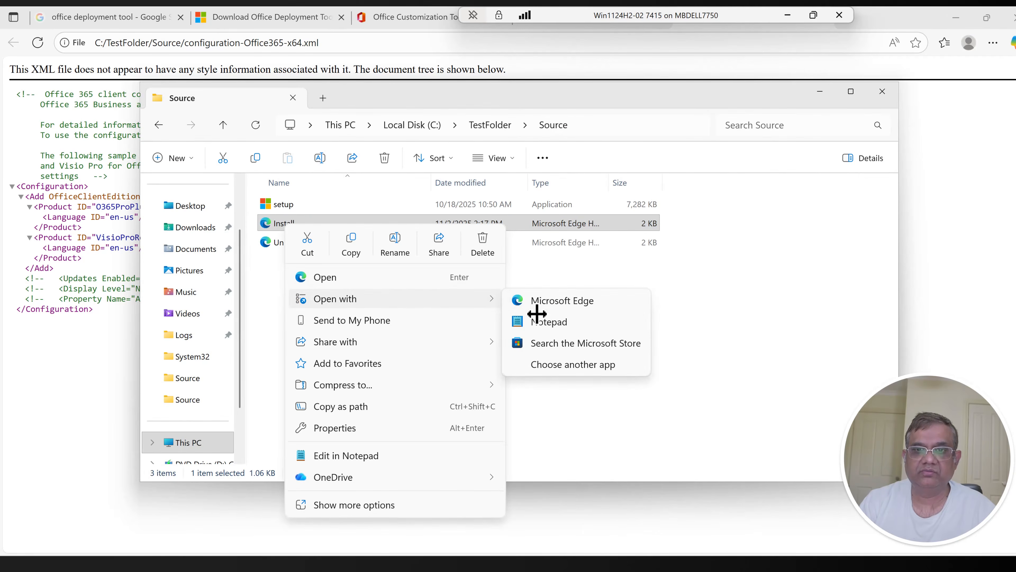
click(544, 321)
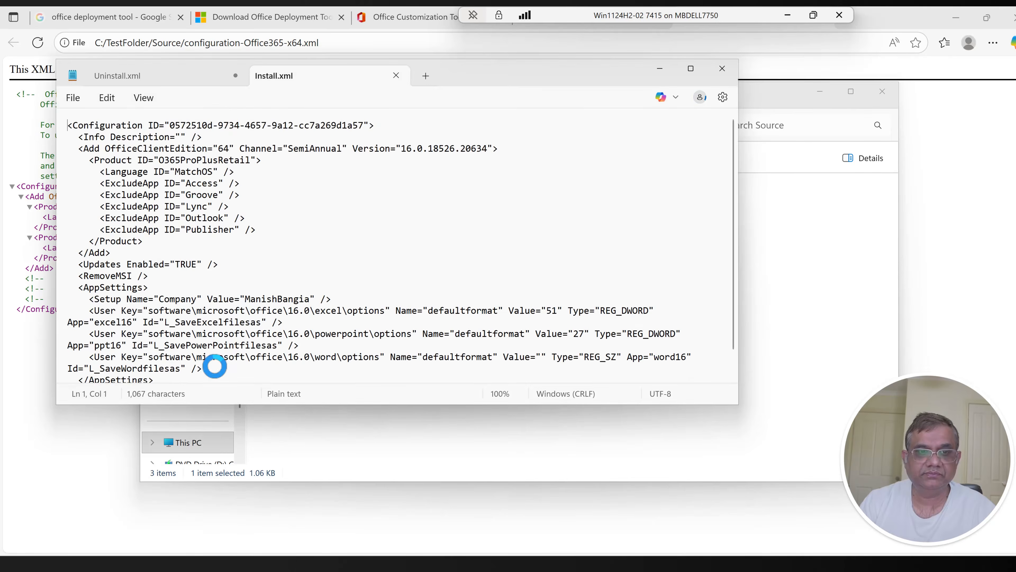
scroll(212, 362, down, 1)
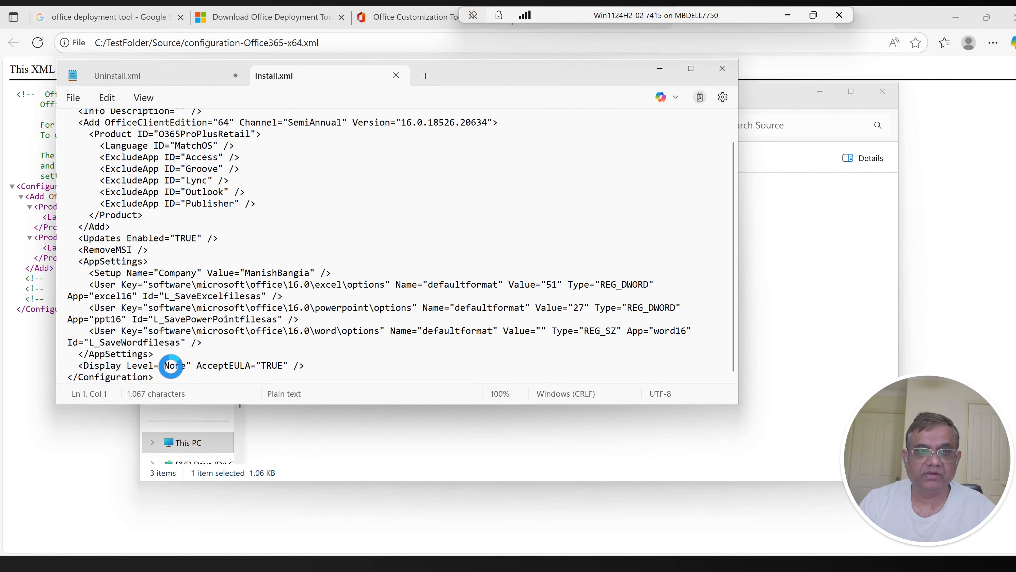
double_click(175, 365)
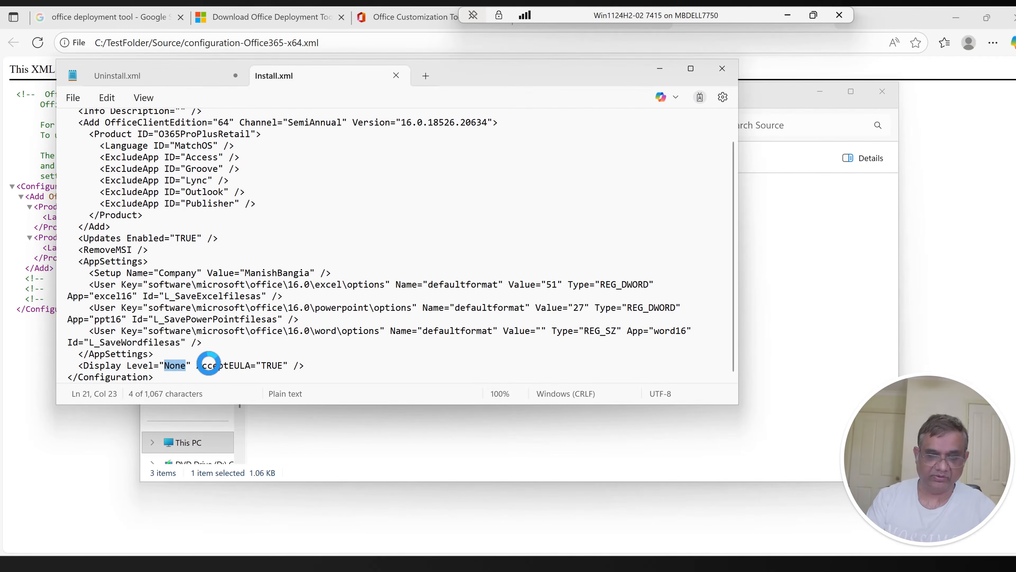
text(Basic)
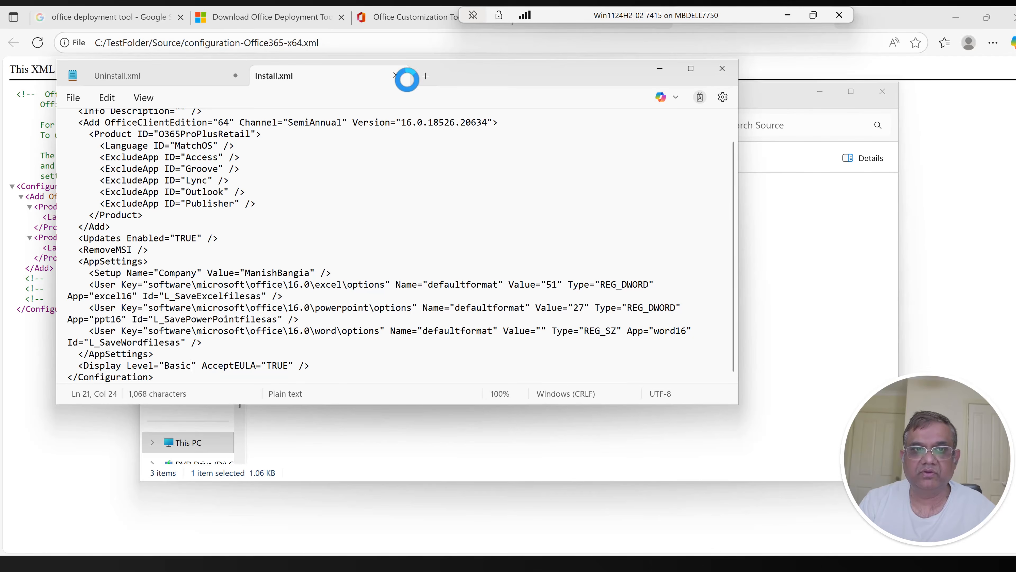
click(395, 75)
click(822, 266)
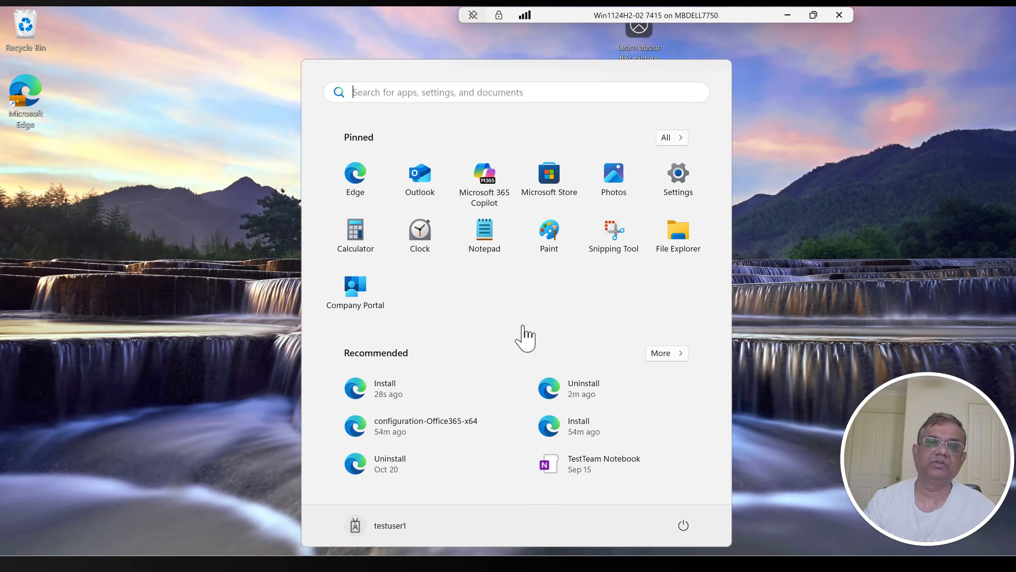
Step: Search Windows for cmd and open Command Prompt as administrator
text(cmd)
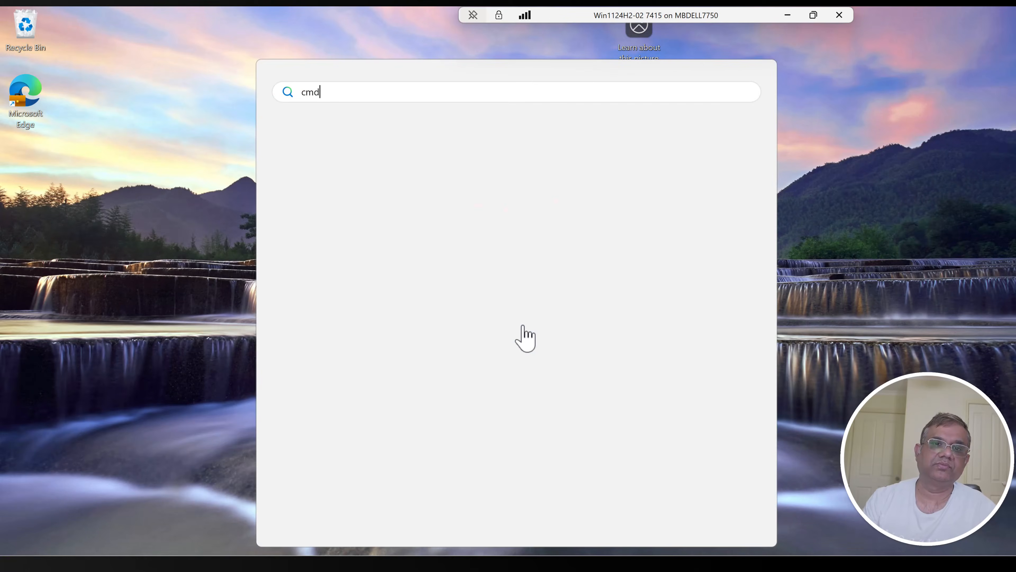
right_click(354, 192)
click(501, 214)
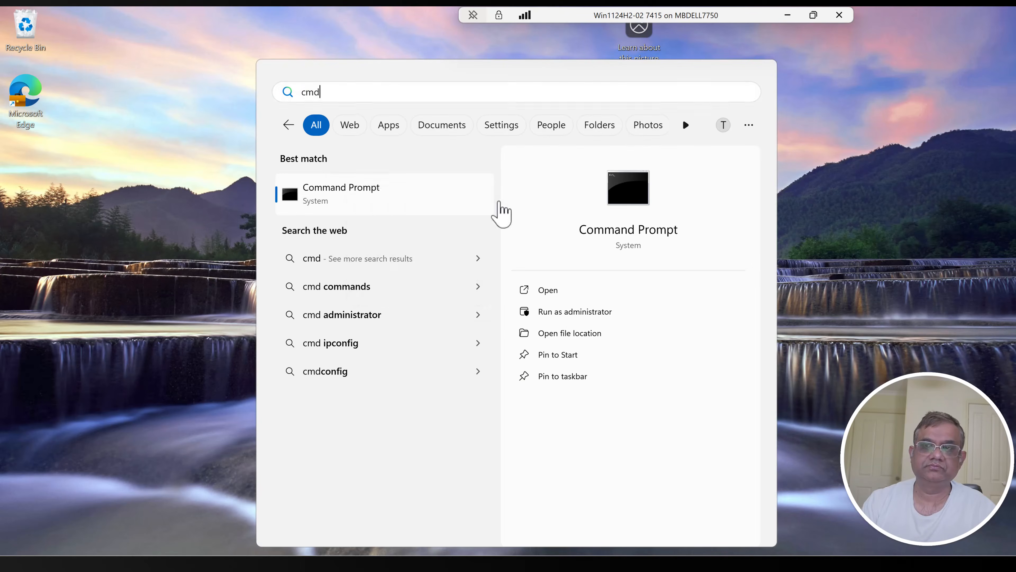
Step: Change the working directory to C:\TestFolder\Source and list the files it contains
text(cd\)
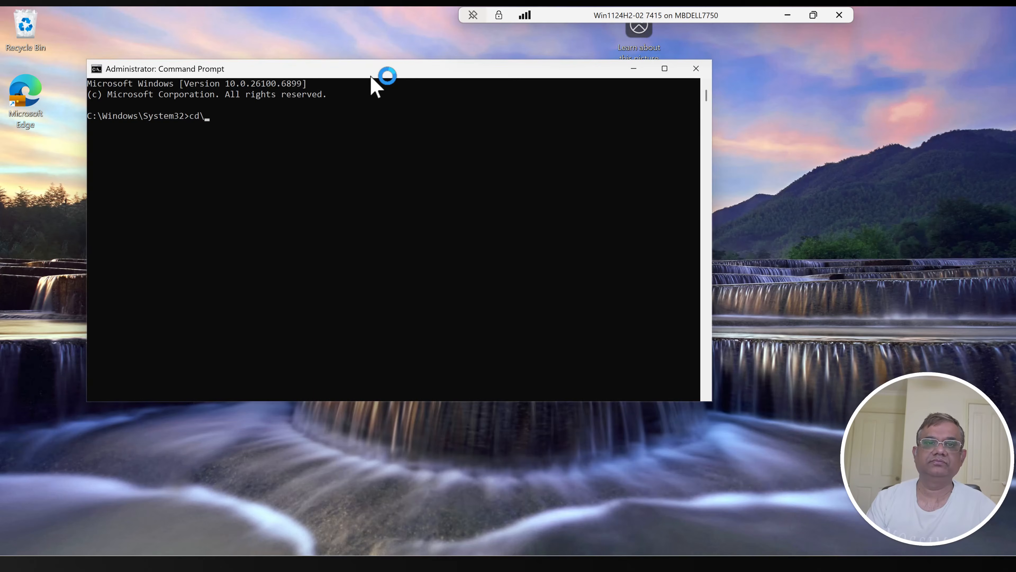
key(Return)
text(cd TestFolder)
key(Return)
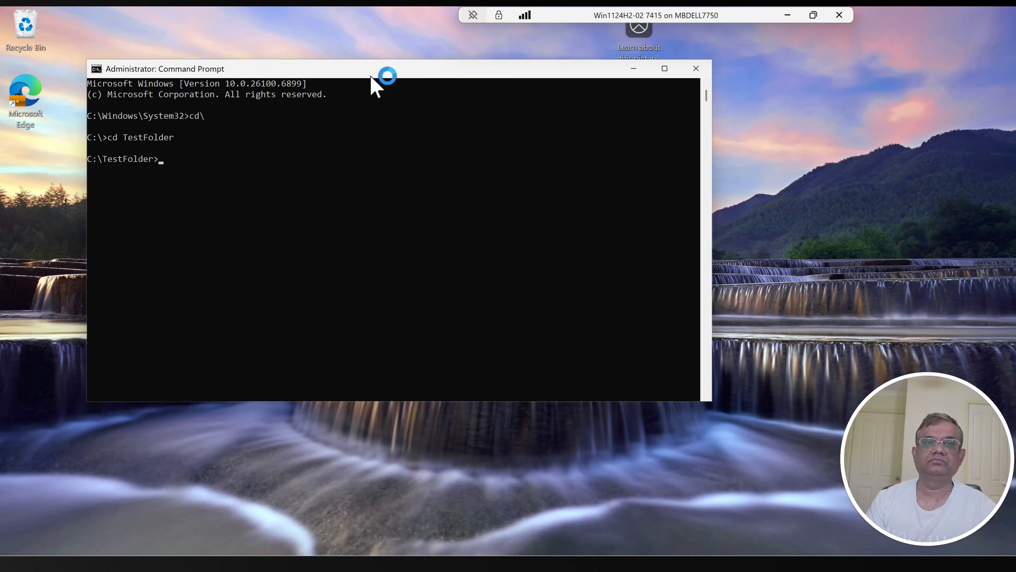
text(dir)
key(Return)
text(cd Source)
key(Return)
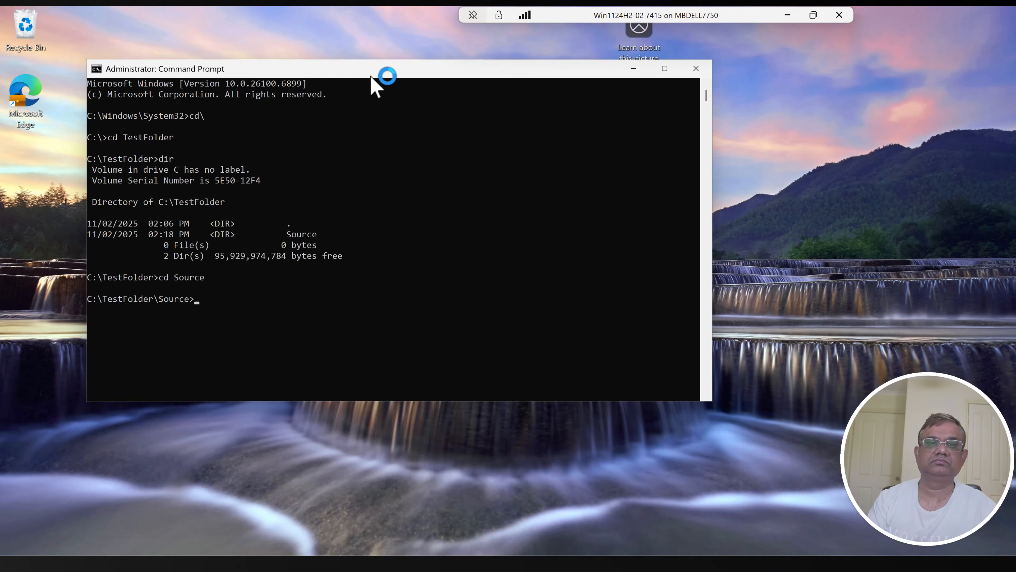
text(dir)
key(Return)
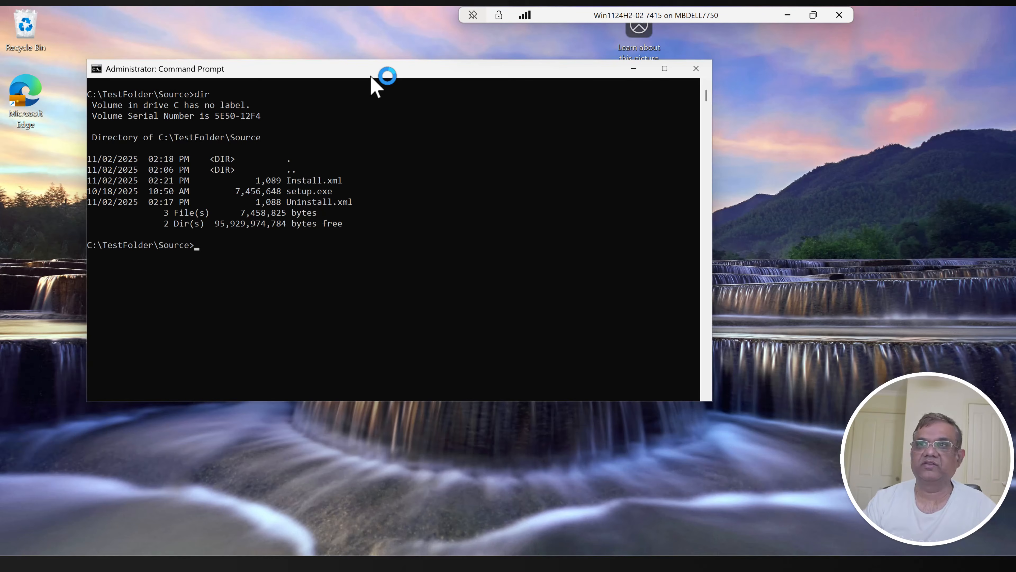
Step: Run setup.exe /configure Install.xml from the Source folder to start the Office installation
click(433, 269)
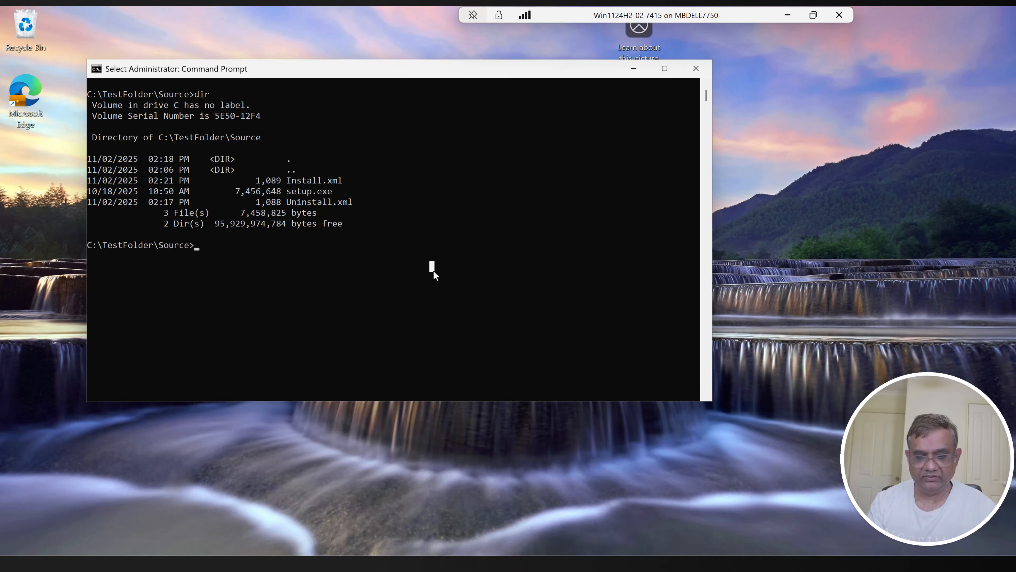
text(setup)
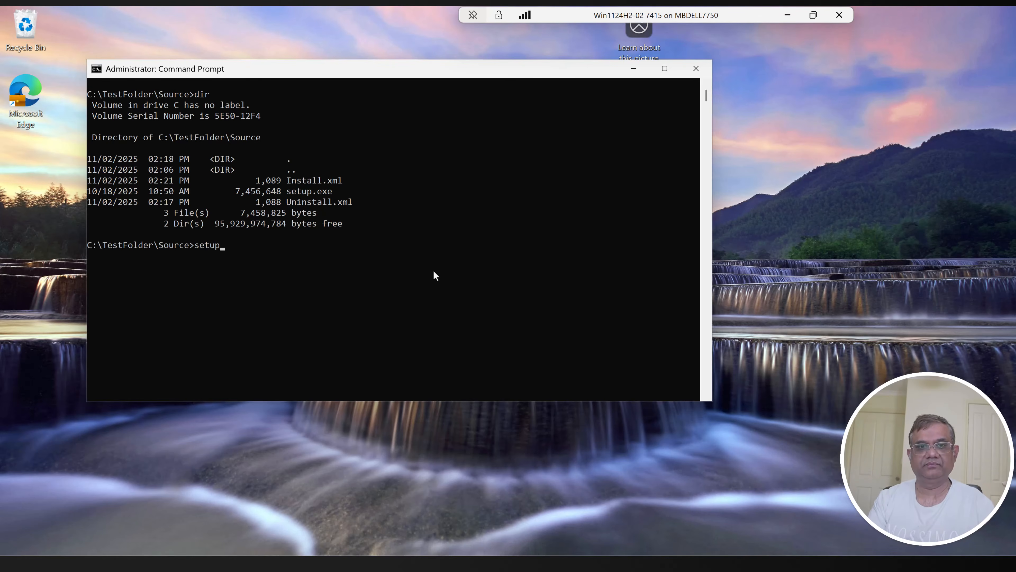
text(.exe)
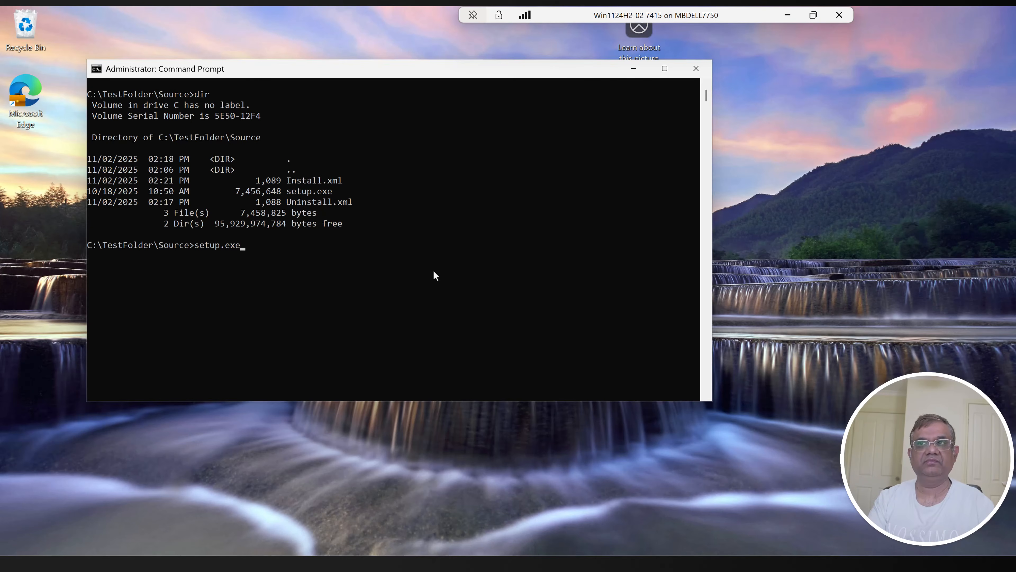
text( /configur)
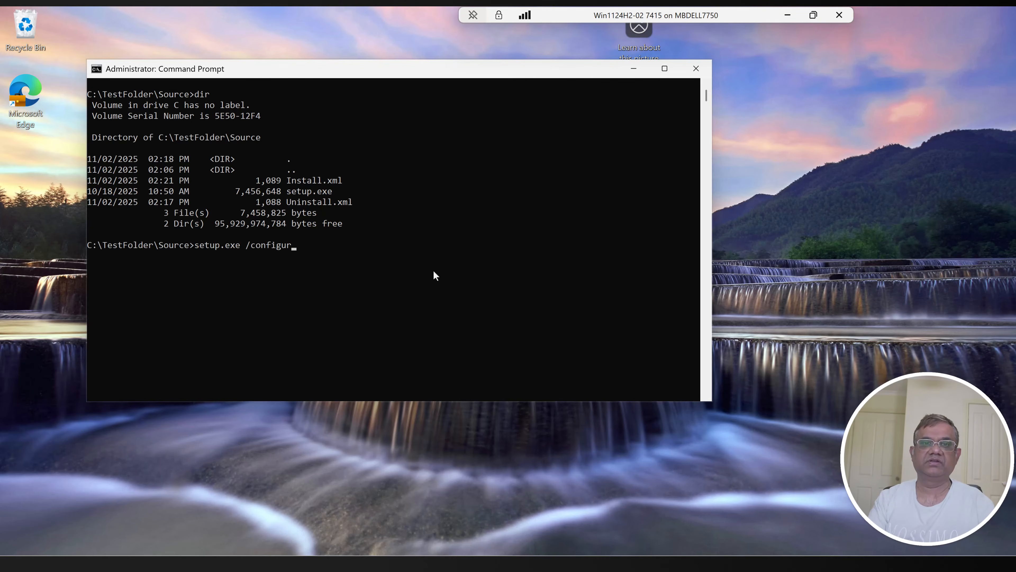
text(e Install.x)
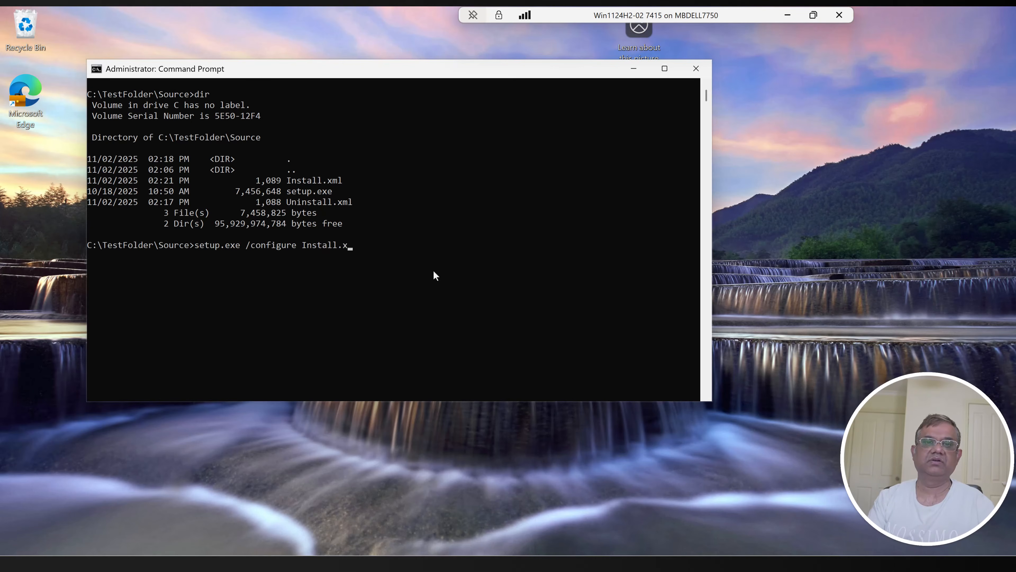
text(ml)
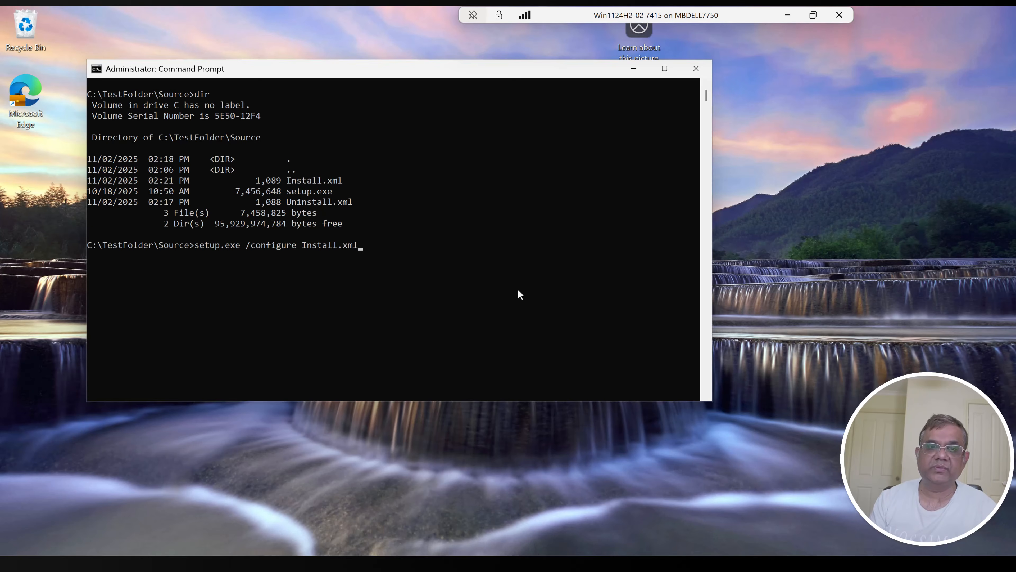
key(Return)
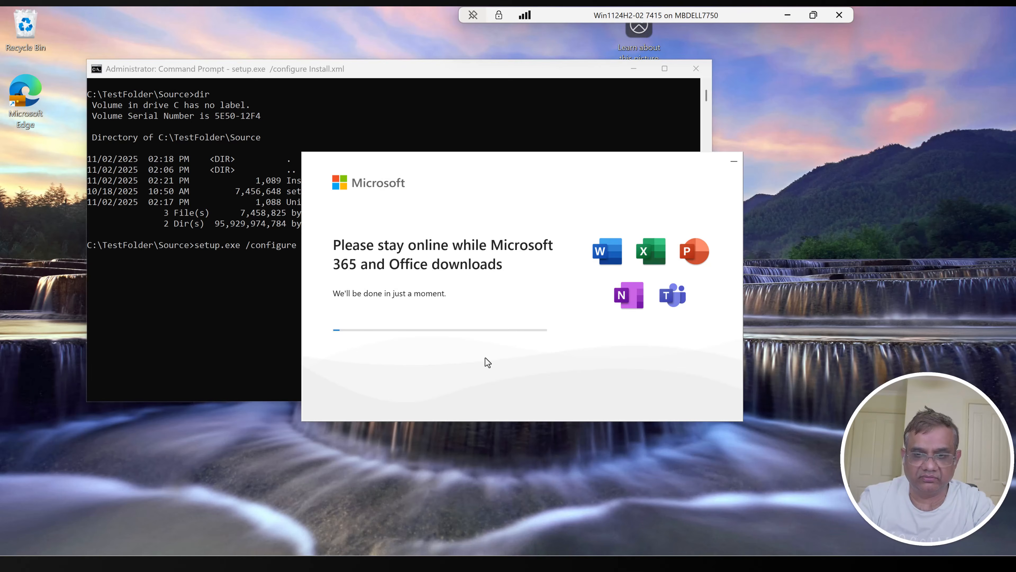
Step: Open Task Manager maximized and examine the Microsoft Office Click-to-Run process, its child process and its command line during the installation
key(Tab)
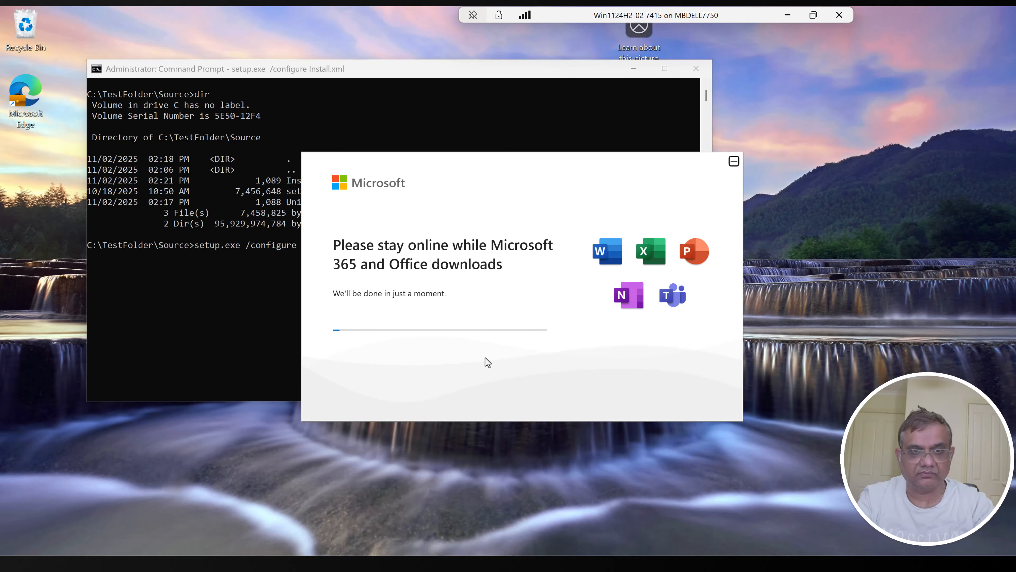
key(ctrl+shift+Escape)
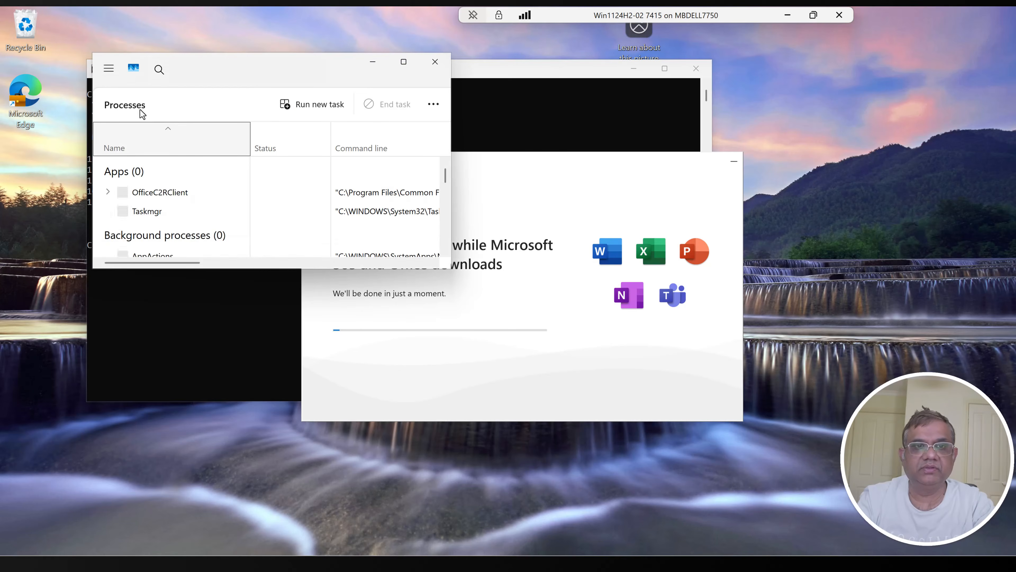
click(404, 62)
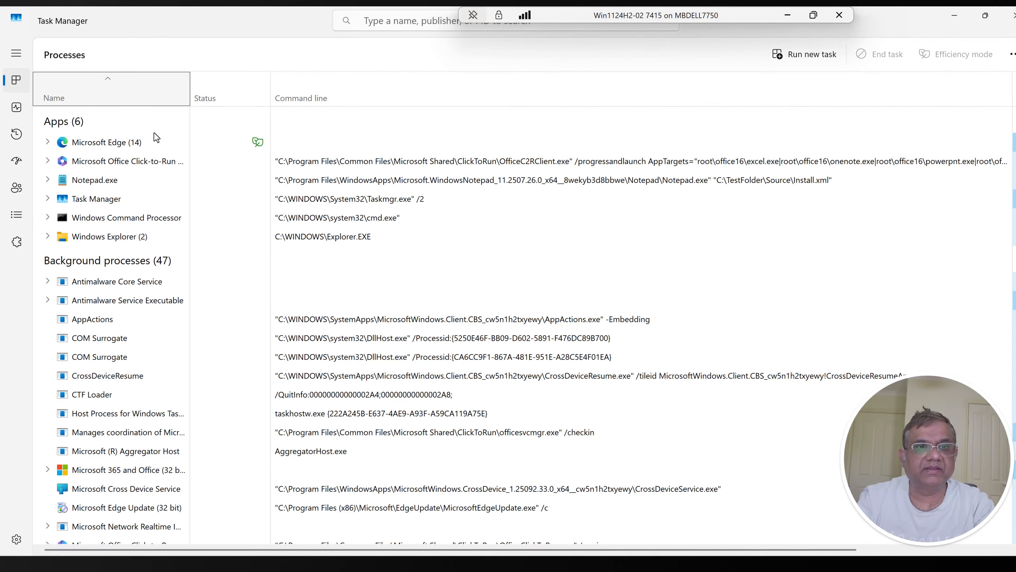
click(127, 163)
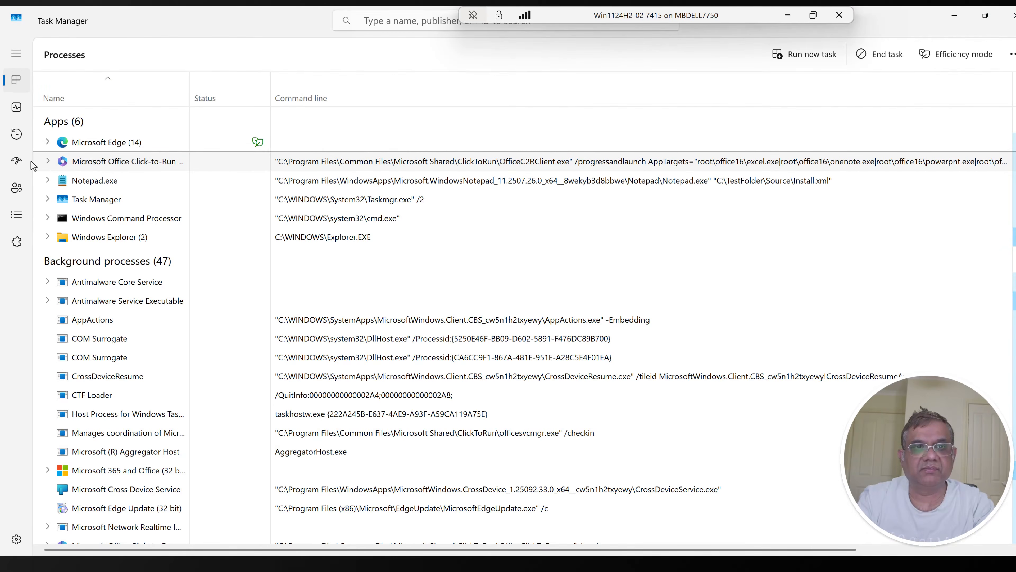
click(48, 161)
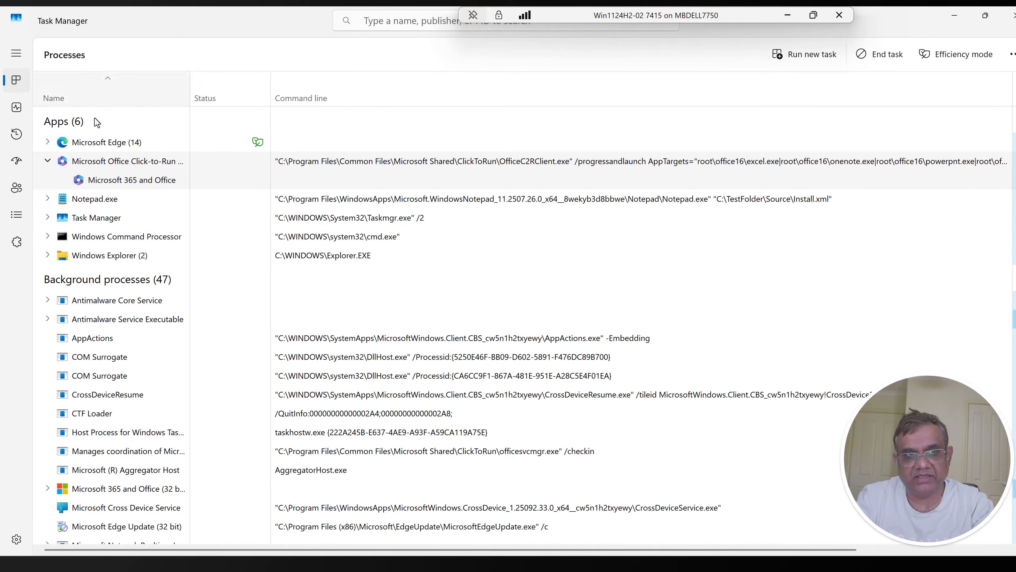
click(118, 181)
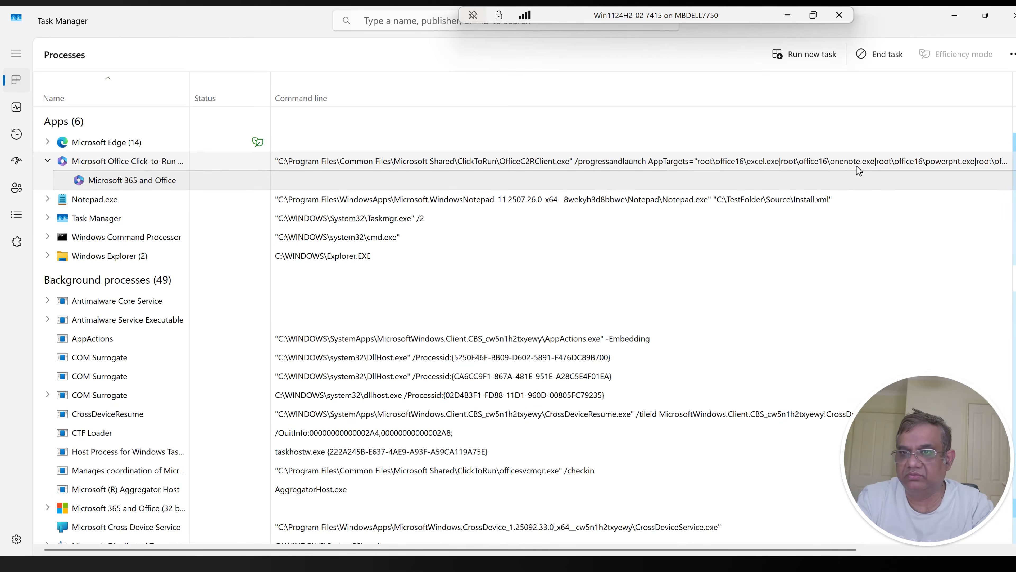
click(973, 161)
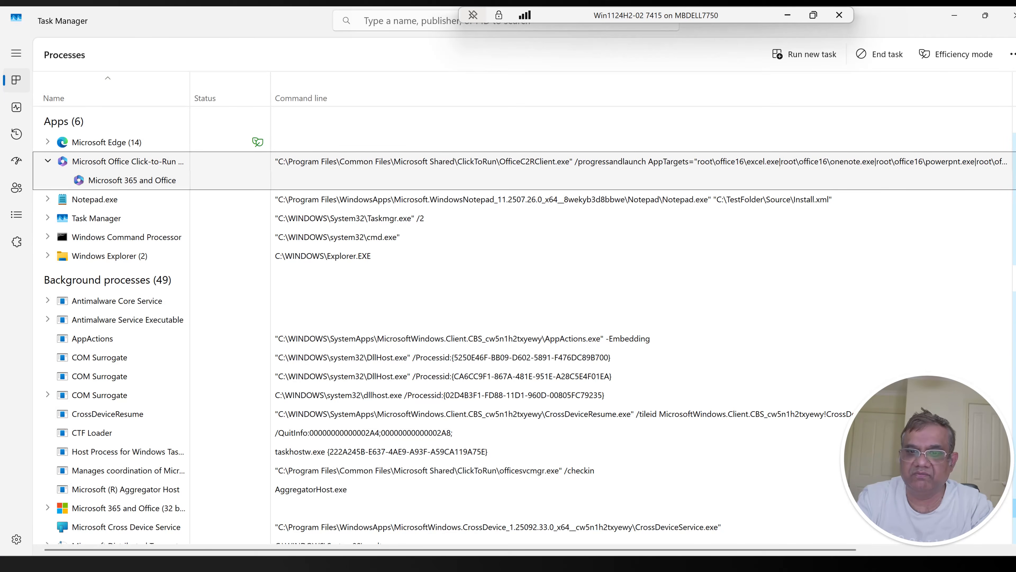
Step: Return to the Command Prompt and Office installer windows, wait for the installation to complete, and close the installer
click(511, 563)
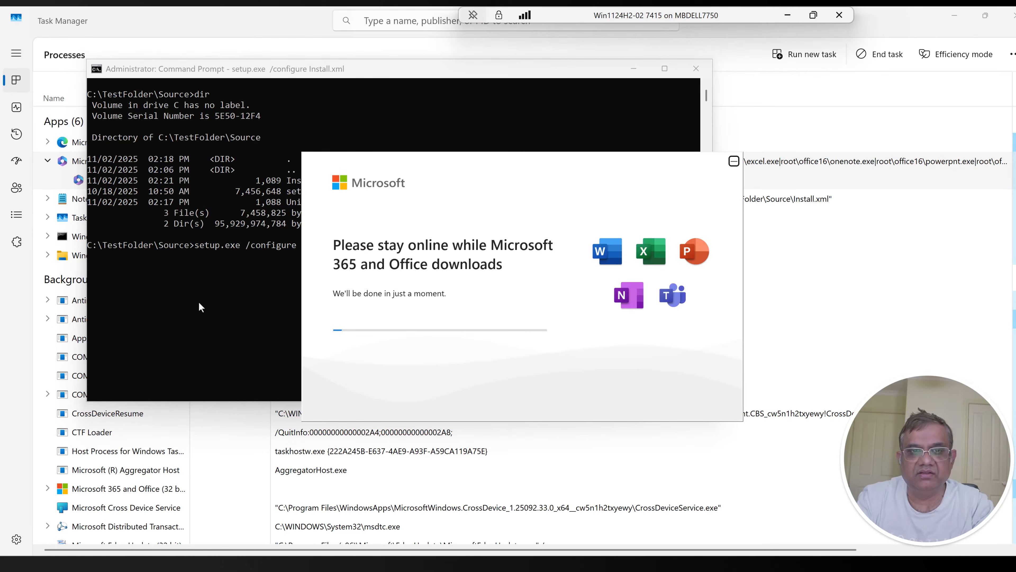
click(198, 301)
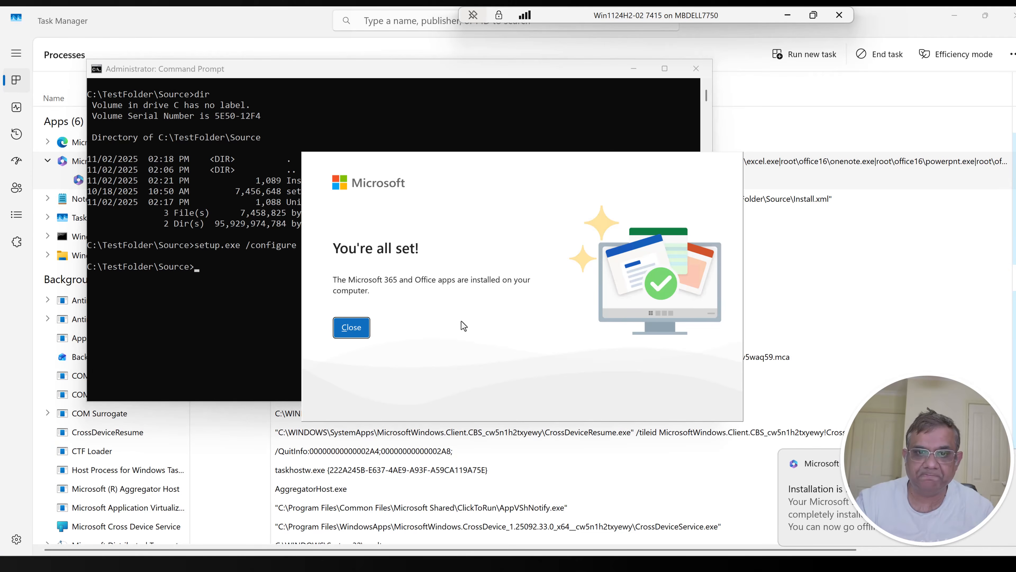
click(362, 331)
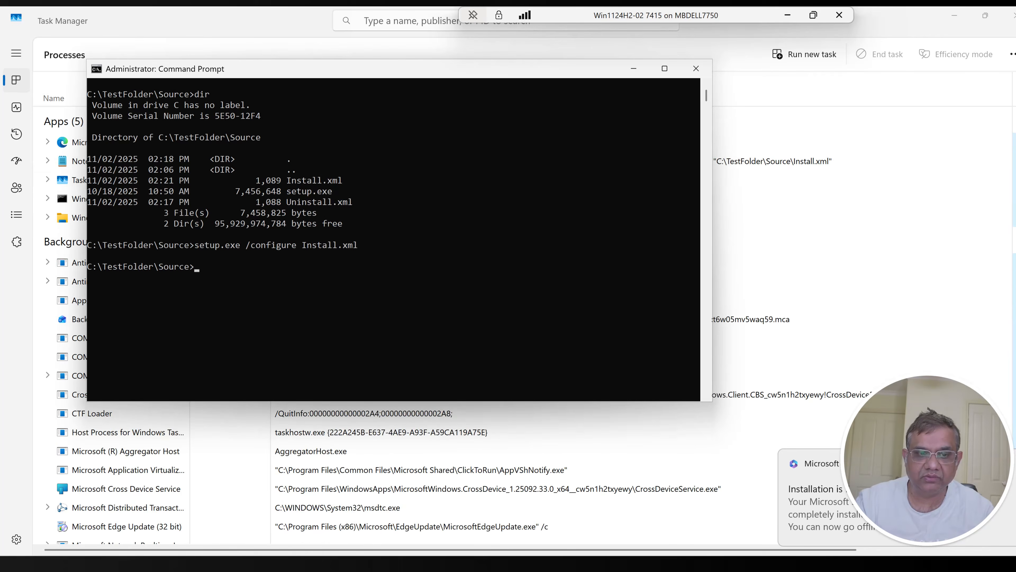
Step: Search Windows for Word and Excel to check that the Office apps are installed, and return to Task Manager
key(super)
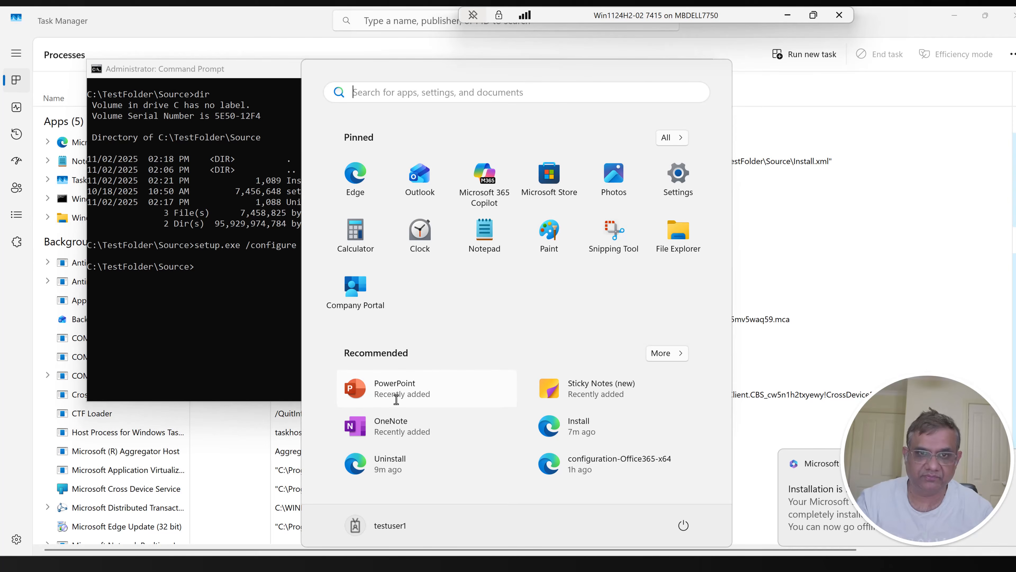
text(word)
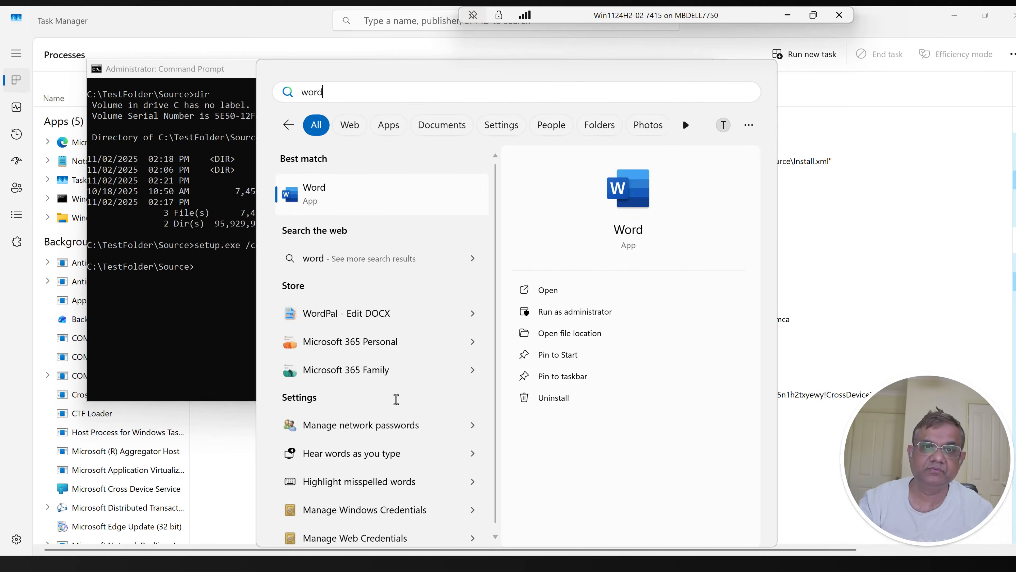
key(BackSpace)
key(BackSpace)
key(BackSpace)
key(BackSpace)
text(excel)
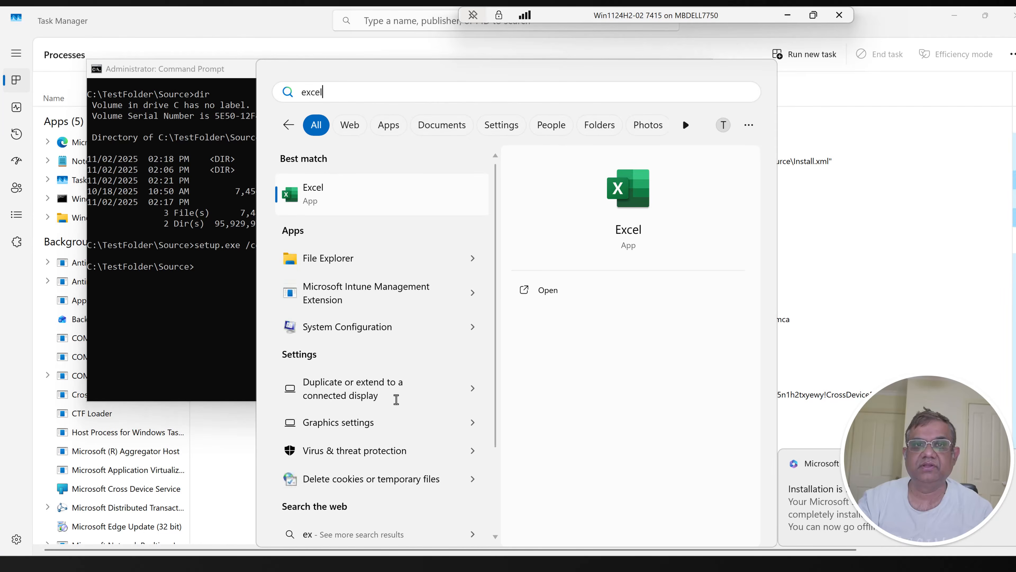
key(Return)
key(super)
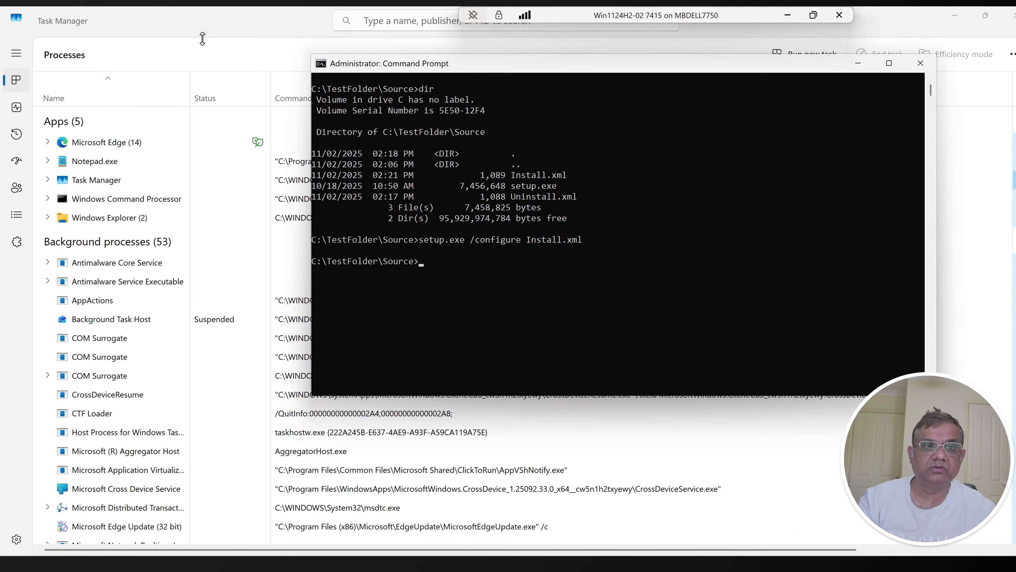
click(202, 37)
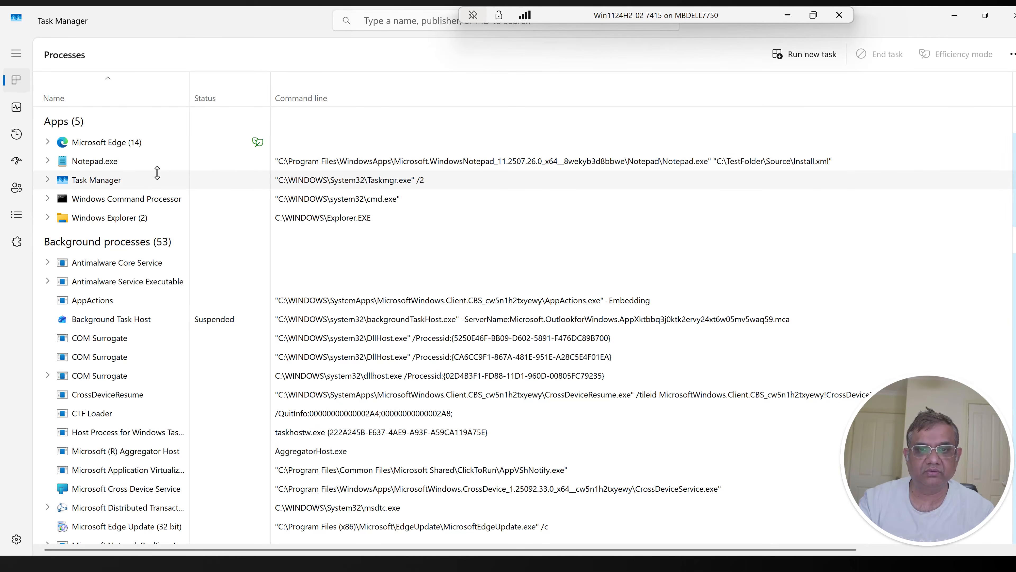
Step: Switch to Command Prompt, recall the install command, replace Install.xml with Uninstall.xml, and run setup.exe /configure Uninstall.xml
key(alt+Tab)
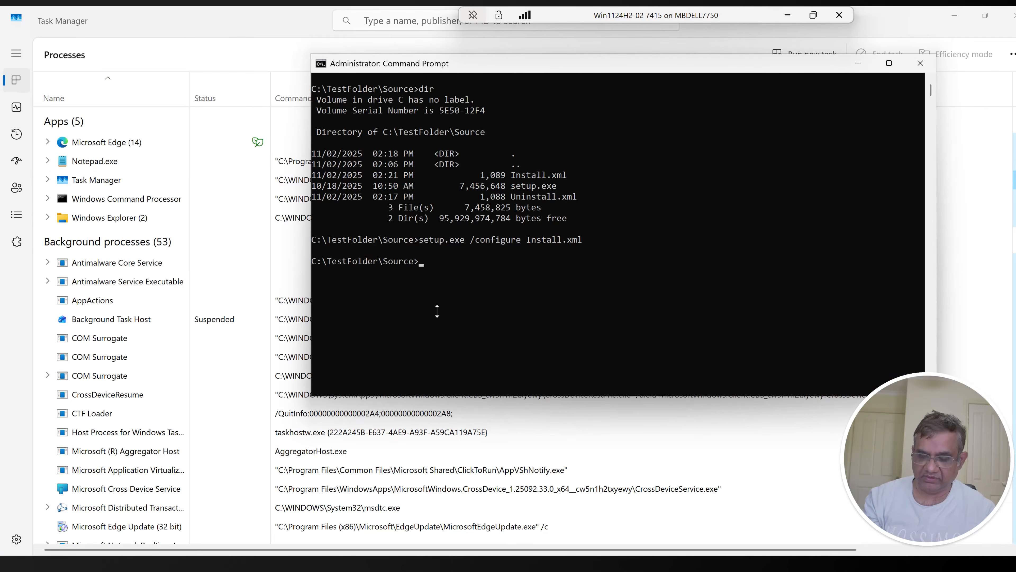
key(Up)
key(Left)
key(Left)
key(BackSpace)
key(BackSpace)
key(BackSpace)
key(BackSpace)
key(BackSpace)
key(BackSpace)
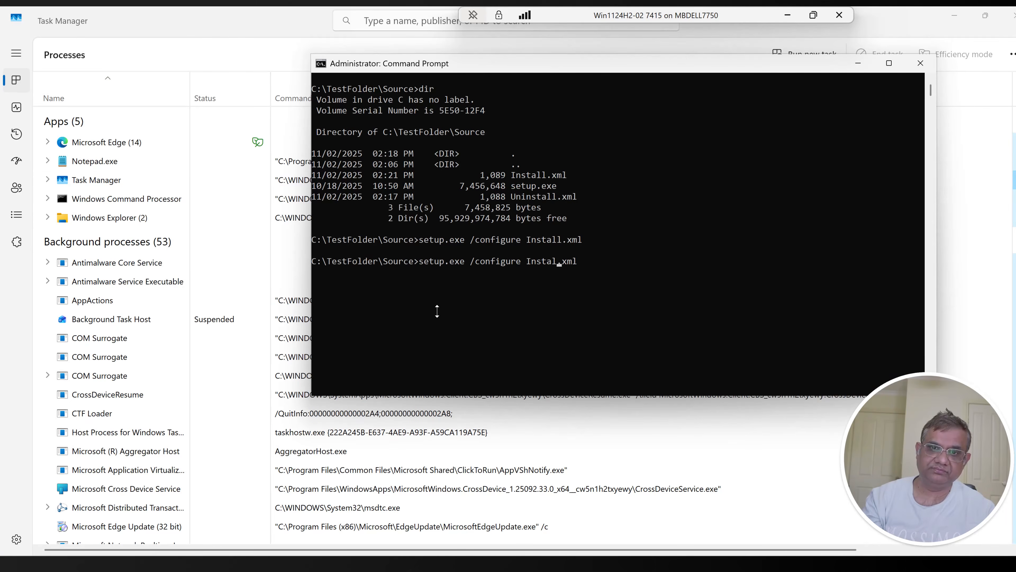
key(BackSpace)
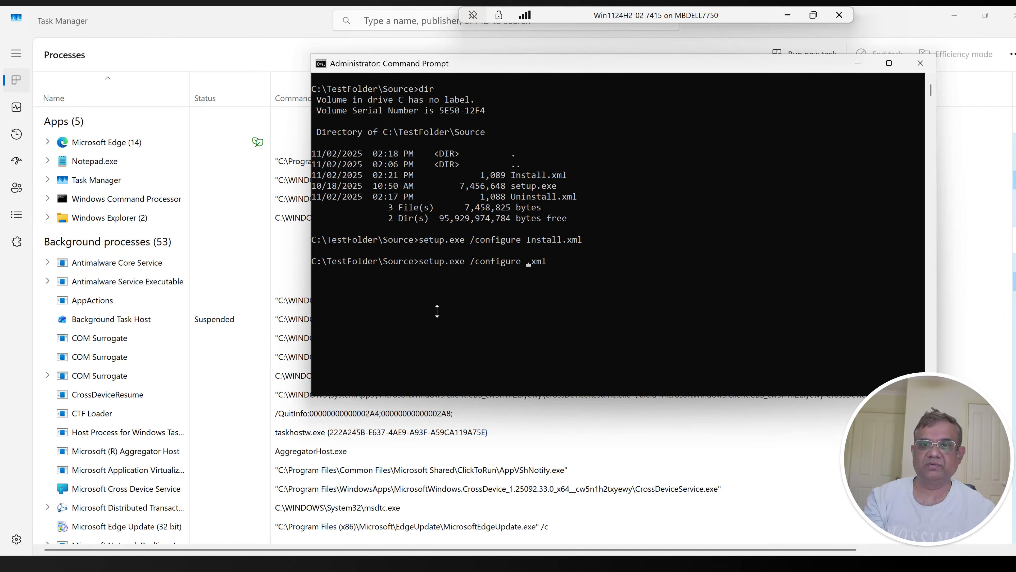
text(Uninstall)
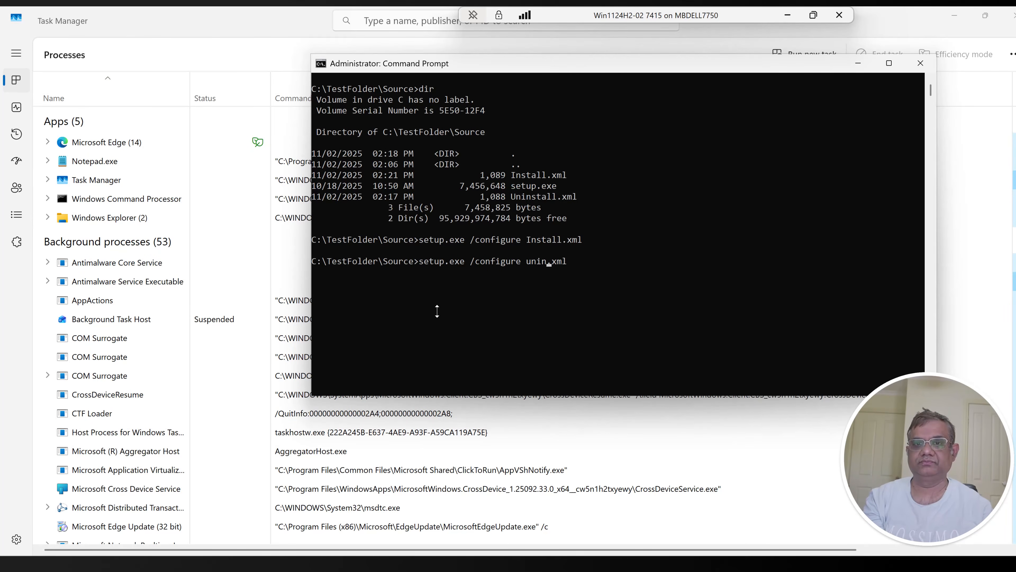
key(End)
click(677, 293)
right_click(676, 290)
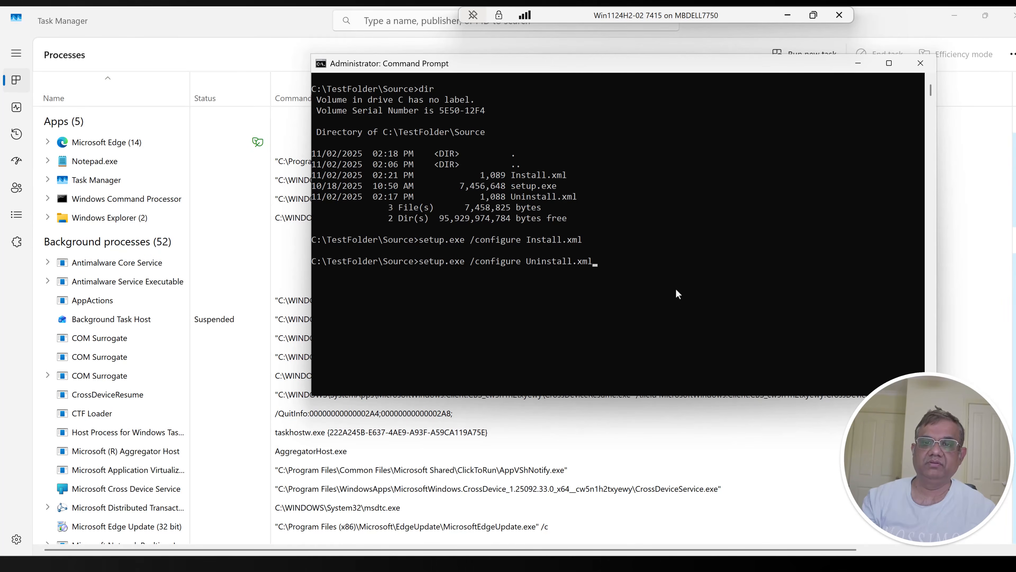
key(Return)
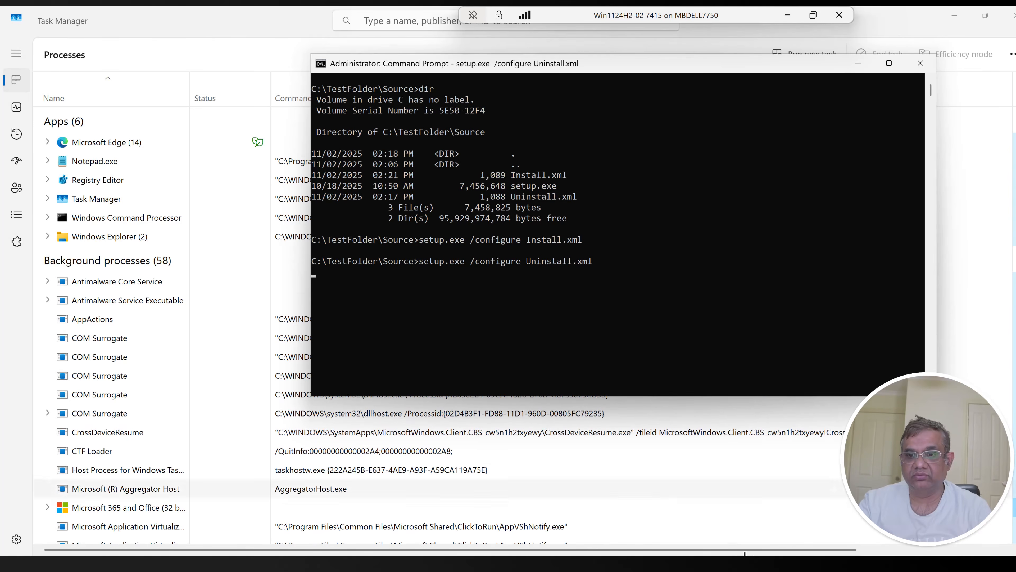
Step: Open DisplayVersion under the O365ProPlusRetail - en-us uninstall key in Registry Editor and paste its data, 16.0.18526.20634, into Notepad
click(472, 564)
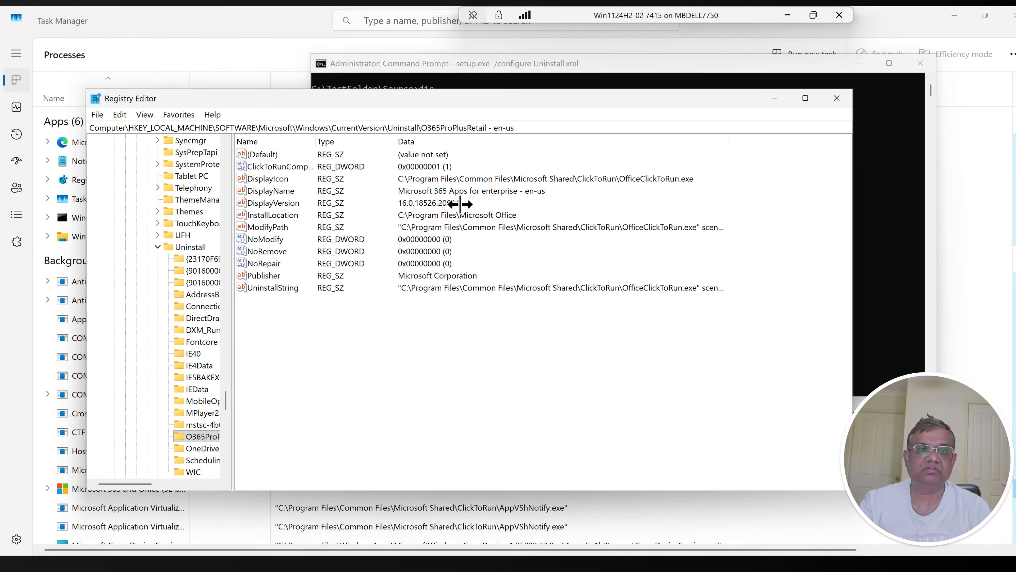
double_click(258, 203)
key(ctrl+c)
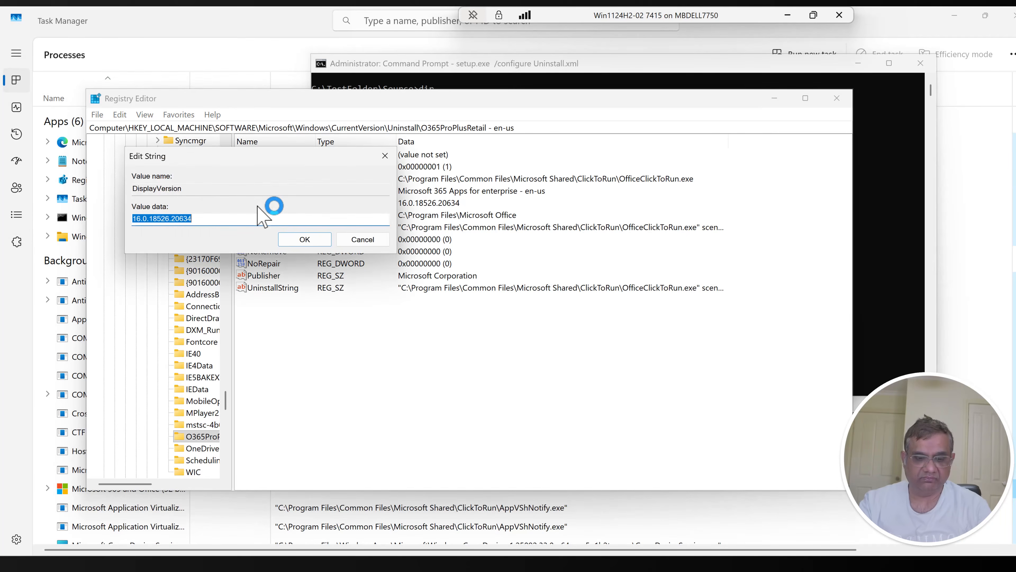
key(super+r)
text(no)
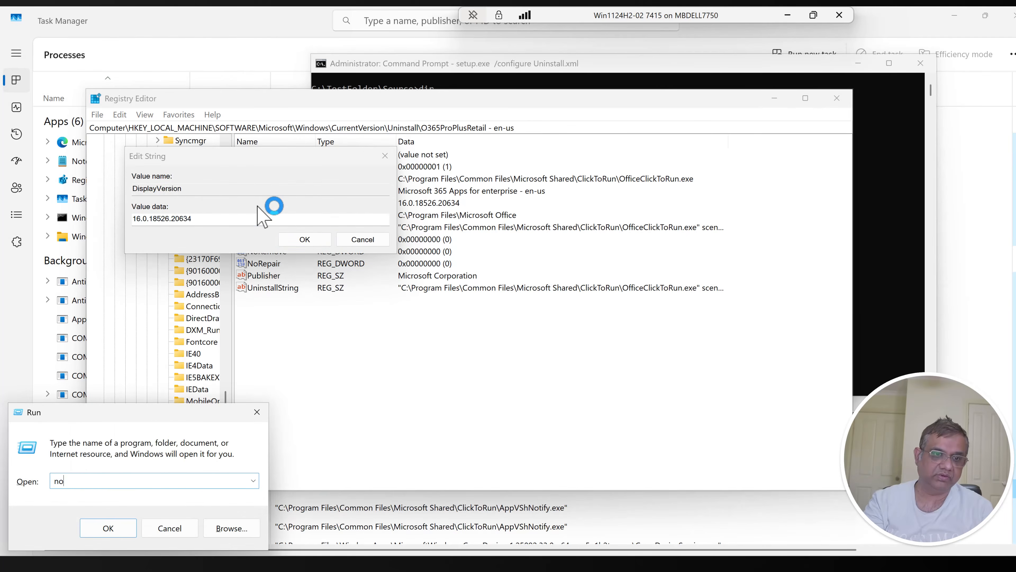
text(tepad)
key(Return)
key(ctrl+v)
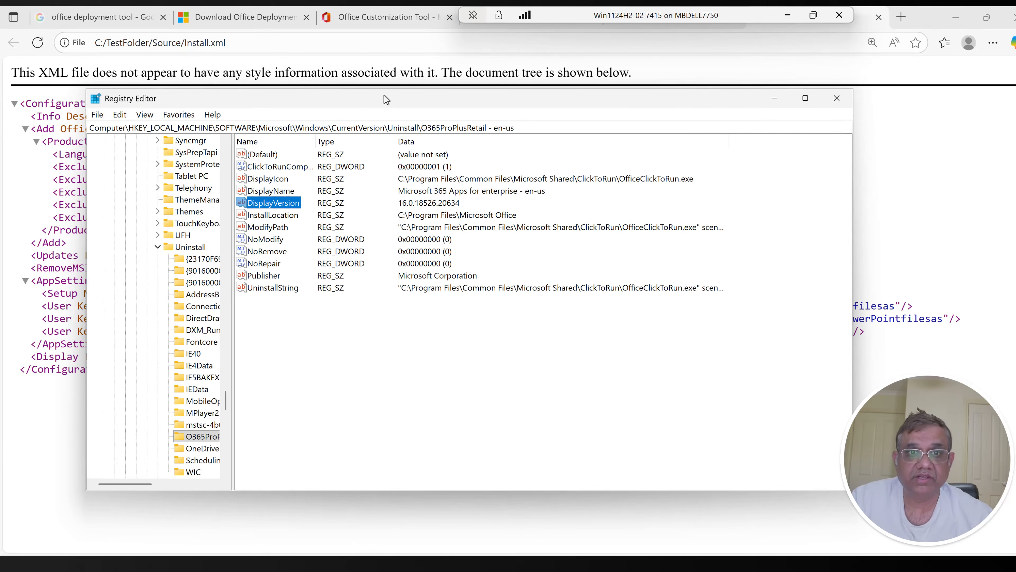
drag(384, 95, 493, 197)
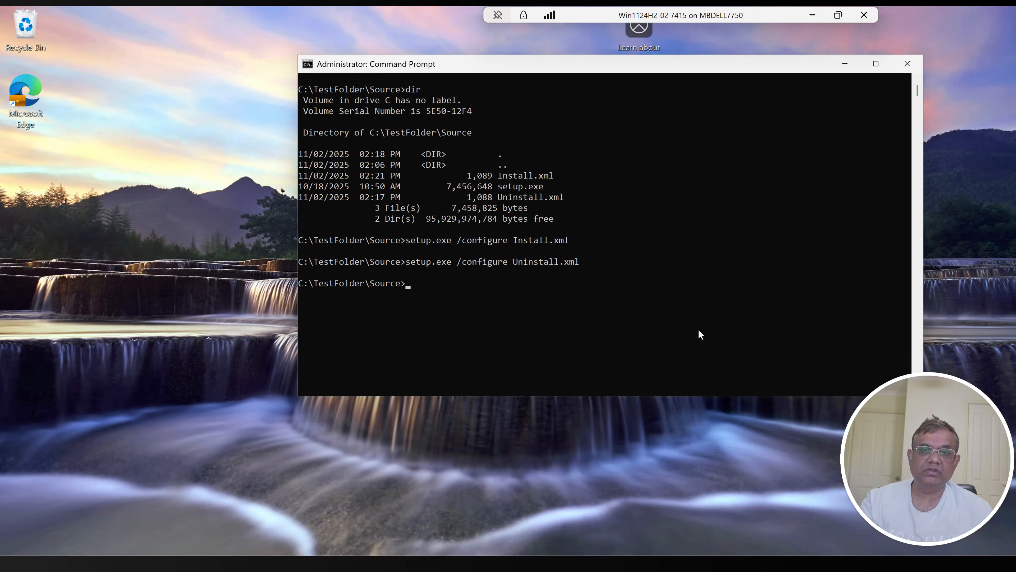
Step: Search Windows for Word to check whether the Office apps have been removed
key(super)
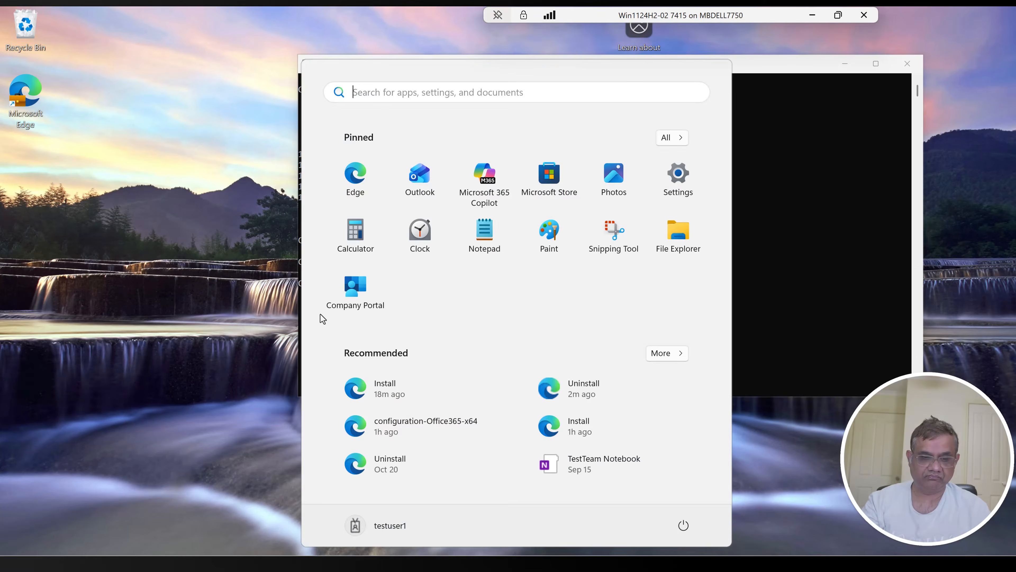
text(word)
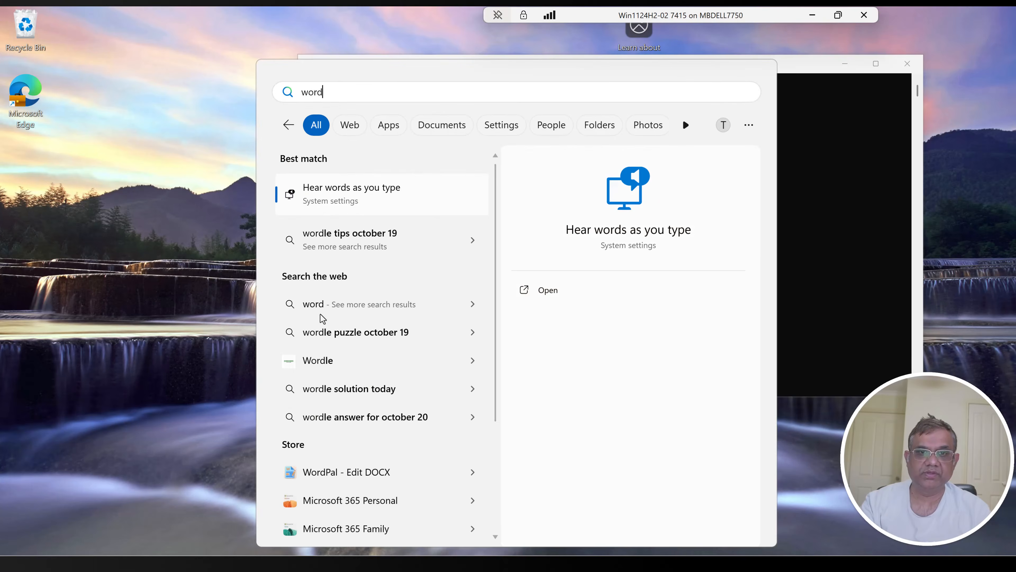
Step: Open Install.xml from the Source folder in Notepad and set its Display Level to None
key(Escape)
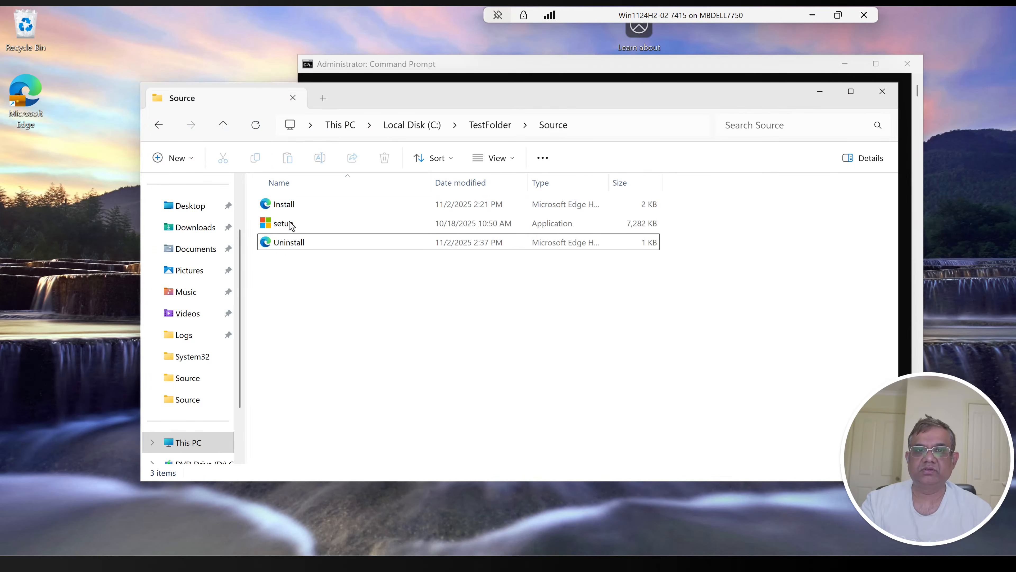
click(287, 208)
right_click(289, 209)
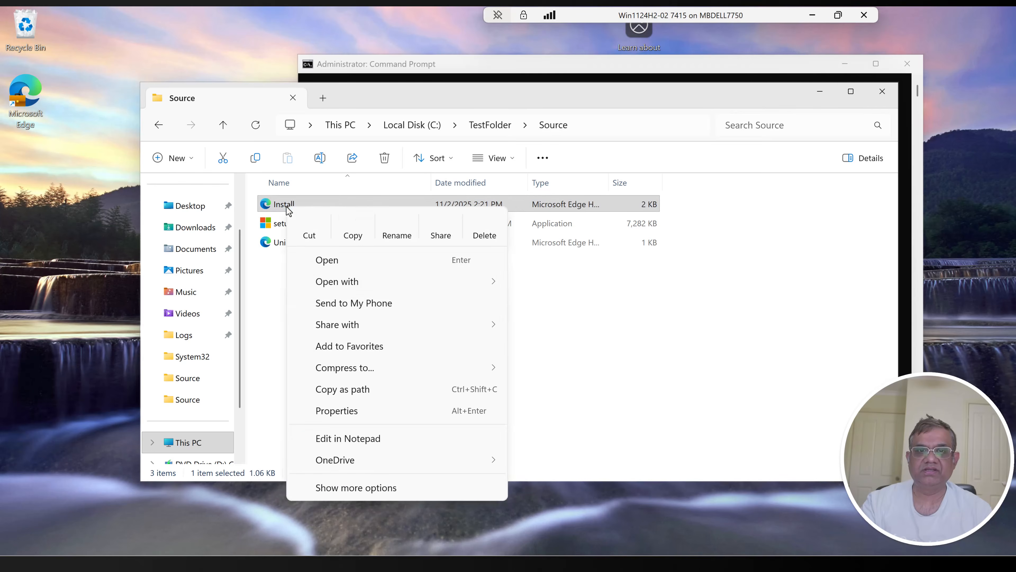
mouse_move(391, 287)
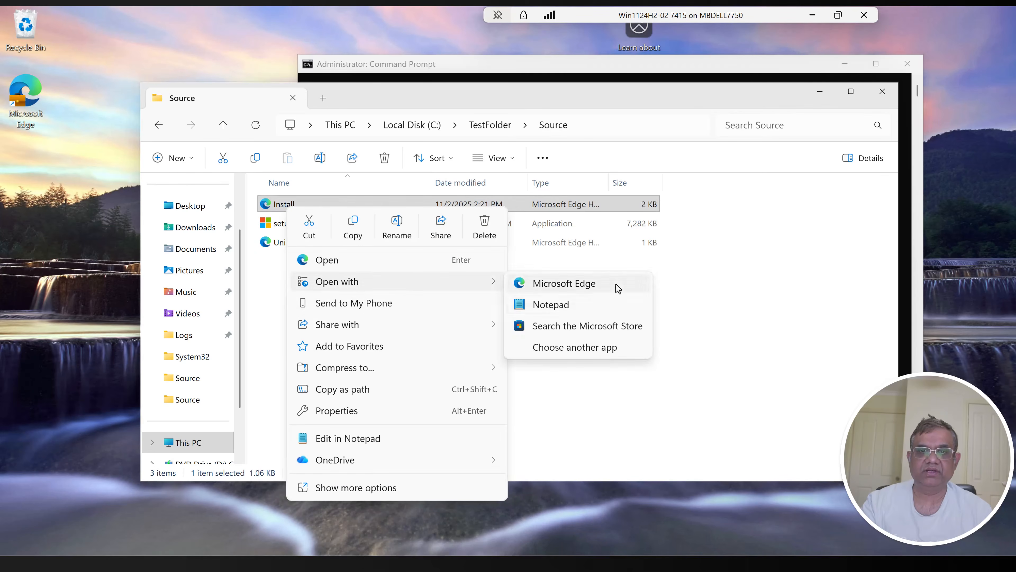
click(568, 305)
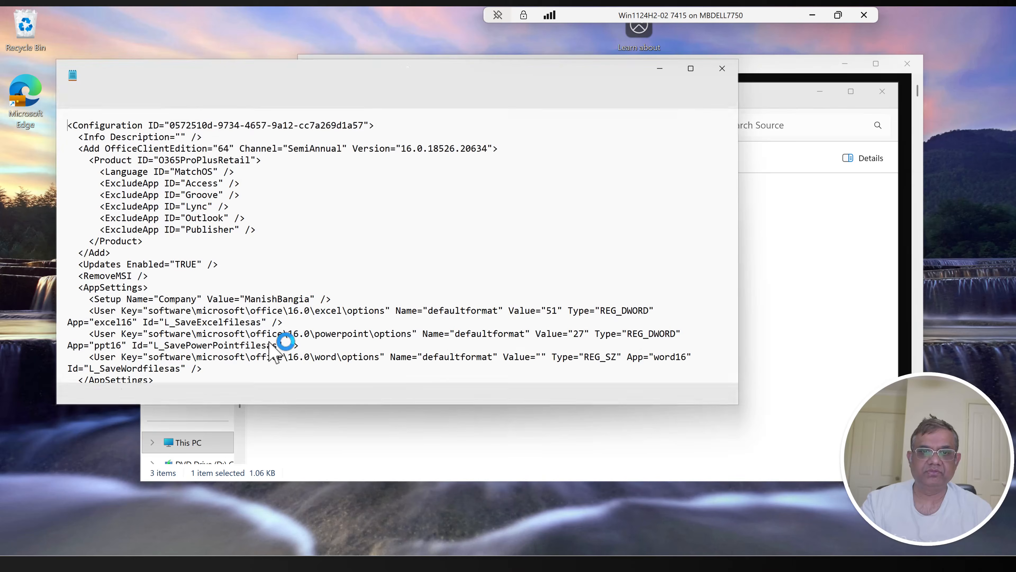
scroll(239, 363, down, 1)
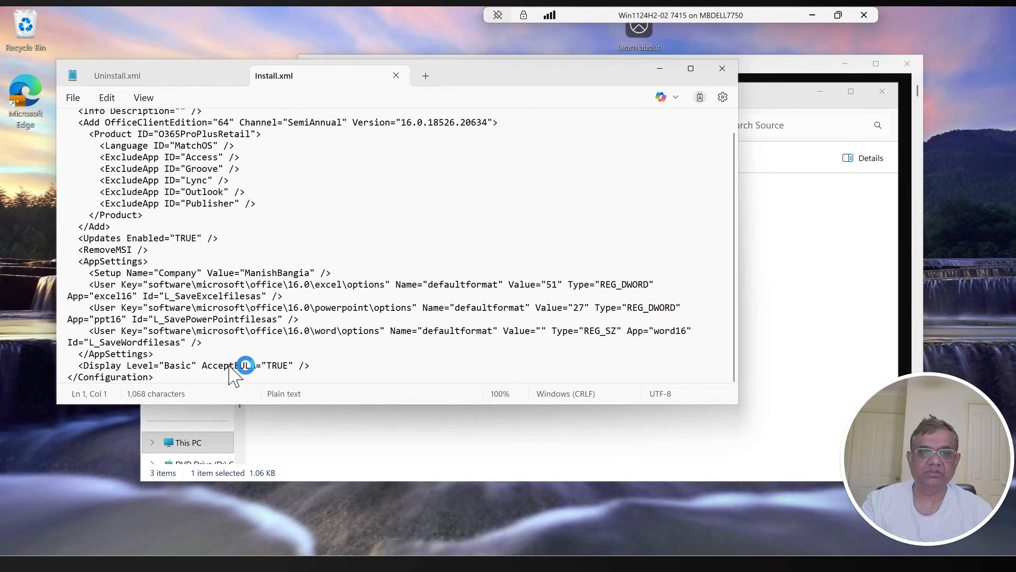
double_click(177, 366)
text(None)
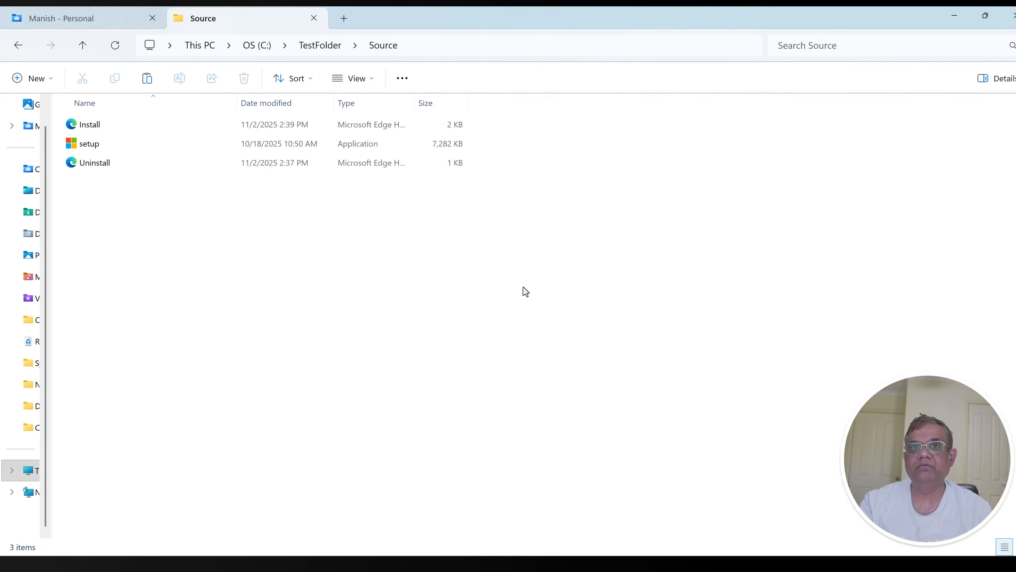
Step: Create an Output folder in C:\TestFolder and paste the copied IntuneWinAppUtil application alongside it
click(324, 46)
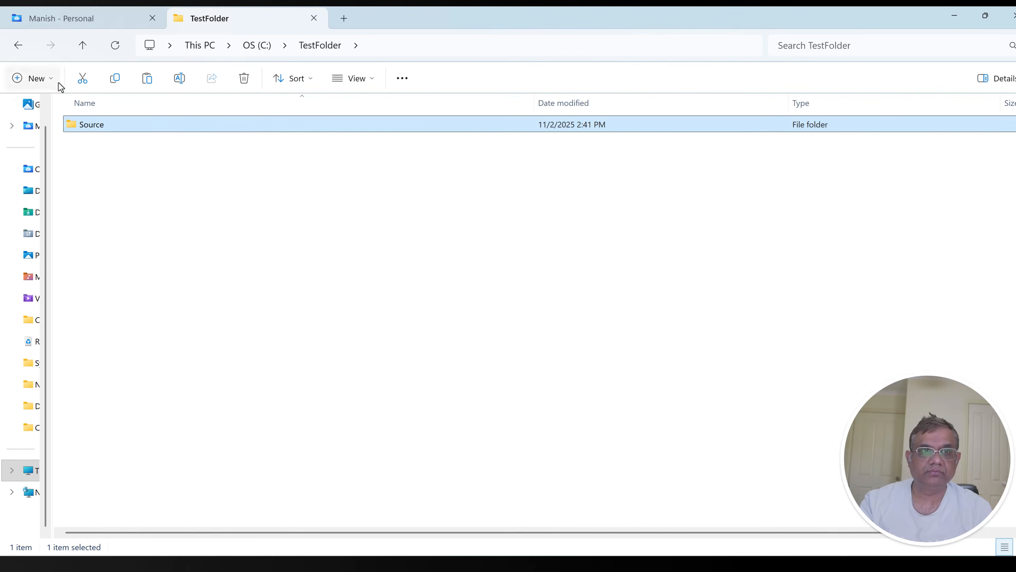
click(51, 80)
click(52, 112)
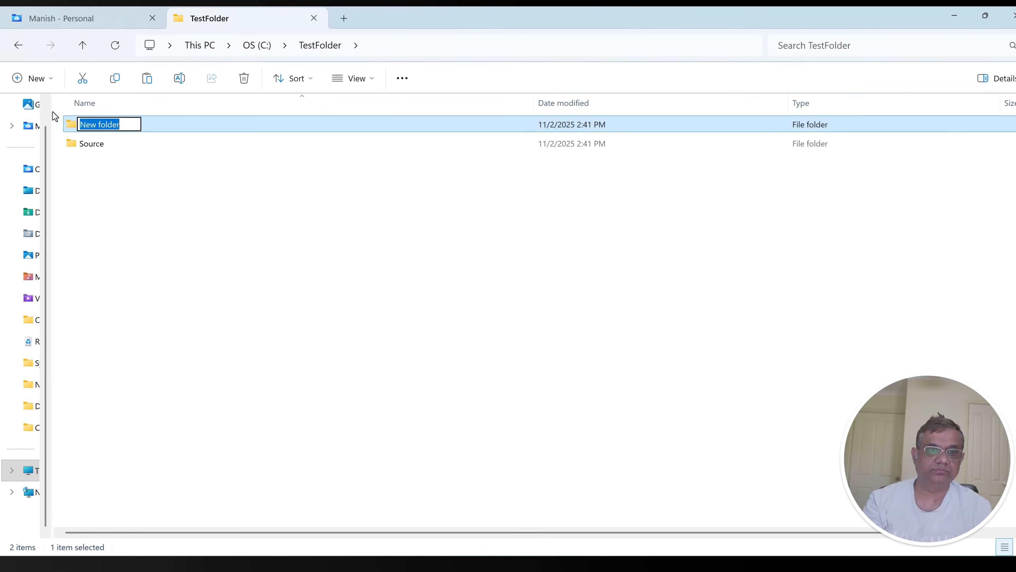
text(Output)
key(Return)
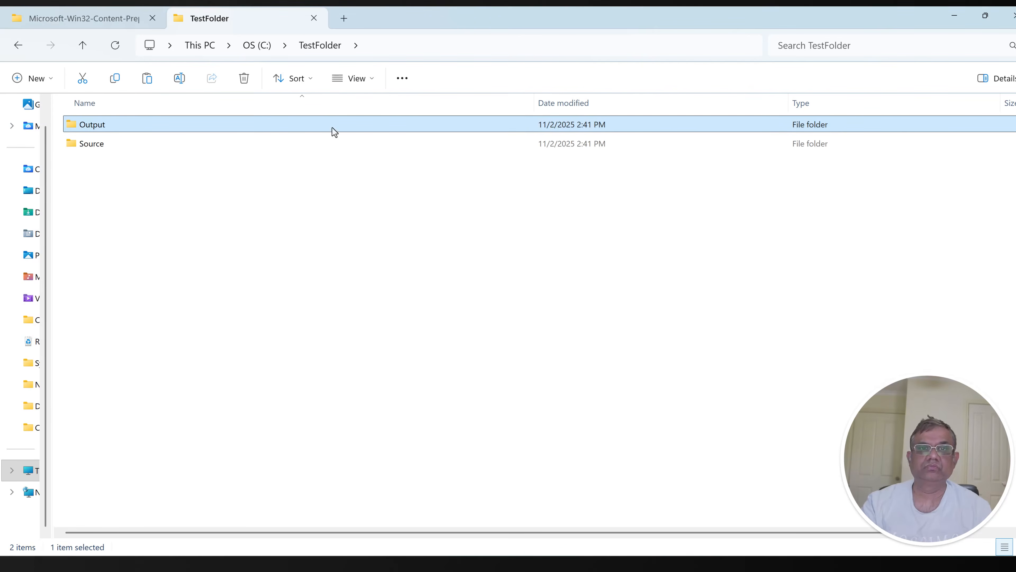
key(ctrl+v)
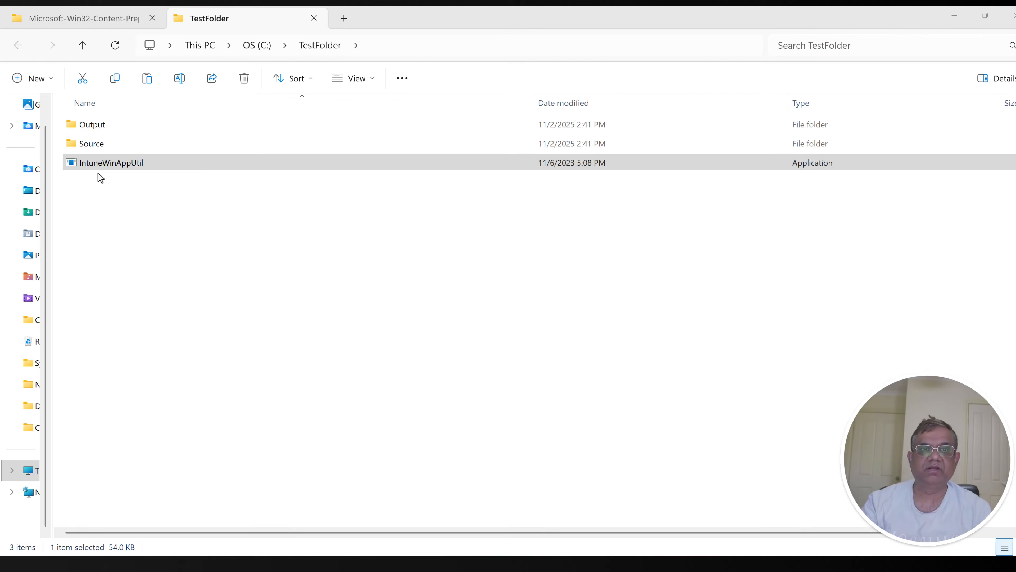
Step: Run IntuneWinAppUtil and specify C:\TestFolder\Source as the source folder, copying the path from File Explorer
click(107, 166)
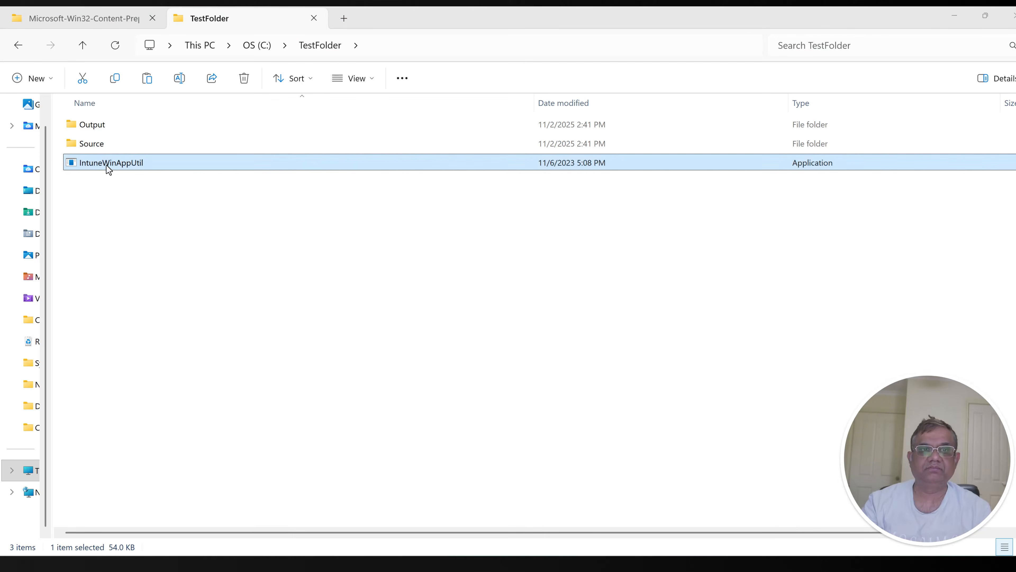
double_click(107, 165)
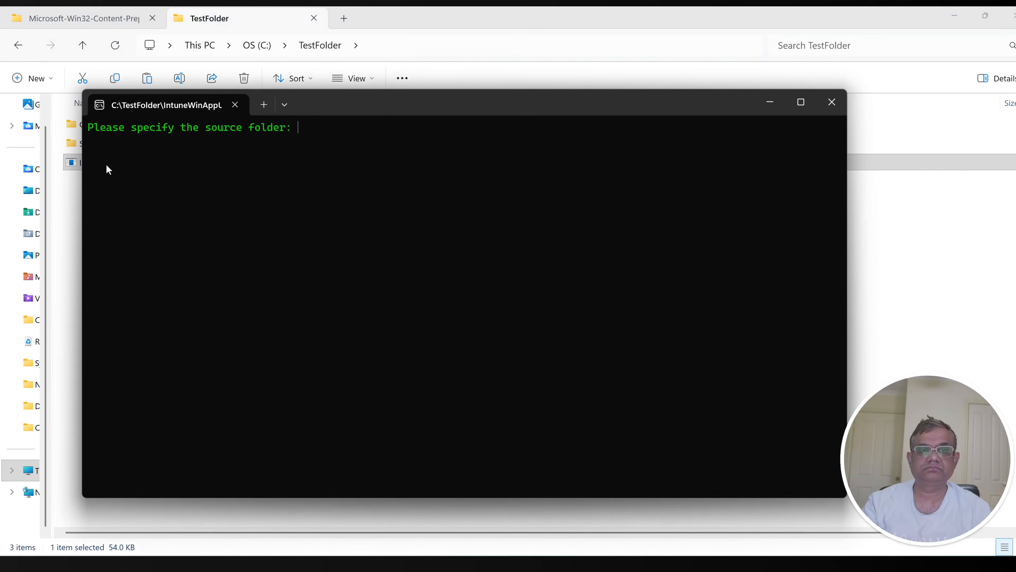
click(898, 227)
click(110, 125)
double_click(110, 127)
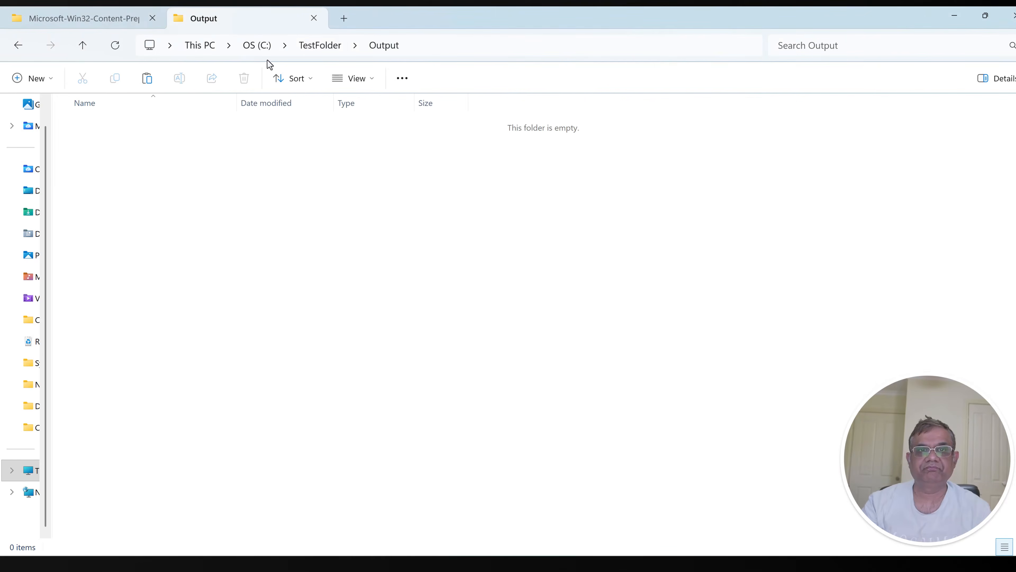
click(329, 50)
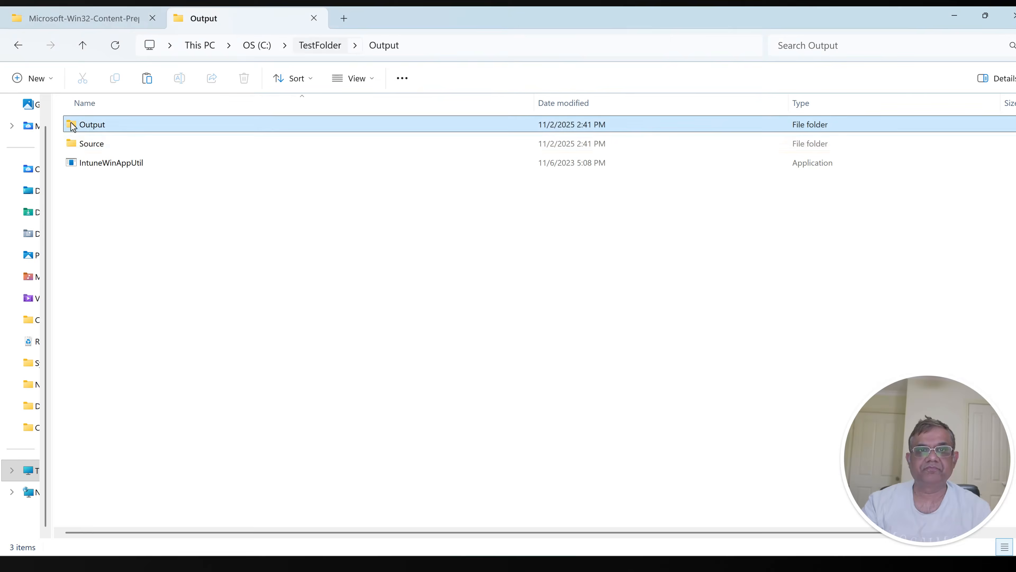
double_click(82, 145)
key(alt+d)
key(ctrl+c)
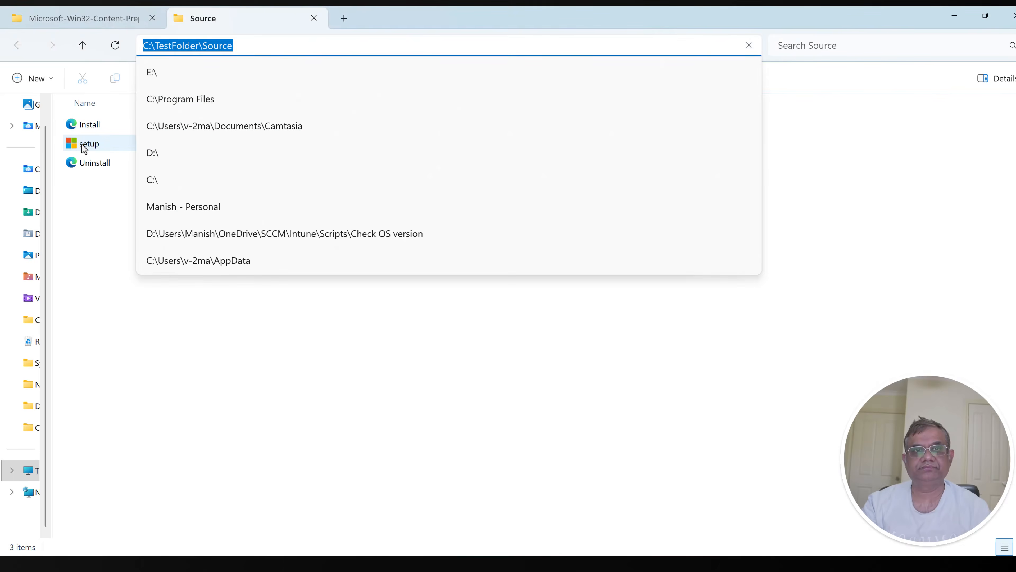
key(alt+Tab)
key(ctrl+v)
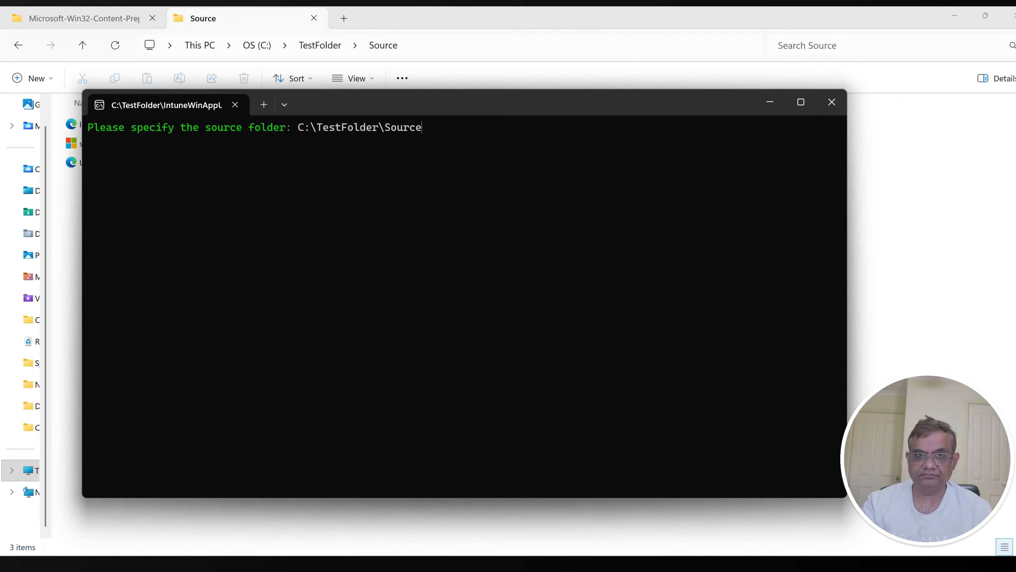
key(Return)
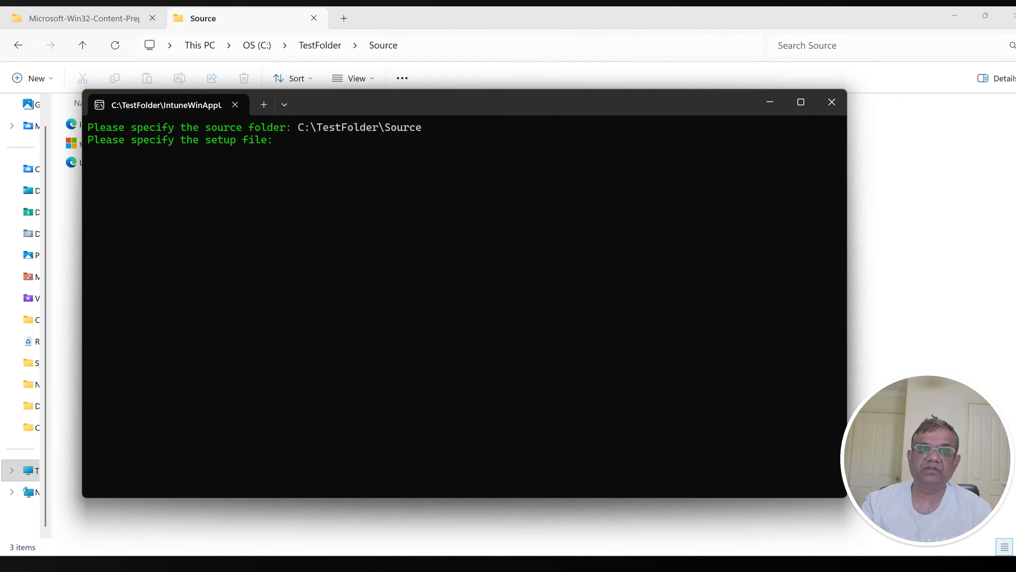
Step: Build the path C:\TestFolder\Source\setup.exe in File Explorer and supply it to IntuneWinAppUtil as the setup file
key(alt+Tab)
key(alt+d)
key(End)
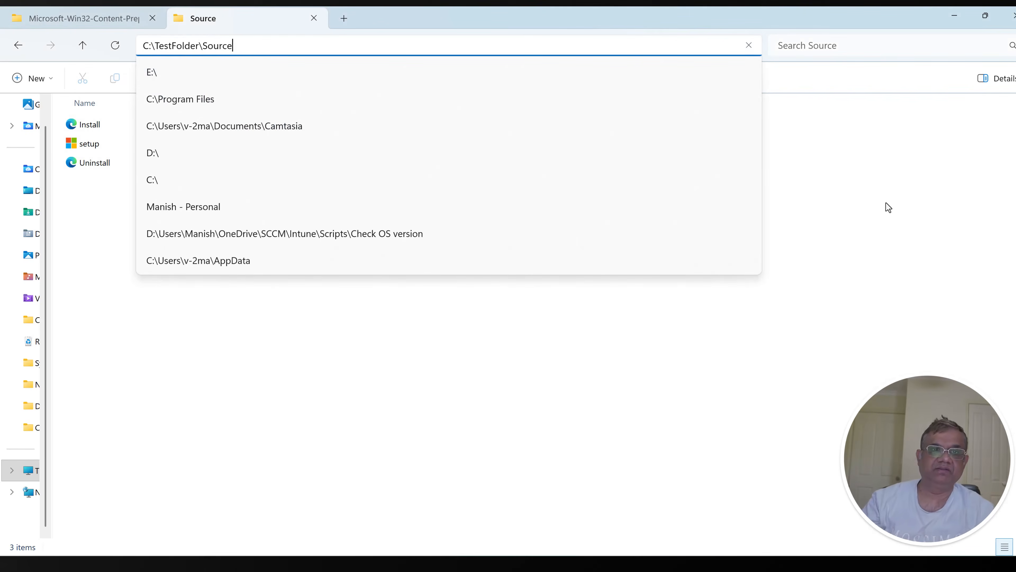
text(\setup.exe)
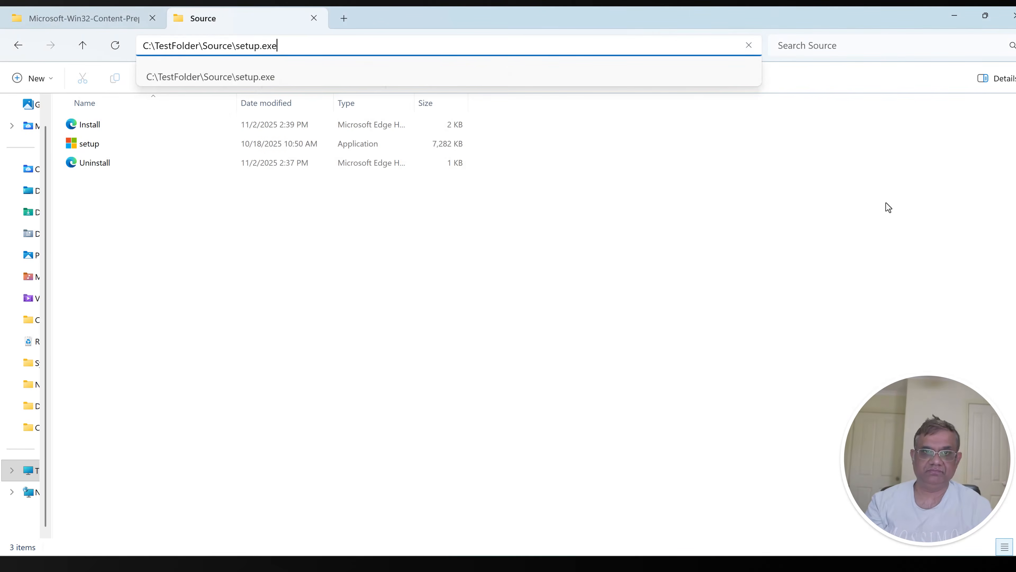
key(ctrl+a)
key(ctrl+c)
key(alt+Tab)
key(ctrl+v)
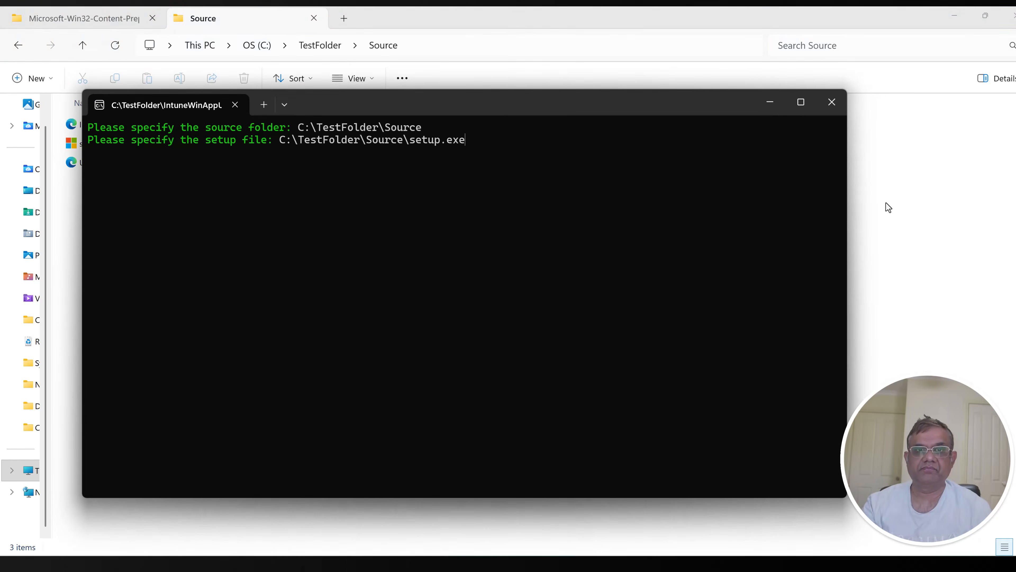
key(Return)
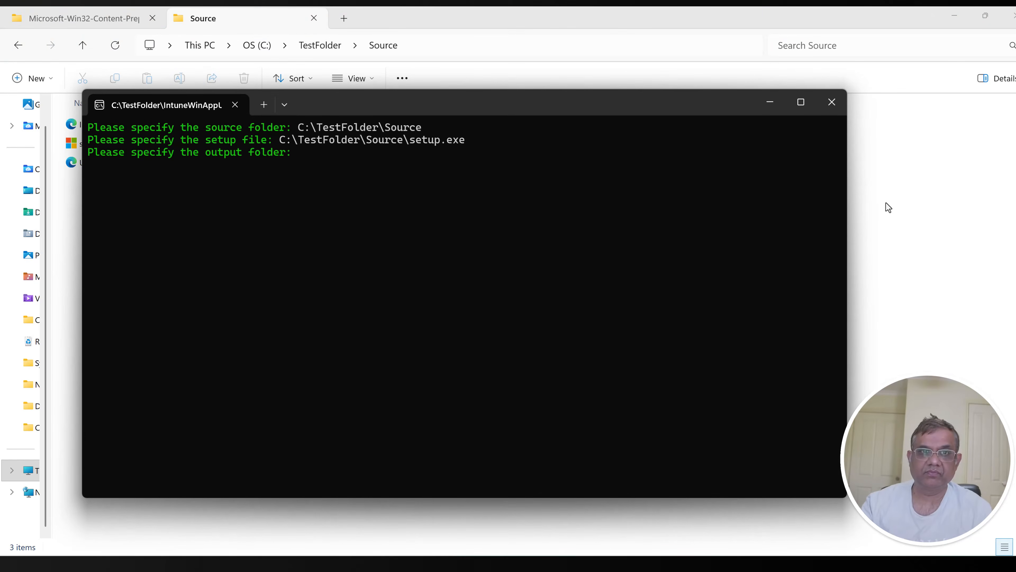
Step: Specify C:\TestFolder\Output as the output folder in IntuneWinAppUtil and answer N to the catalog folder question
click(930, 196)
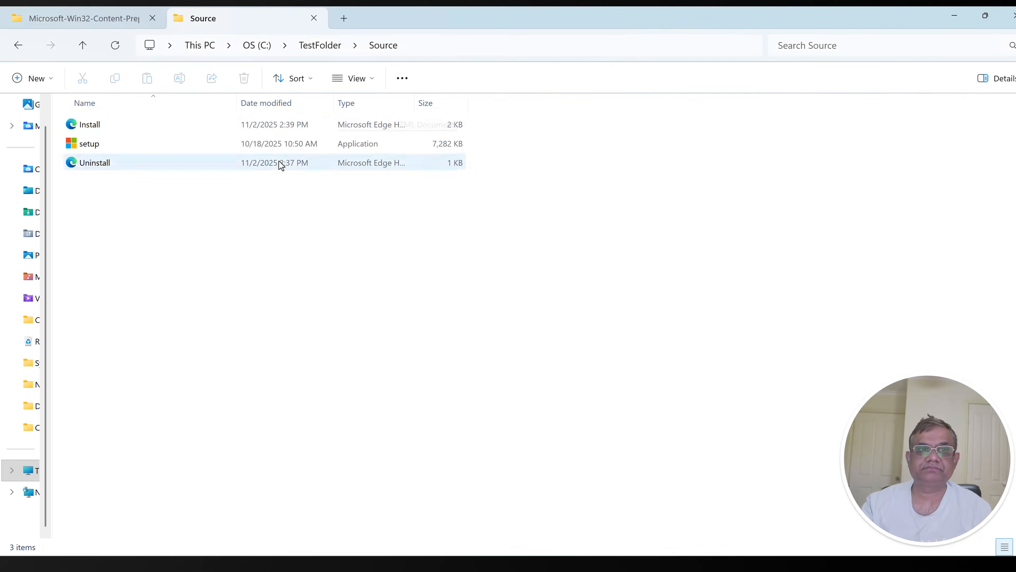
click(320, 46)
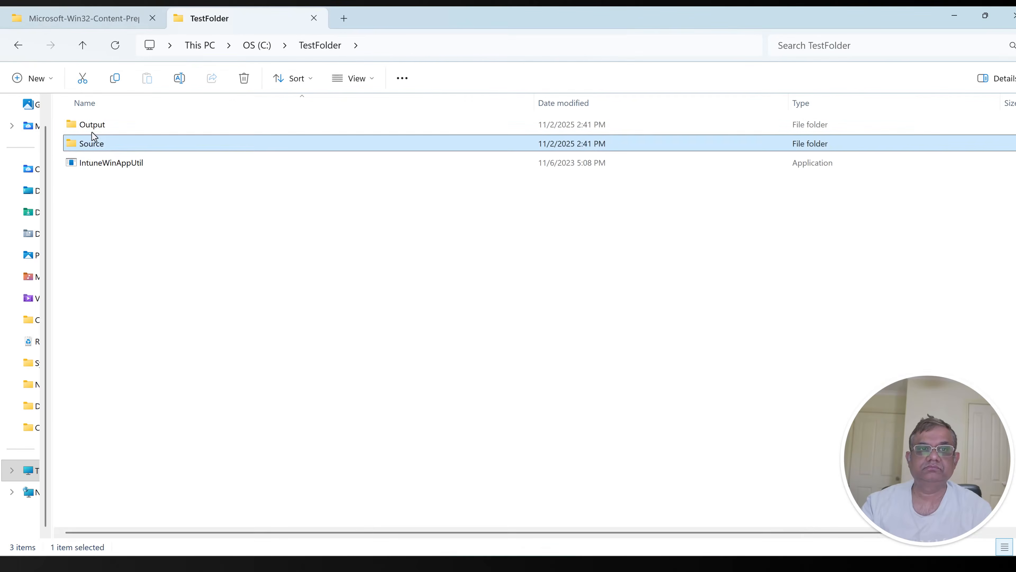
double_click(93, 124)
key(alt+d)
key(ctrl+c)
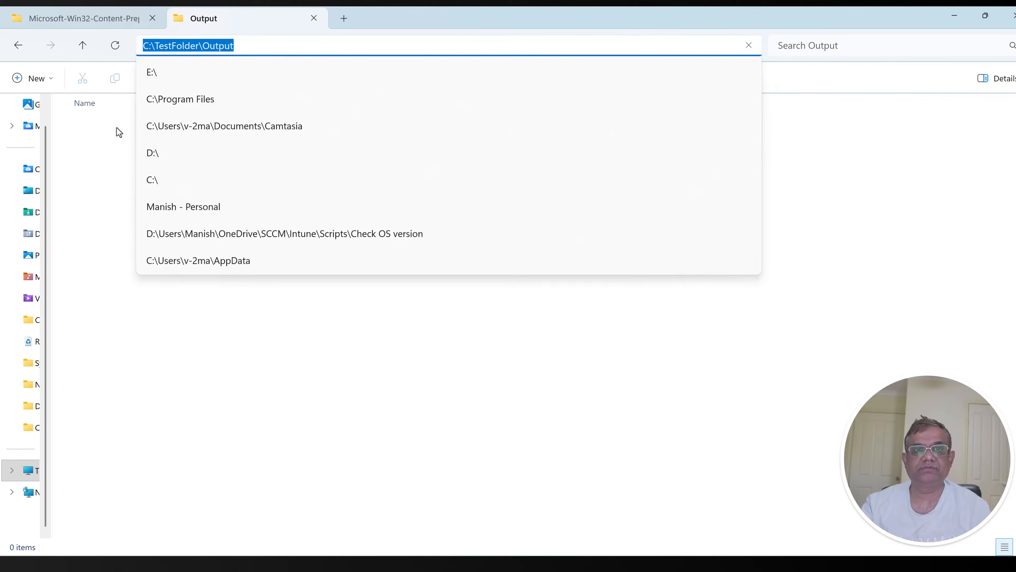
key(alt+Tab)
key(ctrl+v)
key(Return)
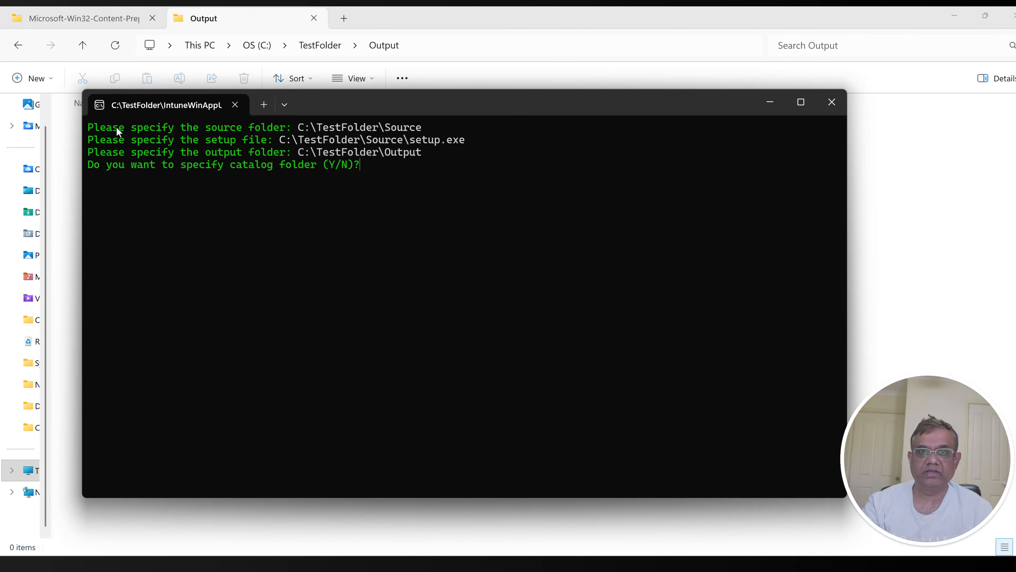
text(N)
key(Return)
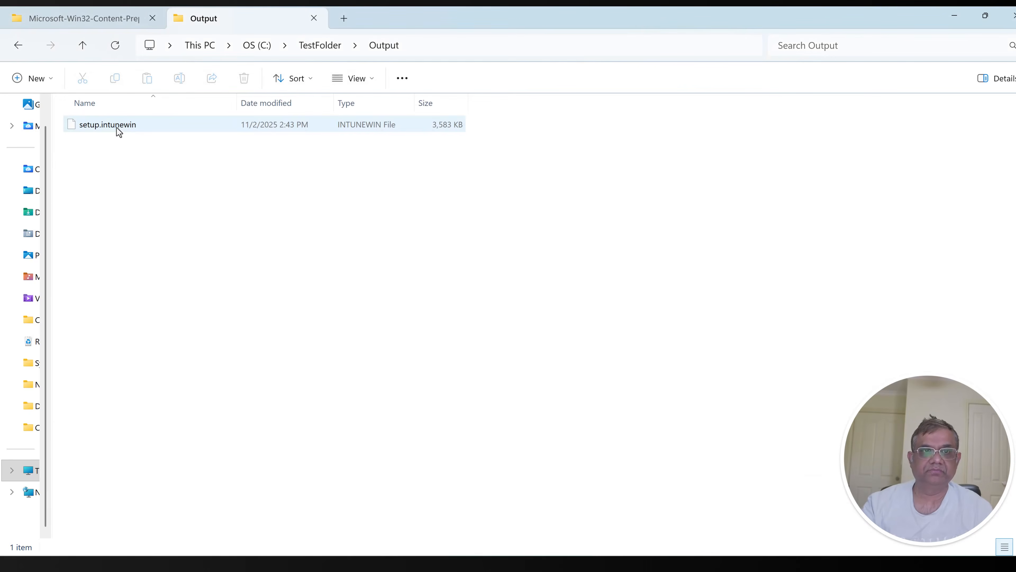
Step: Rename setup.intunewin in the Output folder to M365Apps.intunewin
click(106, 127)
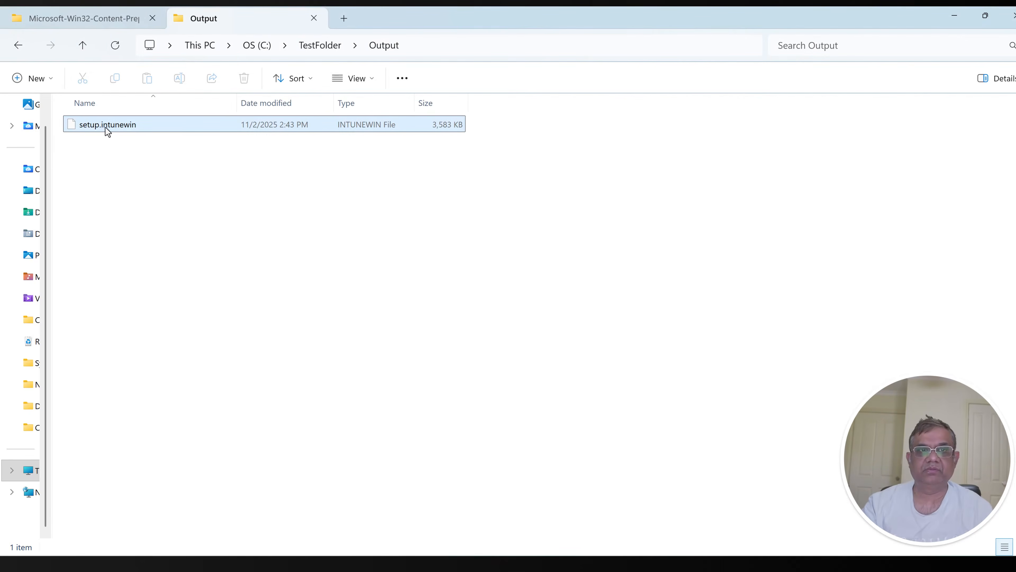
click(123, 127)
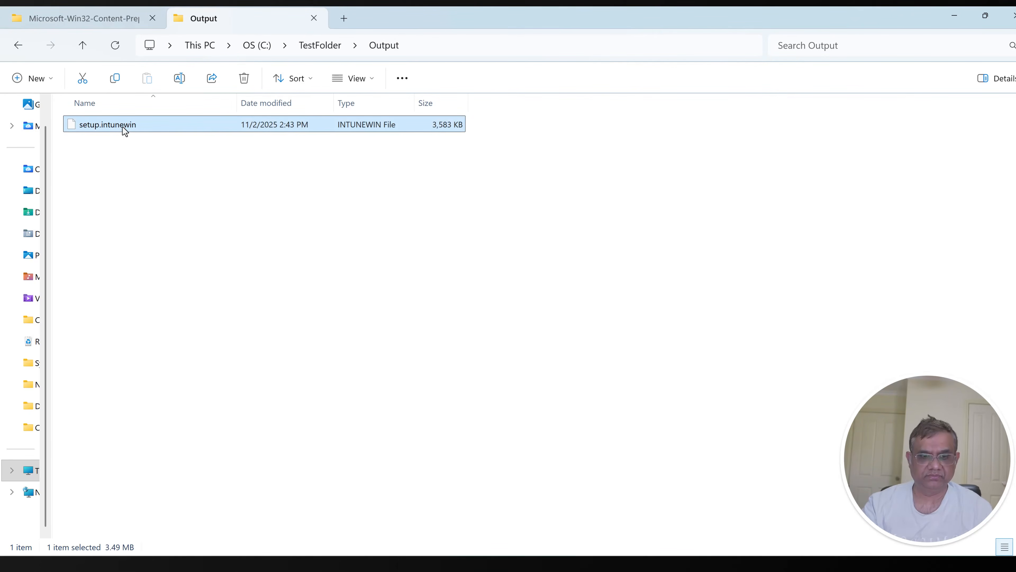
click(123, 127)
text(M3)
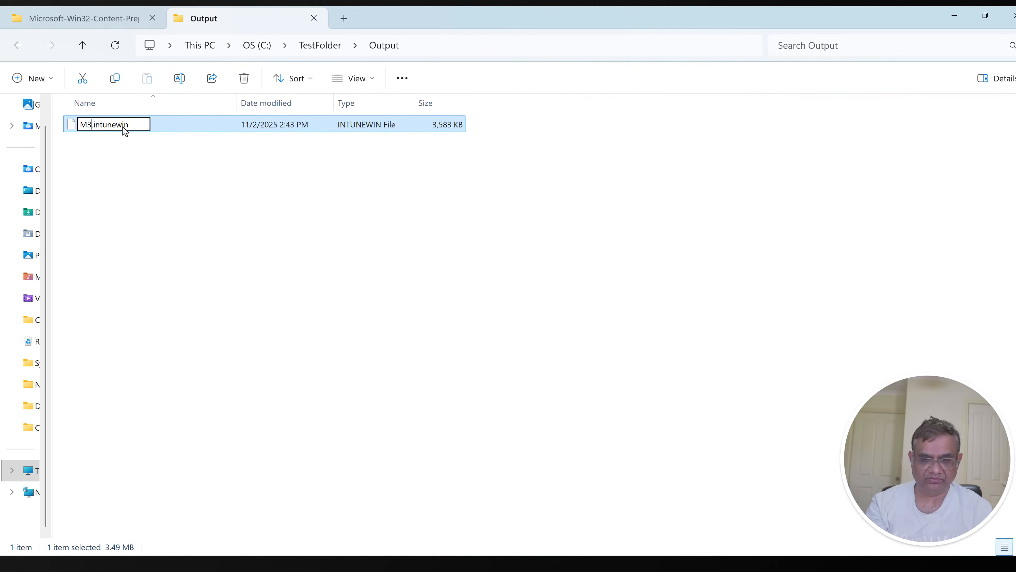
text(65)
text(Apps)
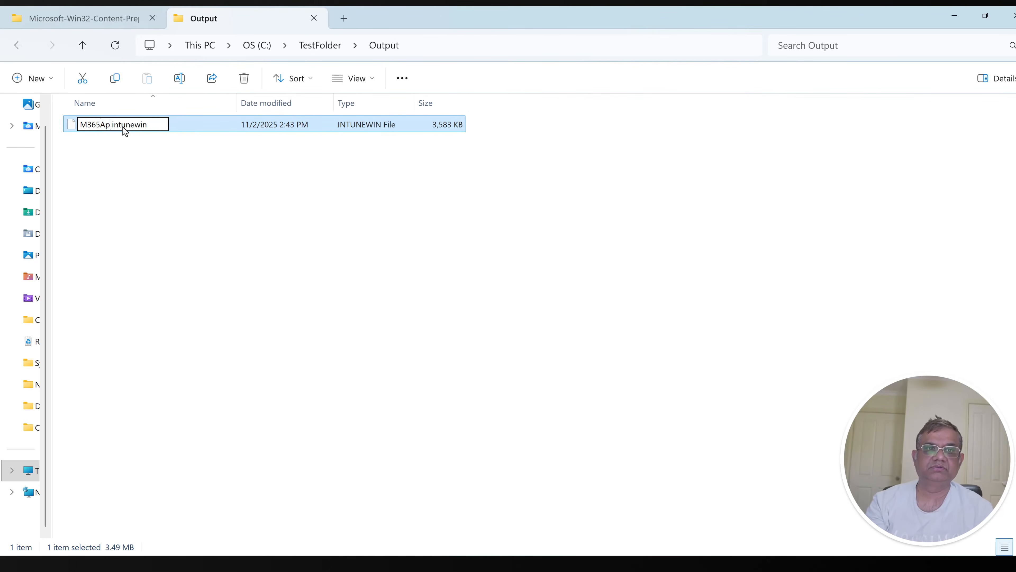
key(Return)
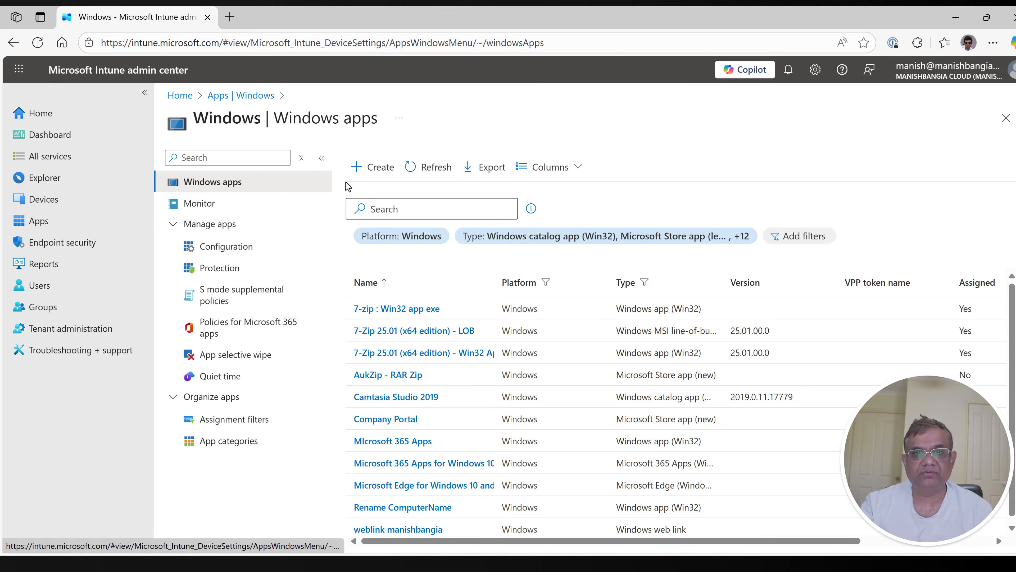
Step: Start creating a new app of type Windows app (Win32) from the Windows apps list
click(366, 174)
click(710, 164)
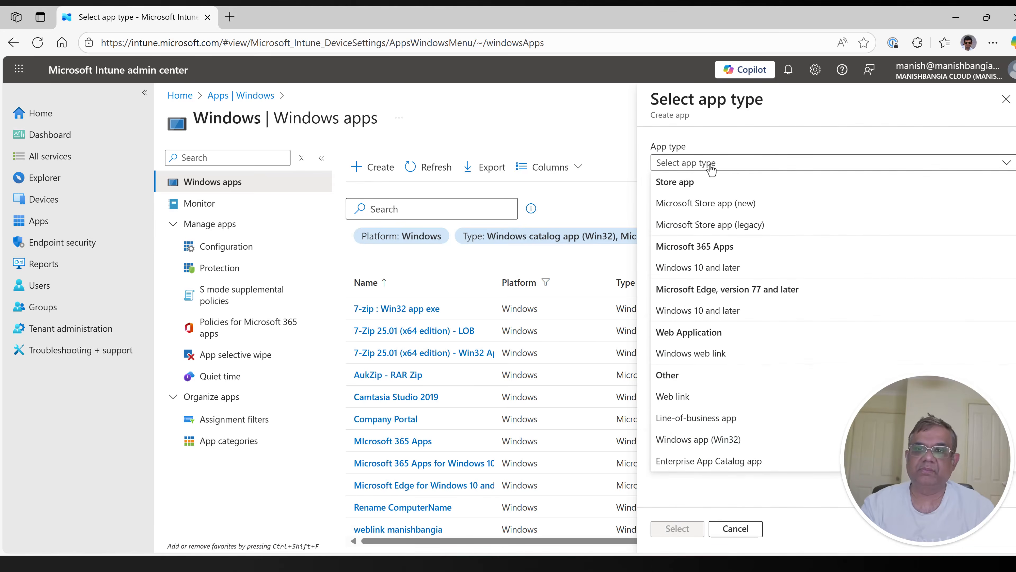
click(687, 439)
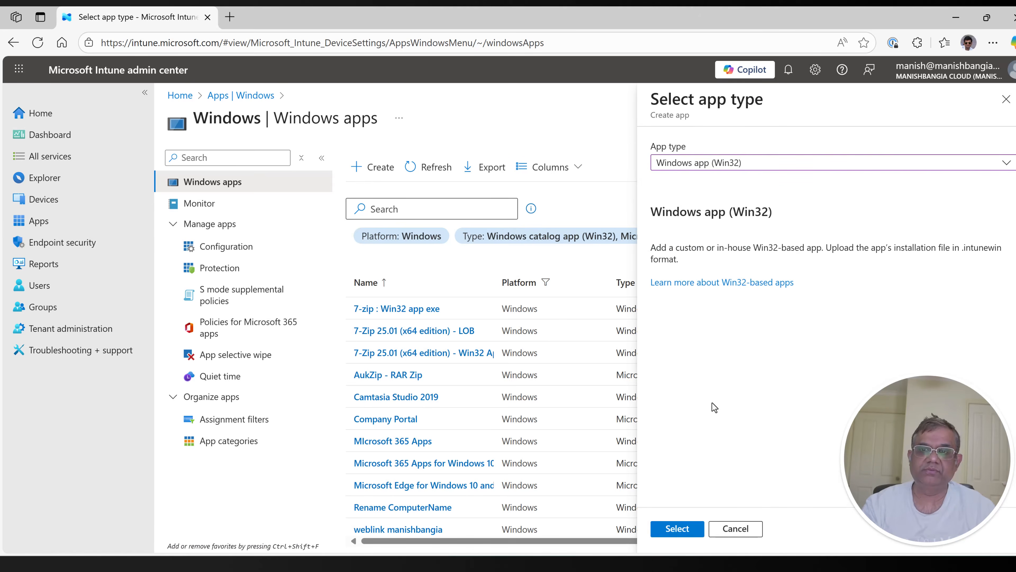
click(676, 535)
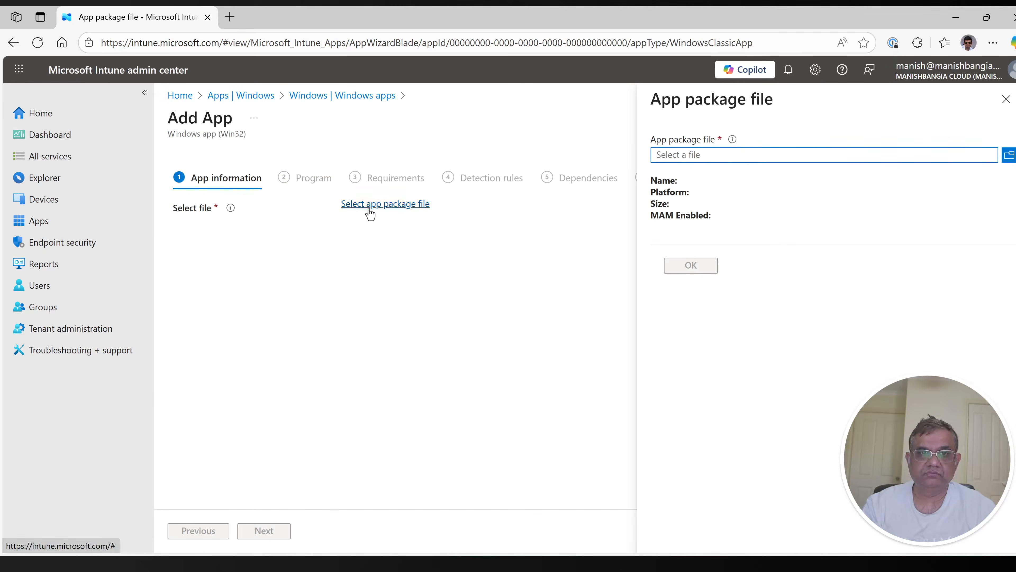
Step: Load M365Apps.intunewin from C:\TestFolder\Output as the app package file, copying the folder path from File Explorer
click(740, 158)
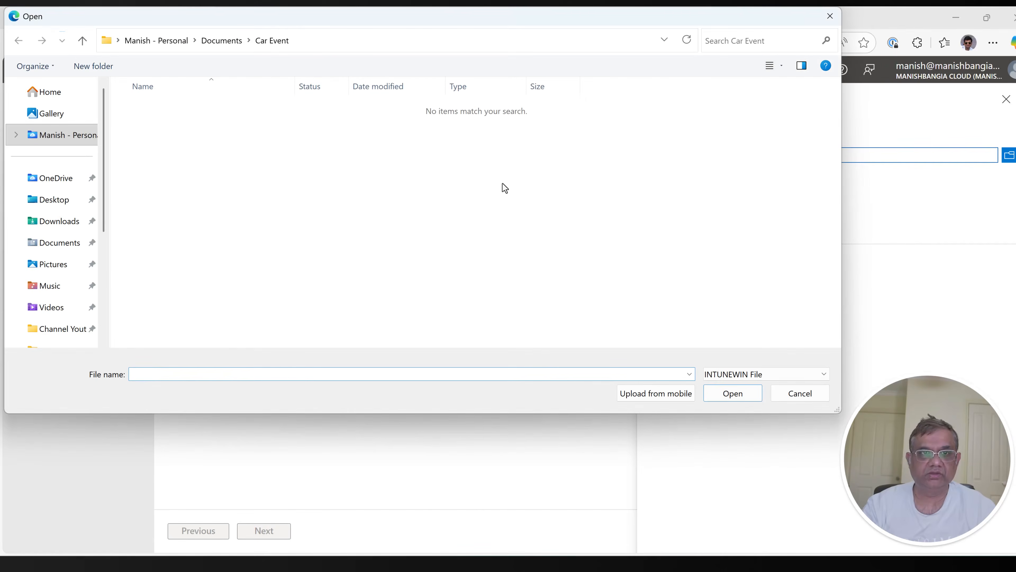
key(alt+Tab)
key(alt+Tab)
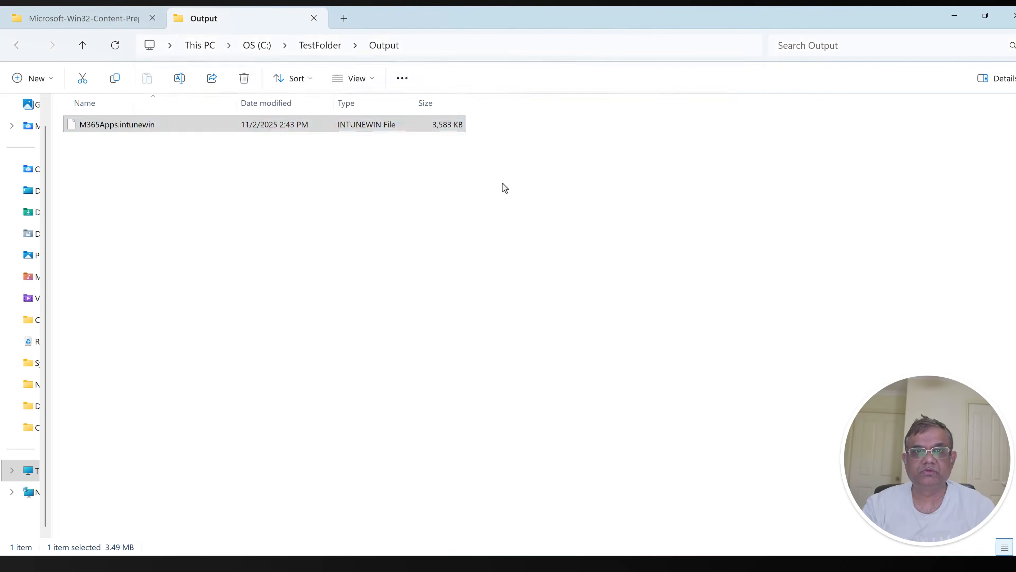
key(alt+d)
key(ctrl+c)
key(alt+Tab)
key(ctrl+v)
key(Return)
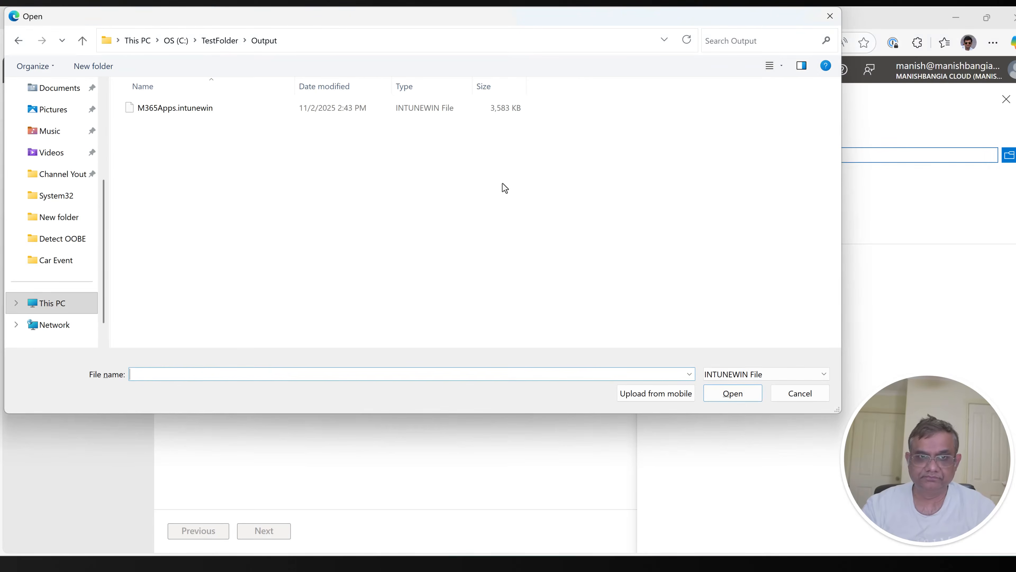
double_click(179, 107)
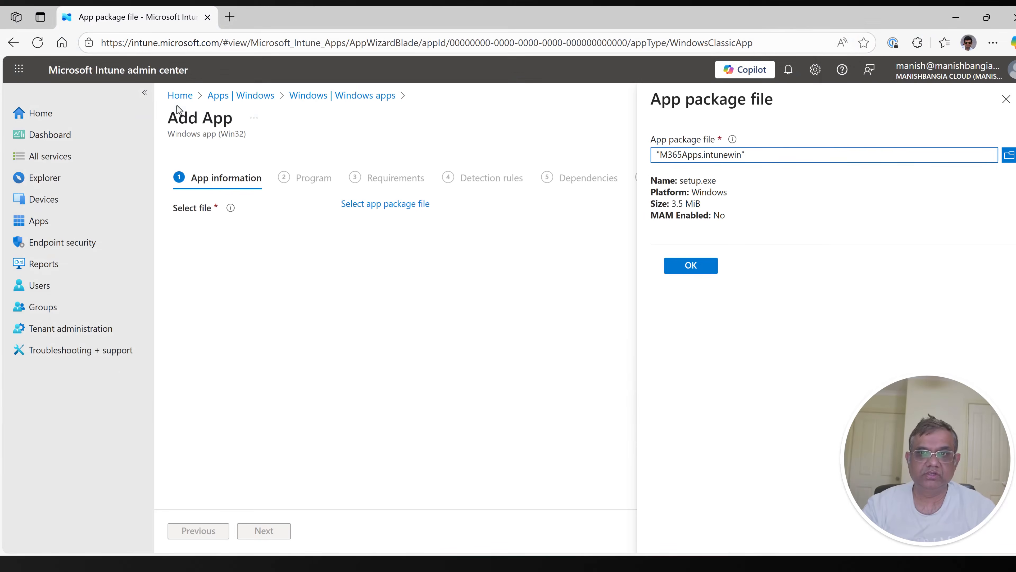
click(688, 266)
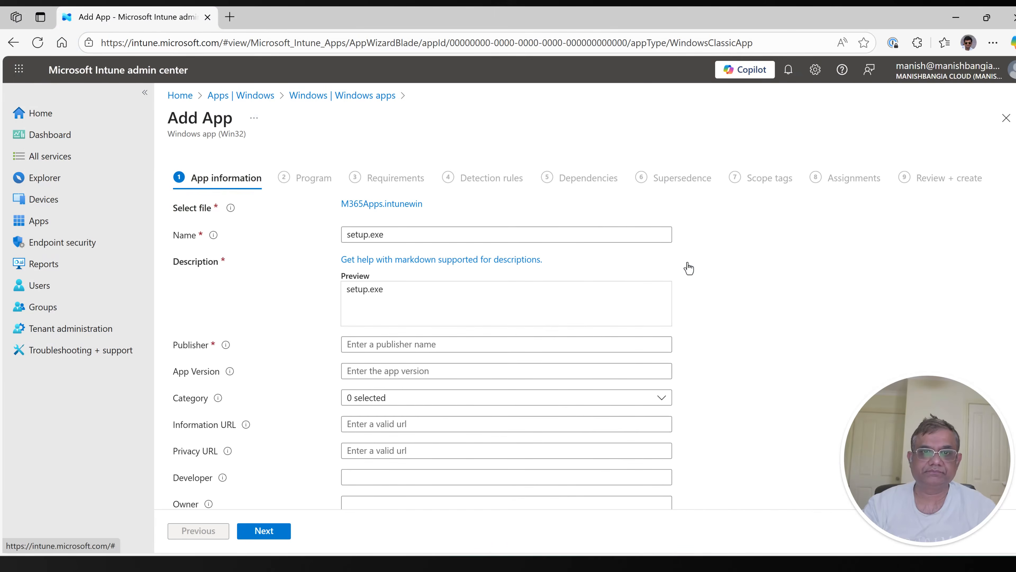
Step: Name the app "Microsoft 365 Apps - New"
triple_click(405, 233)
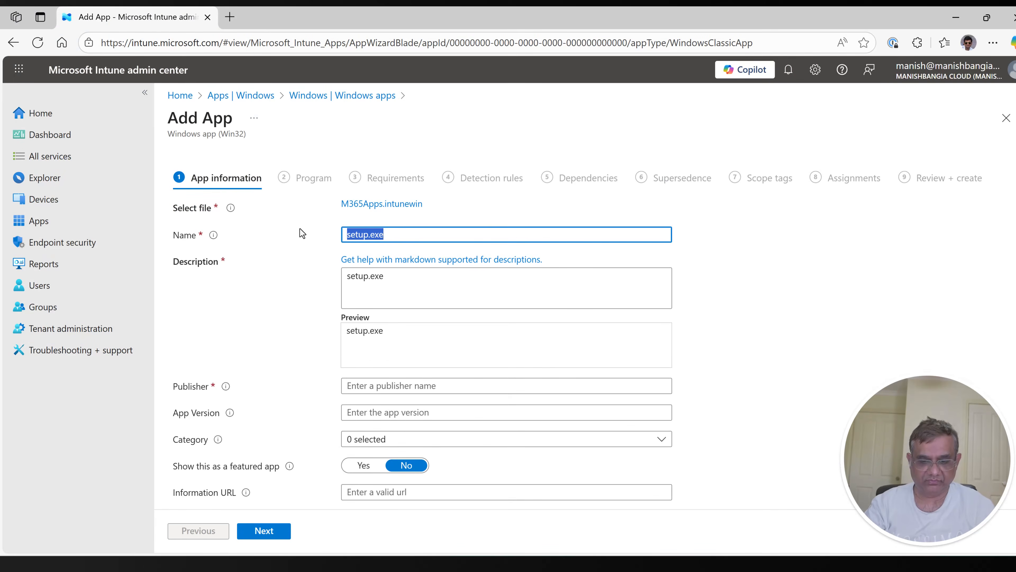
text(Microsoft 365)
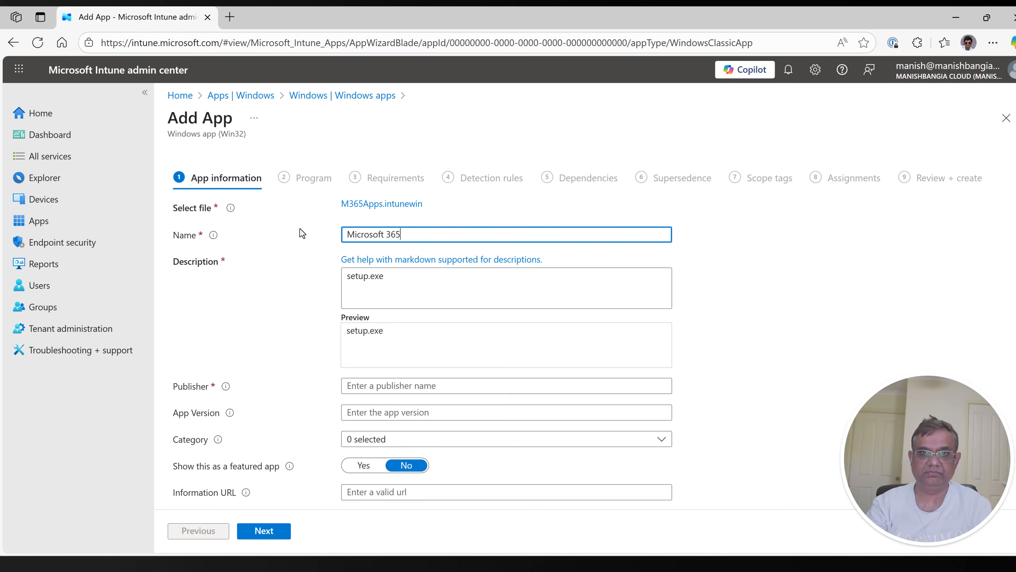
text( Apps - N)
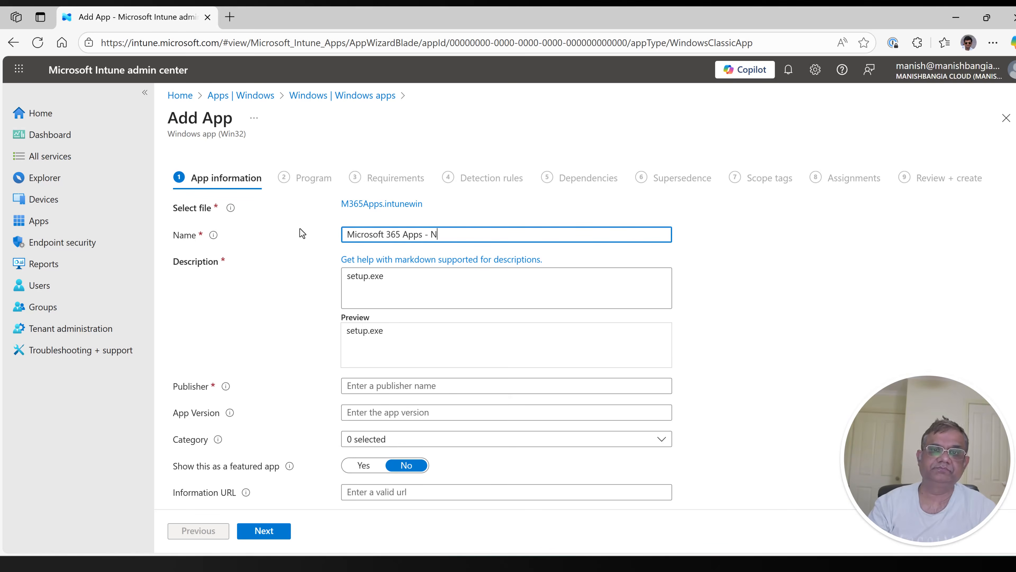
text(ew)
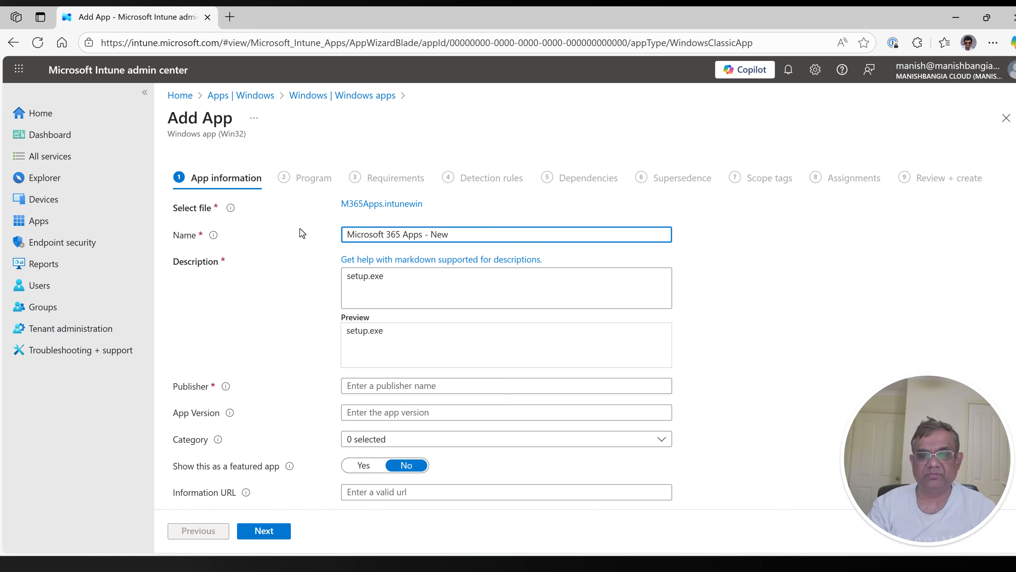
key(Tab)
key(Tab)
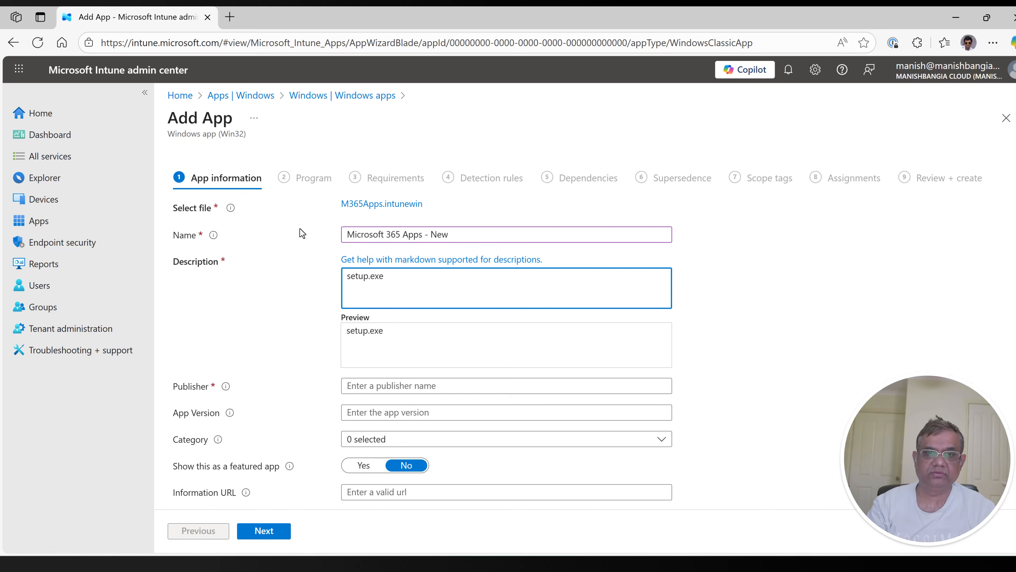
Step: Set the publisher to Microsoft and the app version to 16.0.18526.20634, and continue to the Program settings
click(432, 380)
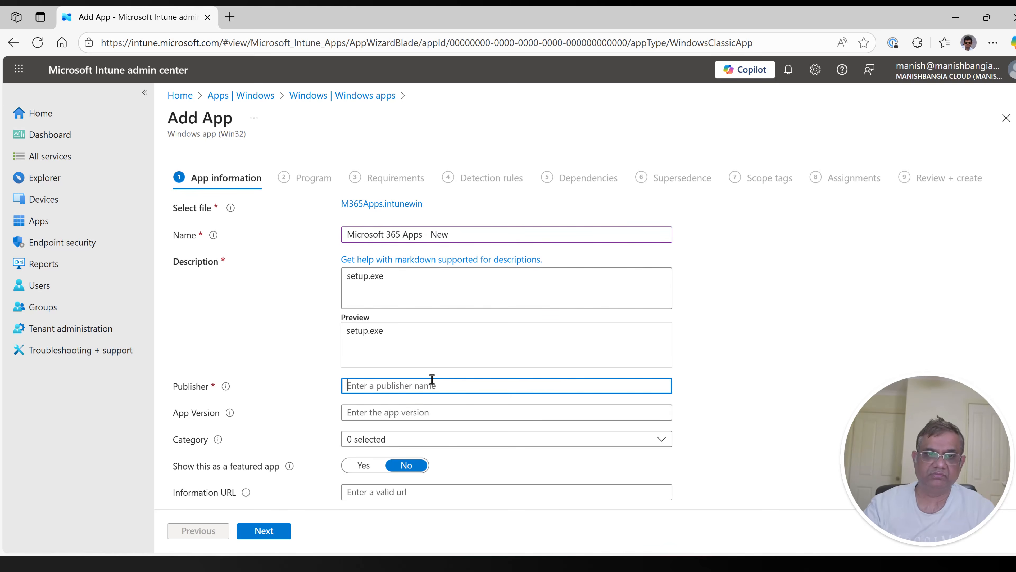
text(Microsoft)
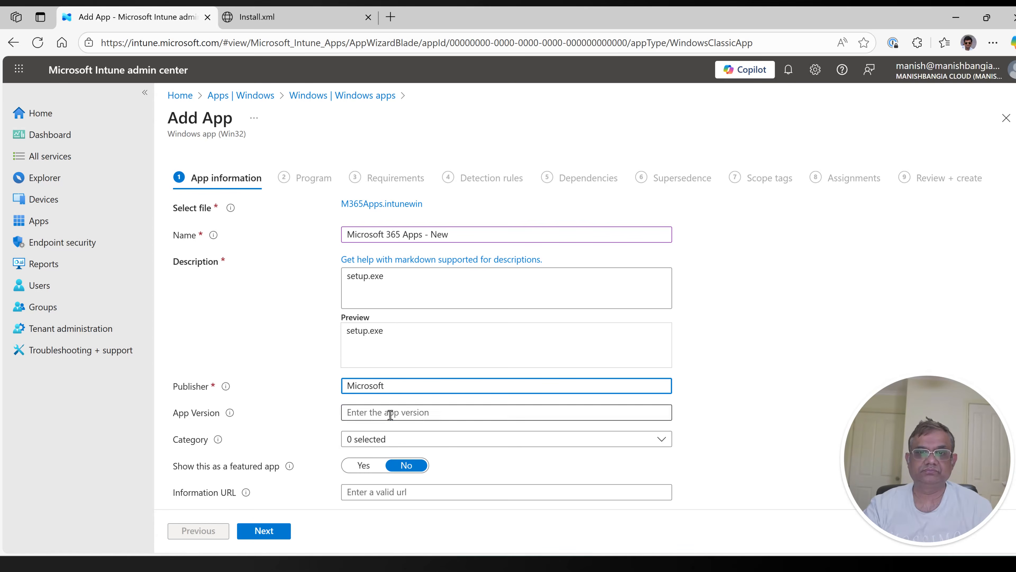
click(388, 412)
key(ctrl+v)
scroll(743, 422, down, 4)
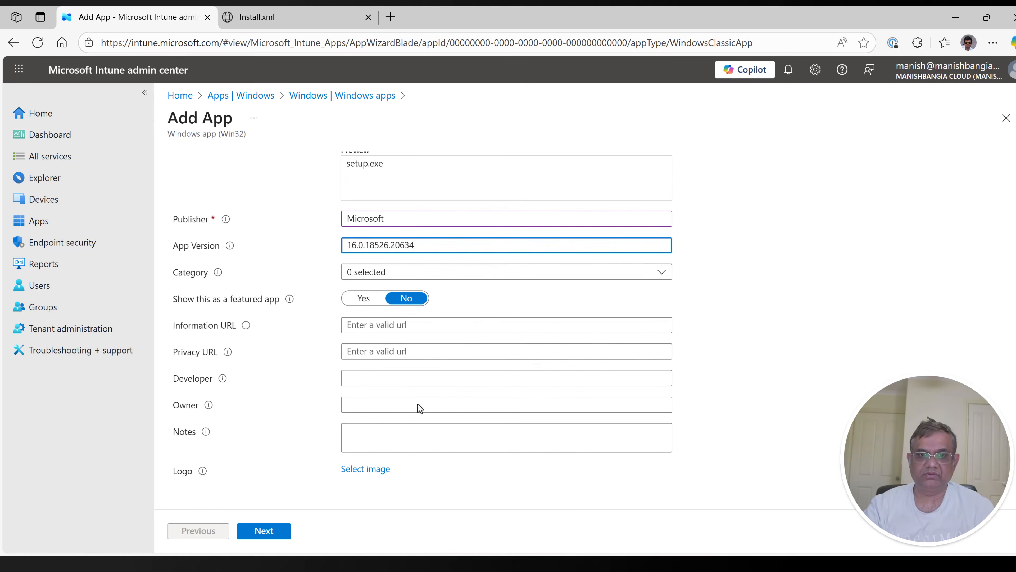
click(274, 534)
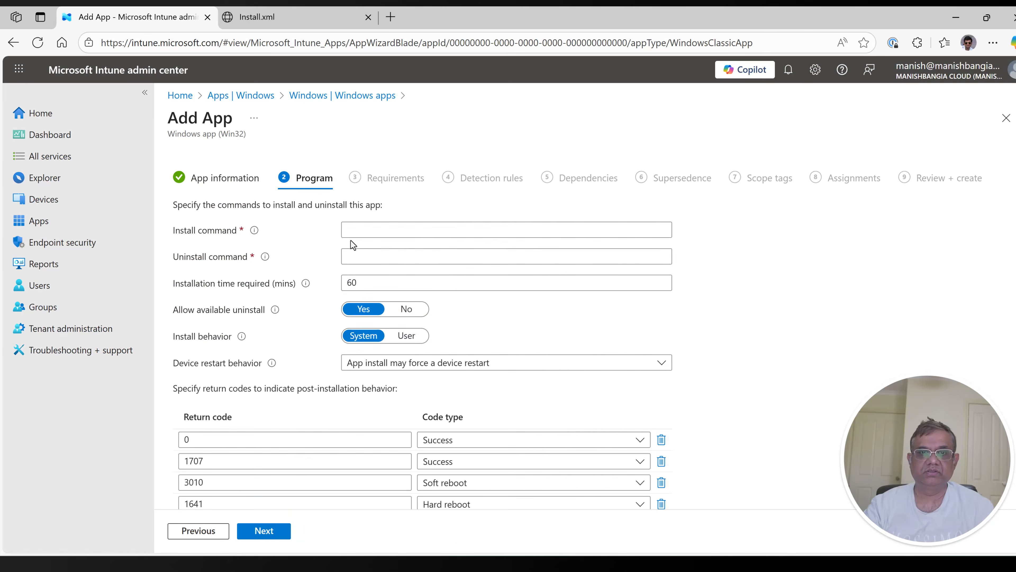
Step: Set the install command to "Setup.exe /configure Install.xml" and the uninstall command to "Setup.exe /configure Uninstall.xml", and continue to the Requirements
click(357, 232)
key(ctrl+v)
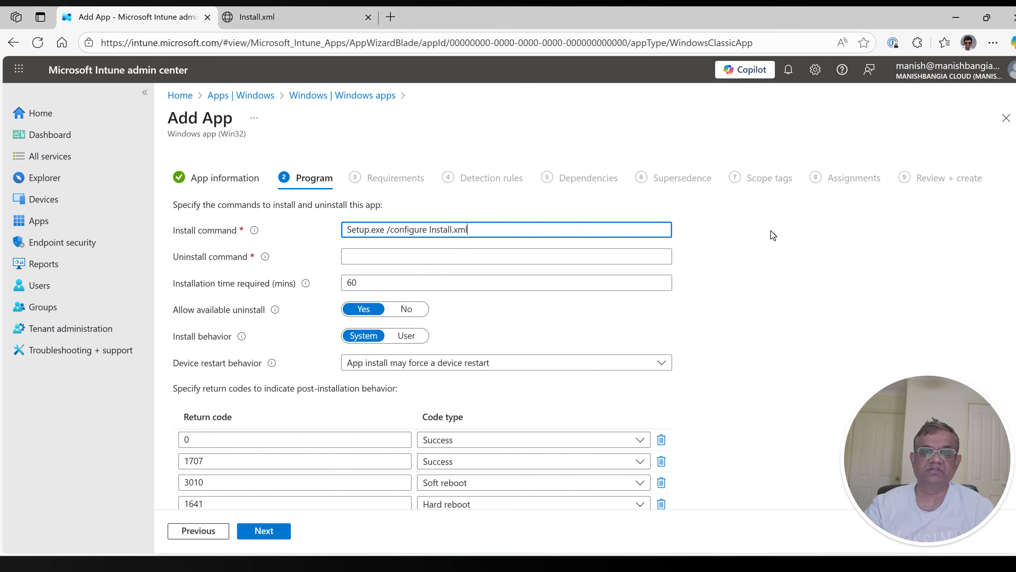
click(611, 255)
key(ctrl+v)
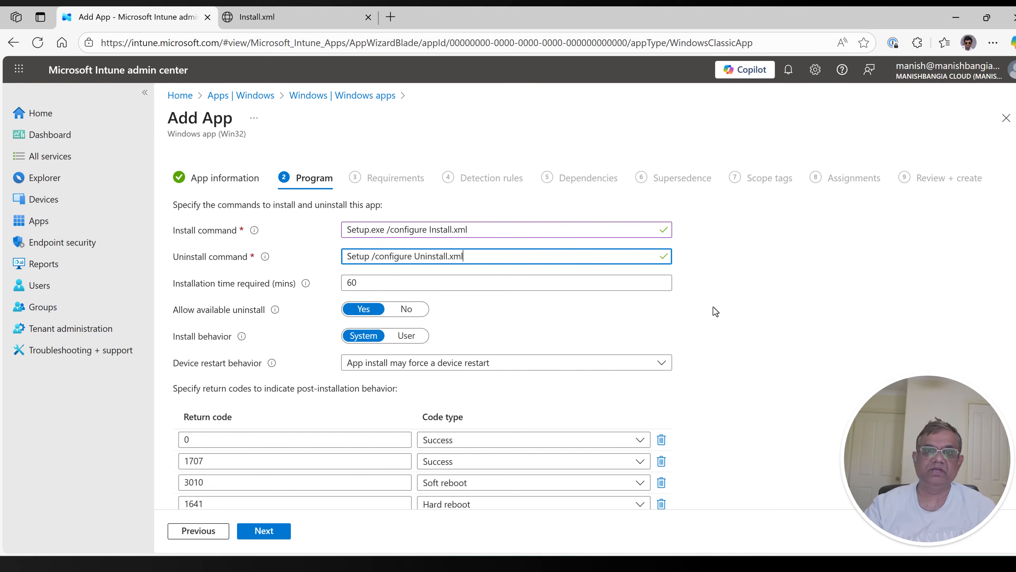
text(.exe)
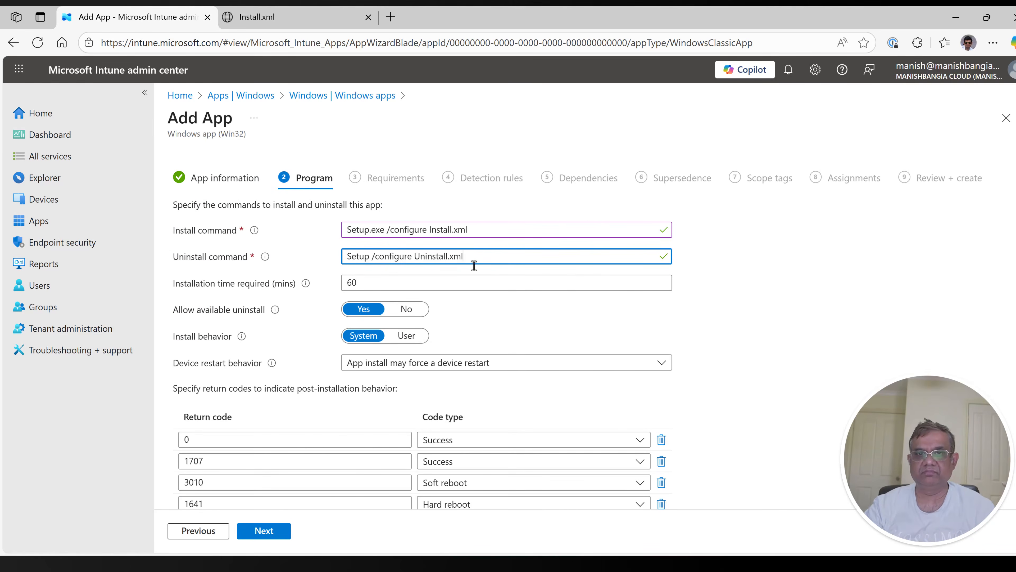
scroll(688, 306, down, 2)
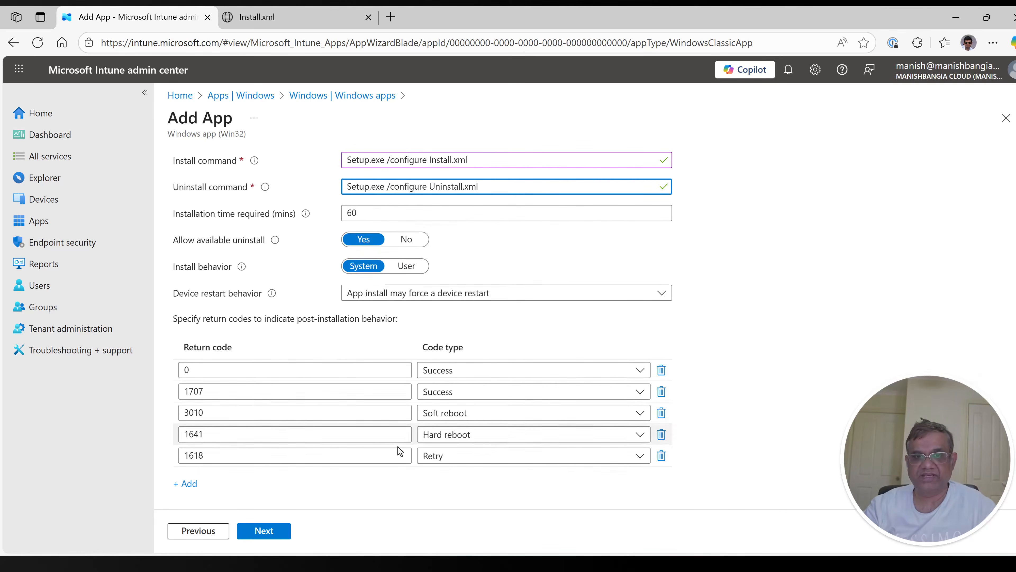
click(276, 535)
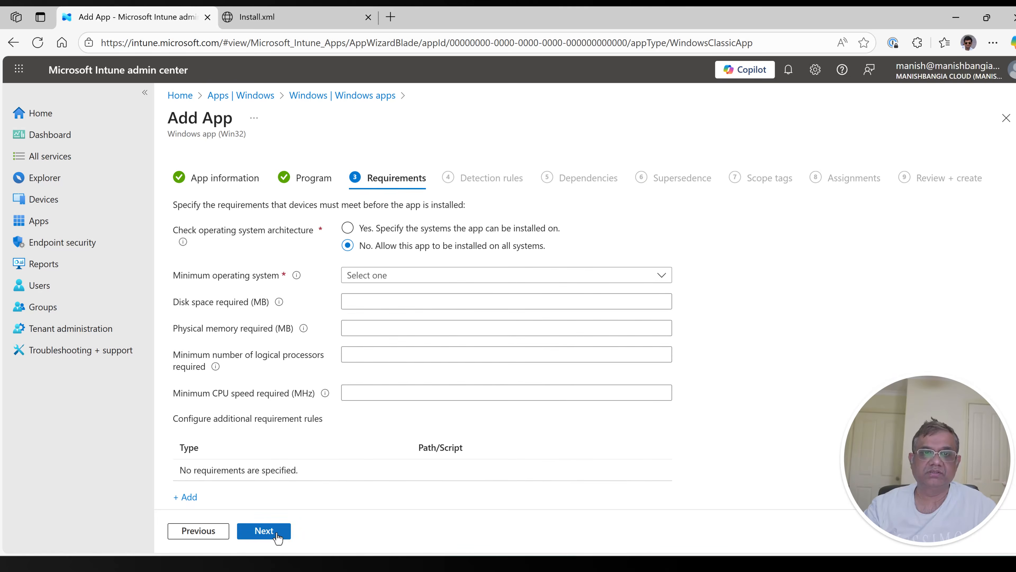
Step: Set the minimum operating system requirement to Windows 11 21H2
click(439, 276)
scroll(461, 399, down, 3)
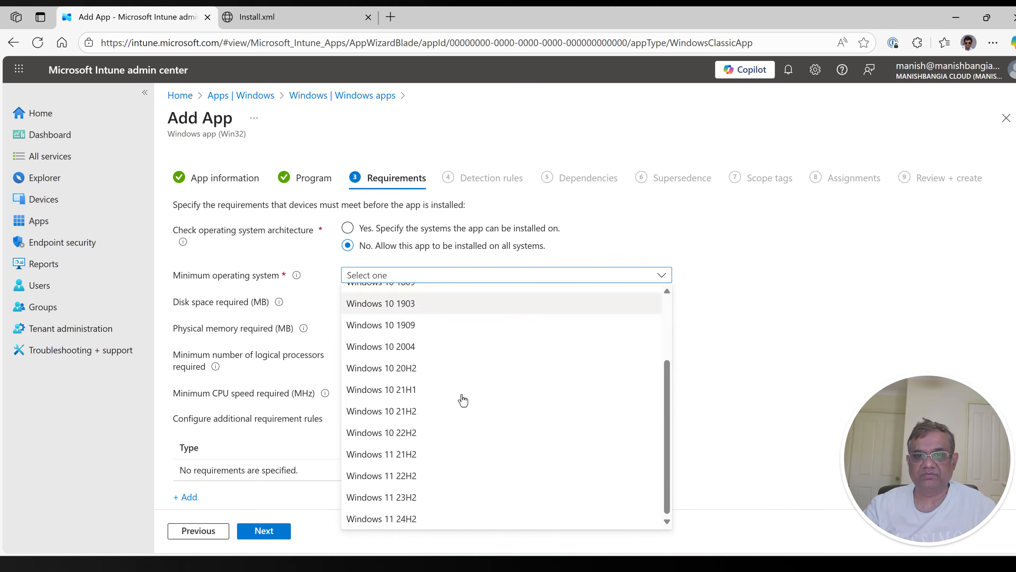
click(412, 460)
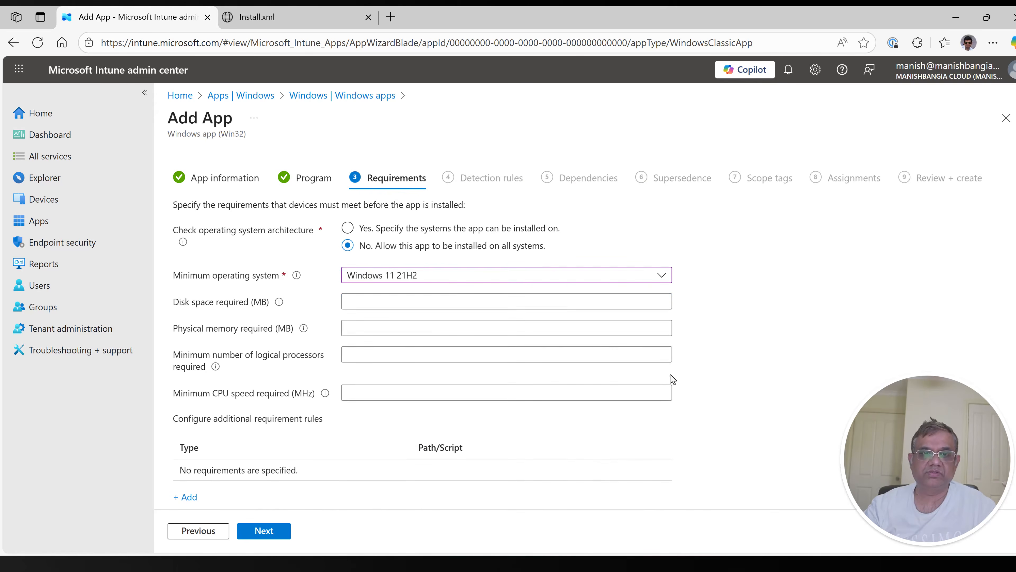
scroll(670, 376, down, 1)
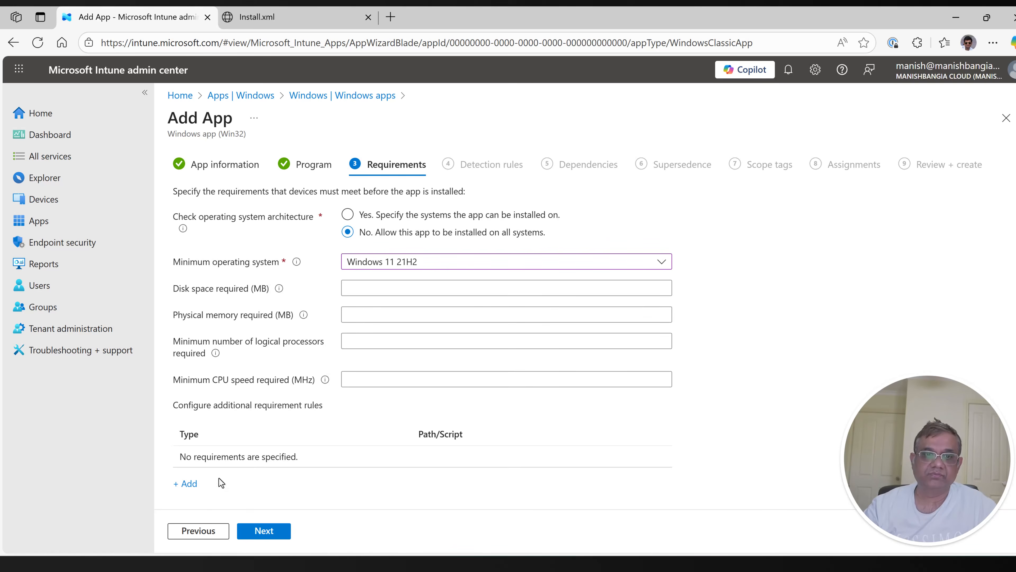
click(189, 491)
click(814, 172)
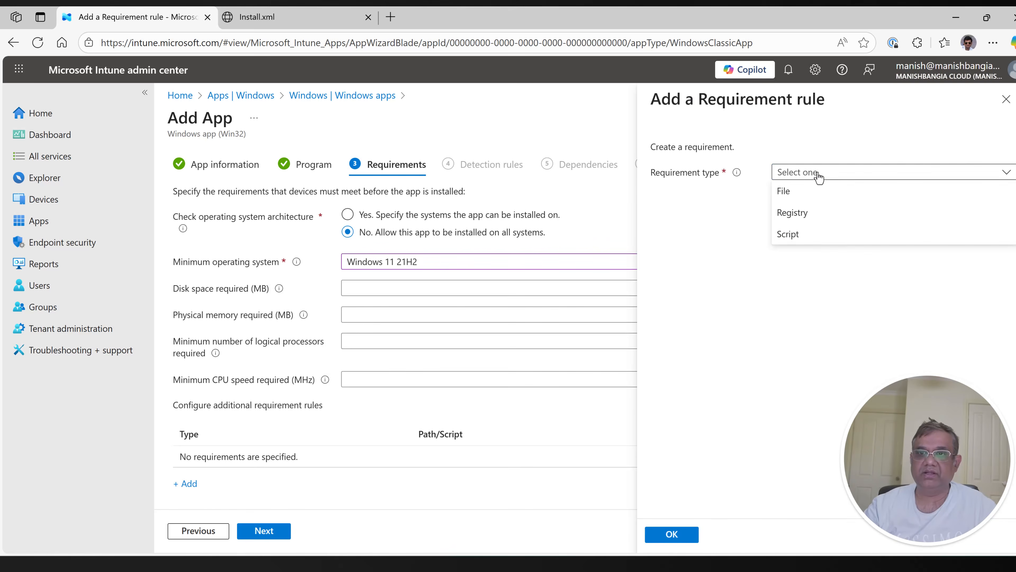
click(799, 234)
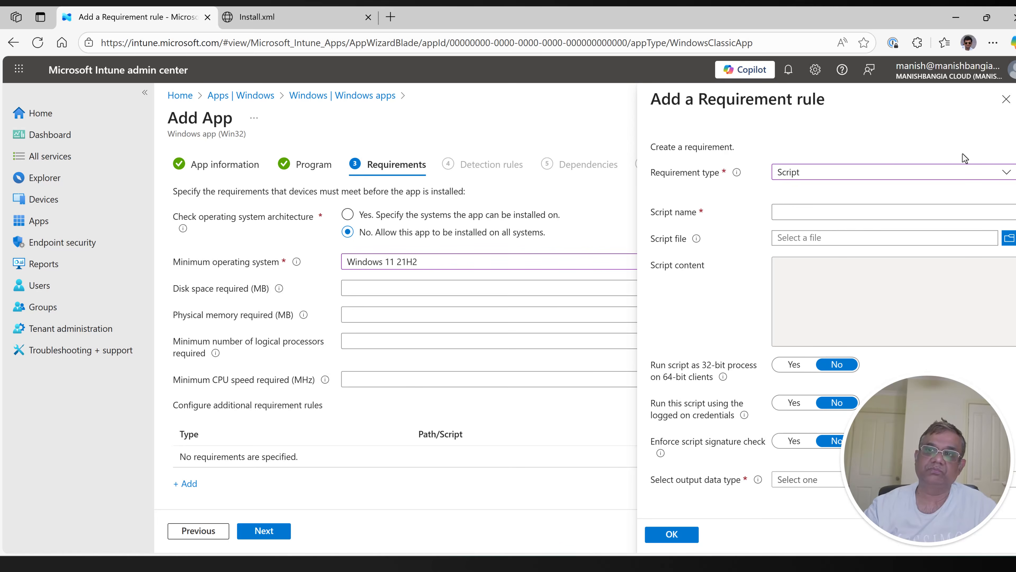
click(1006, 99)
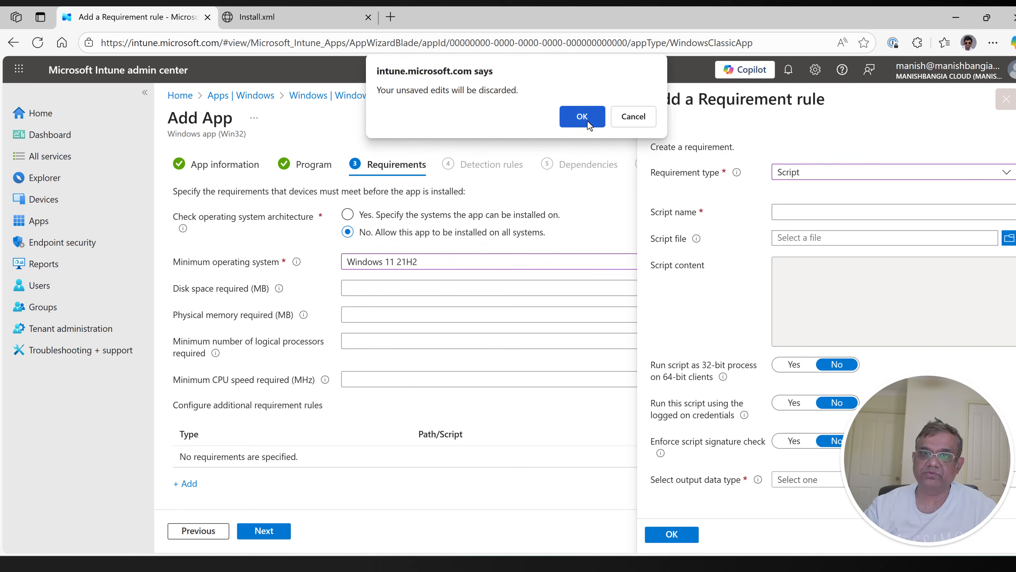
click(583, 117)
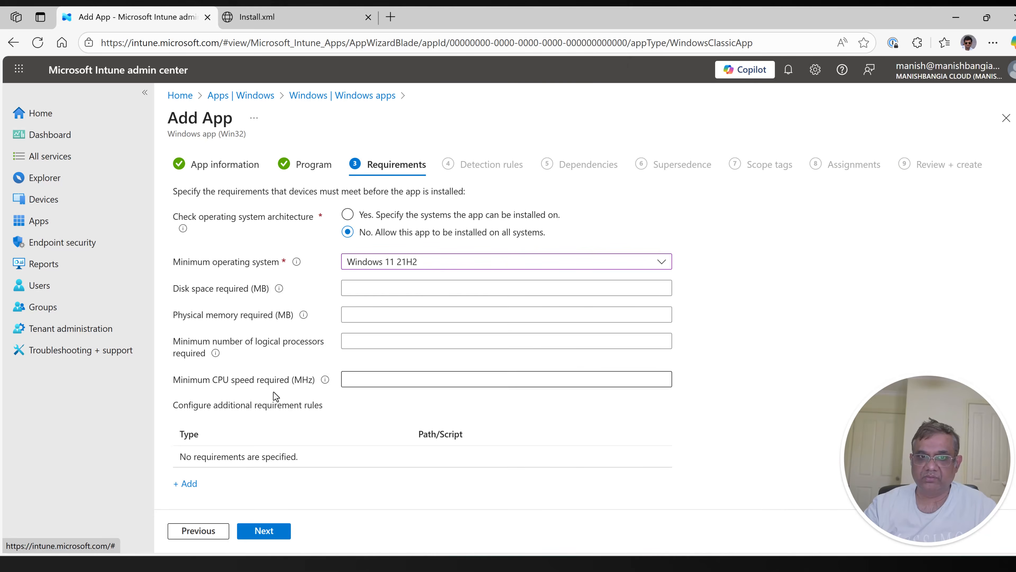
Step: Continue to the detection rules and set the rules format to "Manually configure detection rules"
click(268, 536)
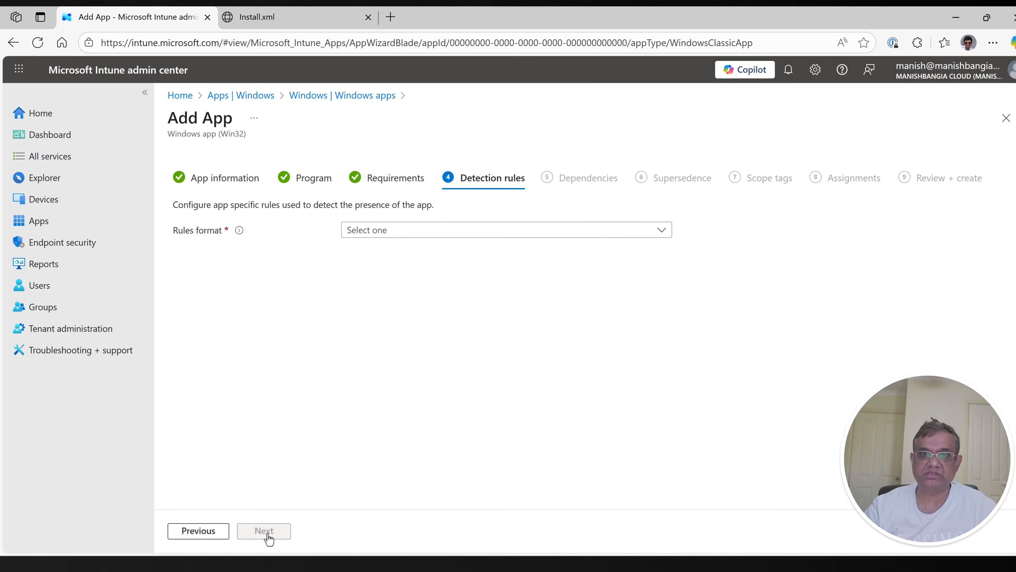
click(399, 234)
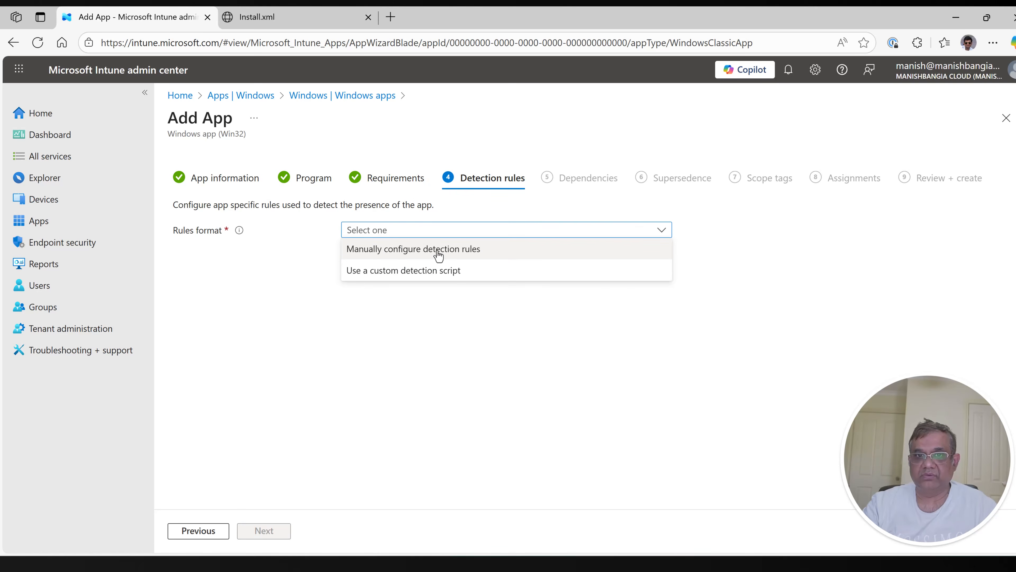
click(445, 254)
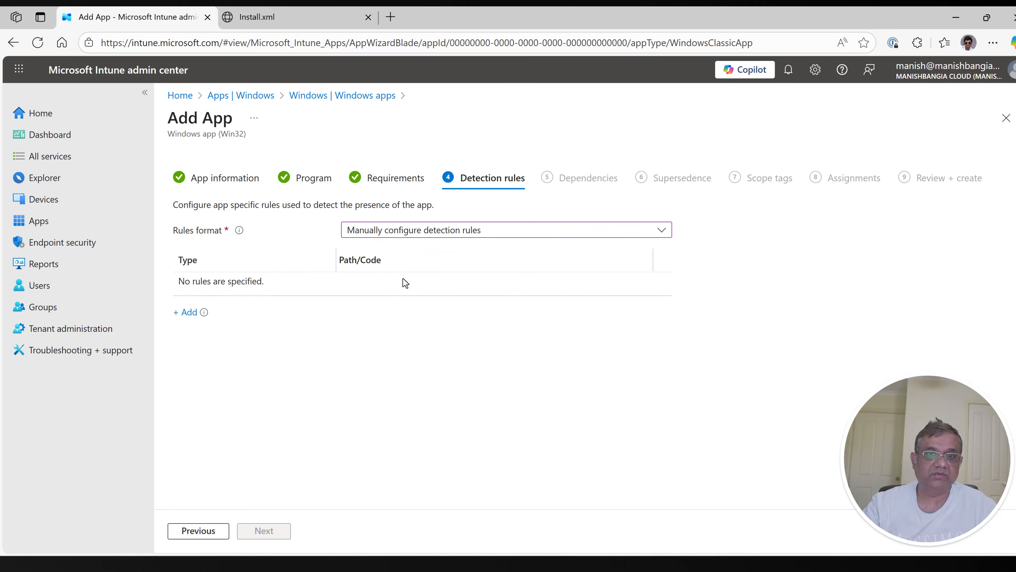
click(186, 312)
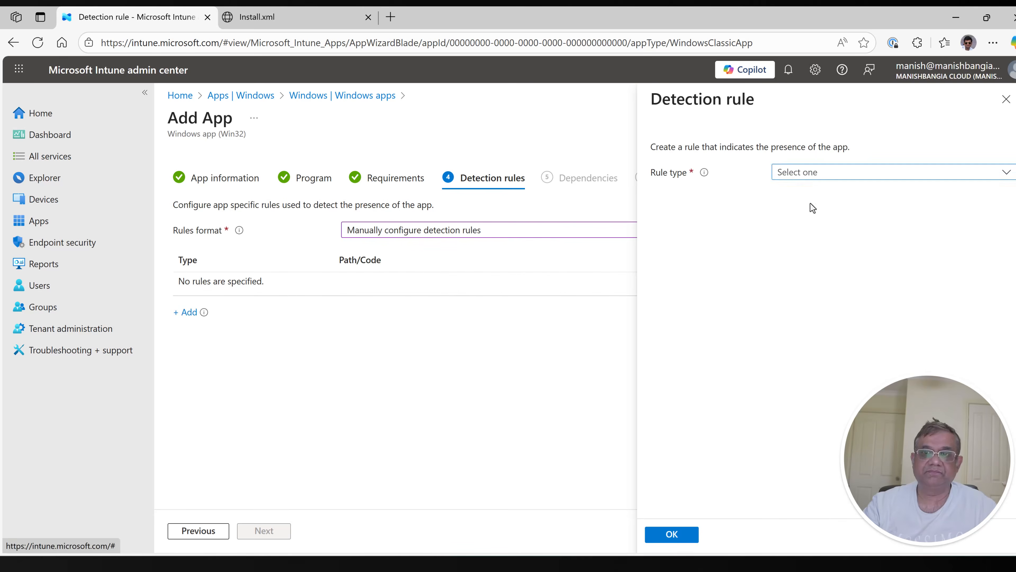
click(828, 180)
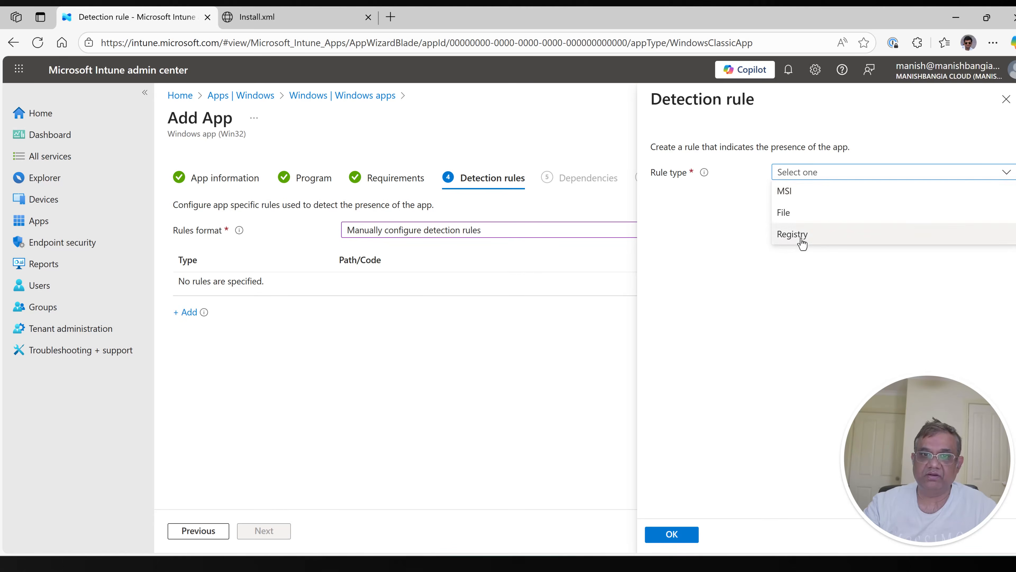
click(577, 342)
click(1006, 99)
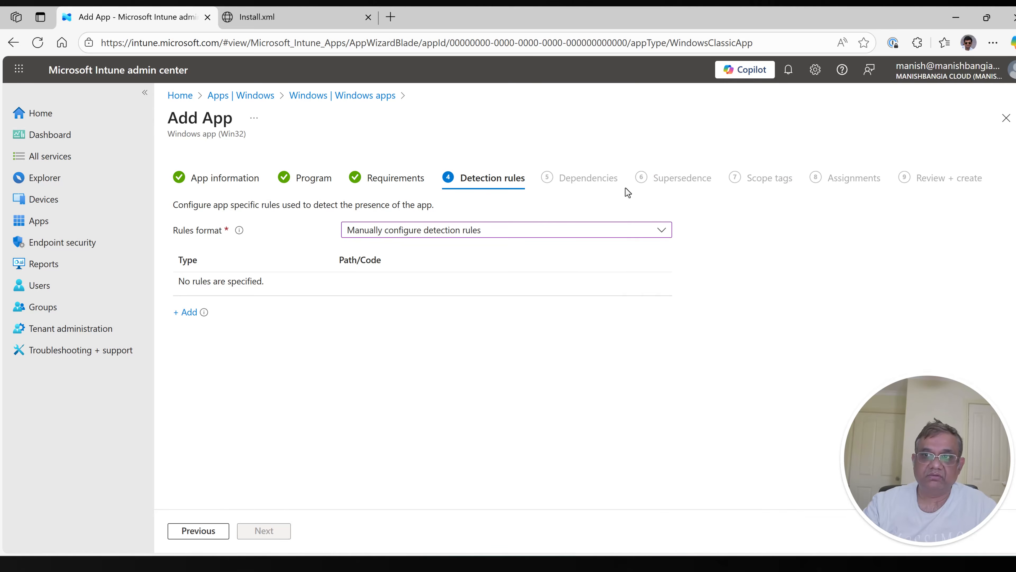
click(187, 316)
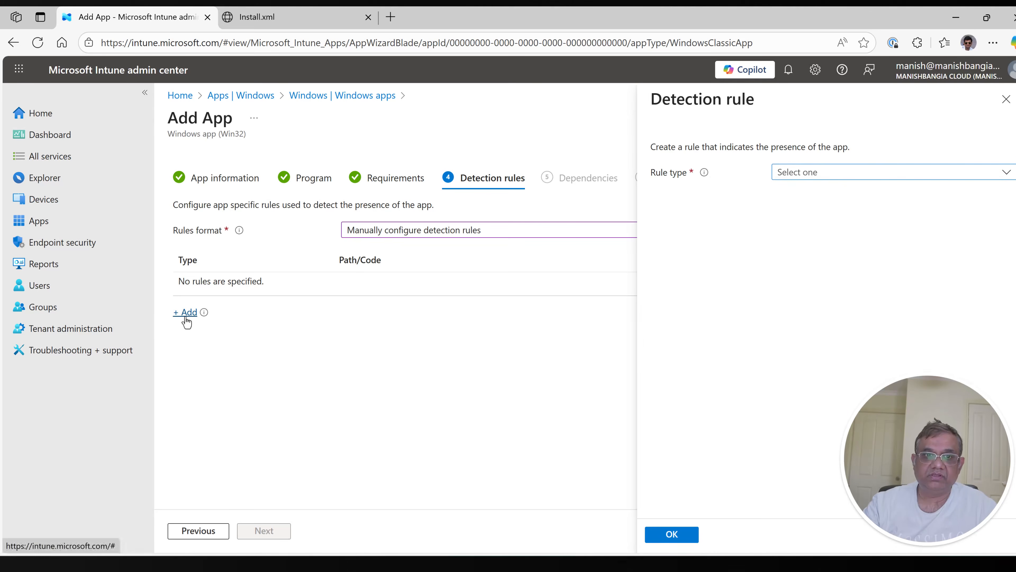
click(780, 171)
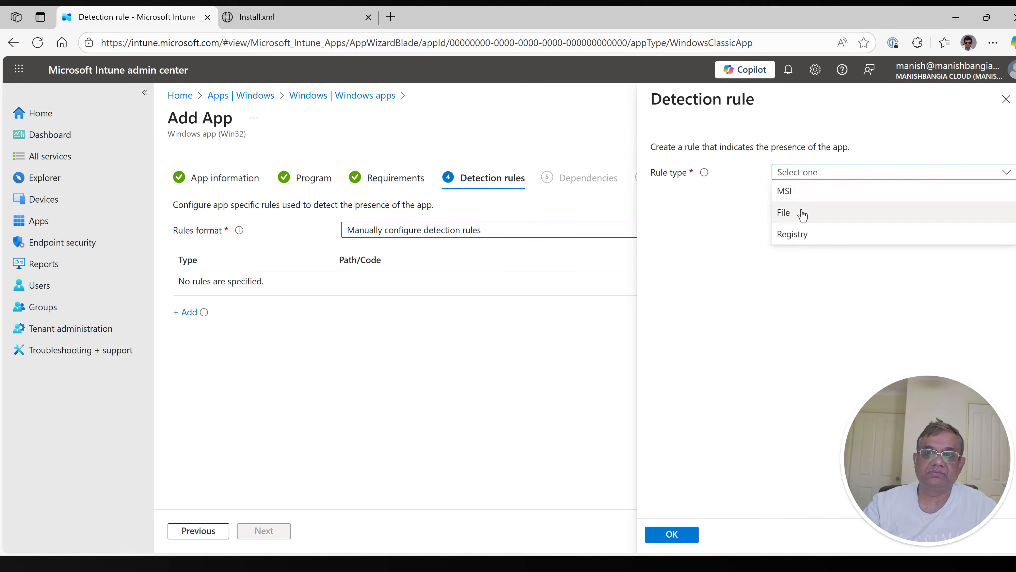
click(579, 318)
click(1006, 99)
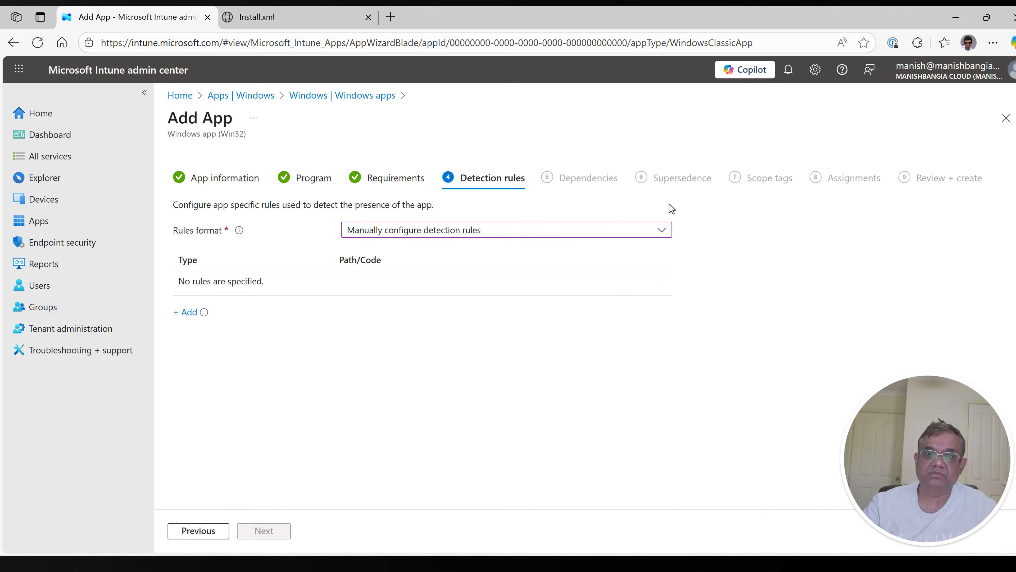
click(662, 234)
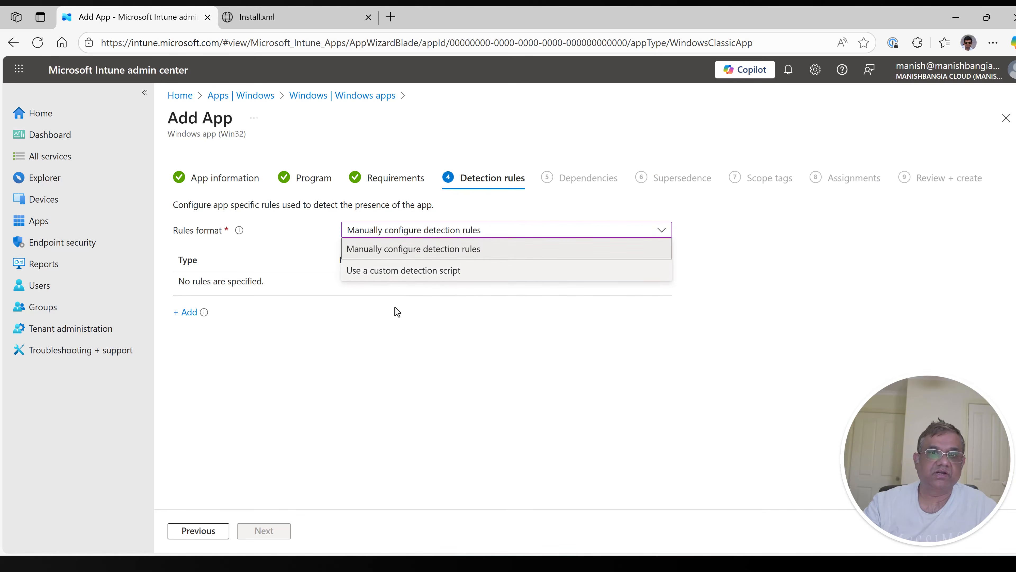
click(448, 252)
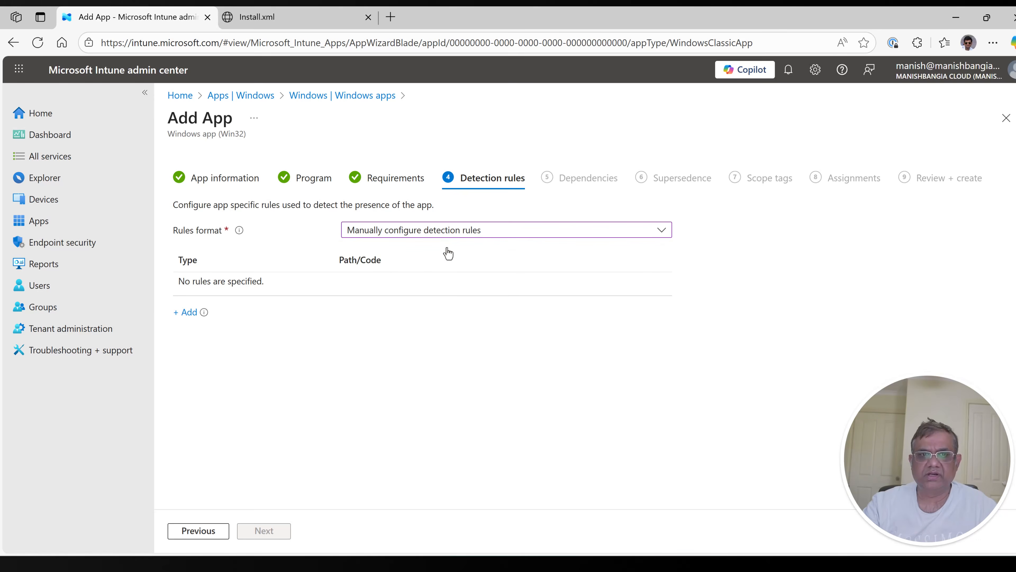
Step: Add a Registry detection rule with key path "HKEY_LOCAL_MACHINE\SOFTWARE\Microsoft\Windows\CurrentVersion\Uninstall\O365ProPlusRetail - en-us"
click(188, 314)
click(783, 176)
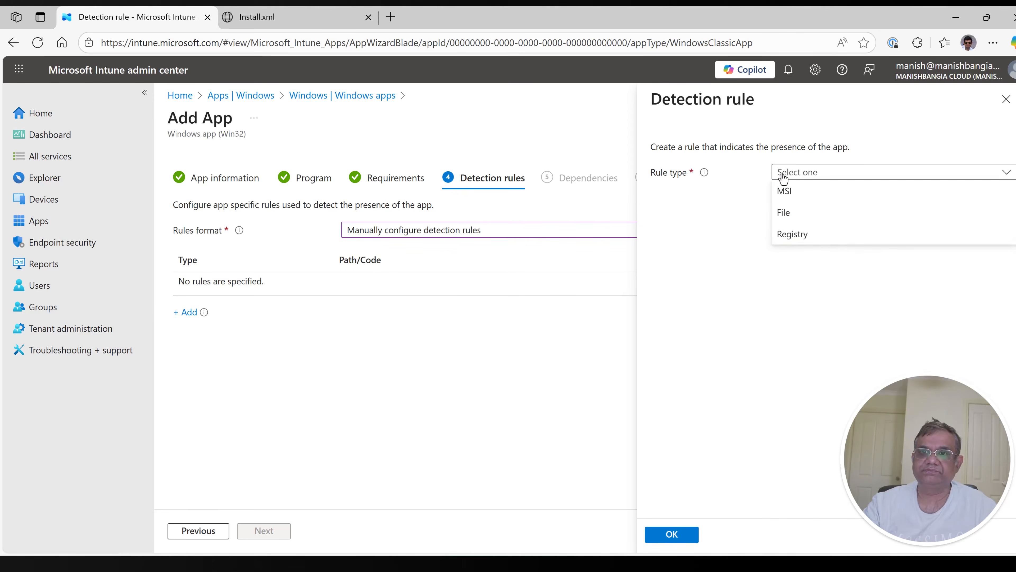
click(806, 235)
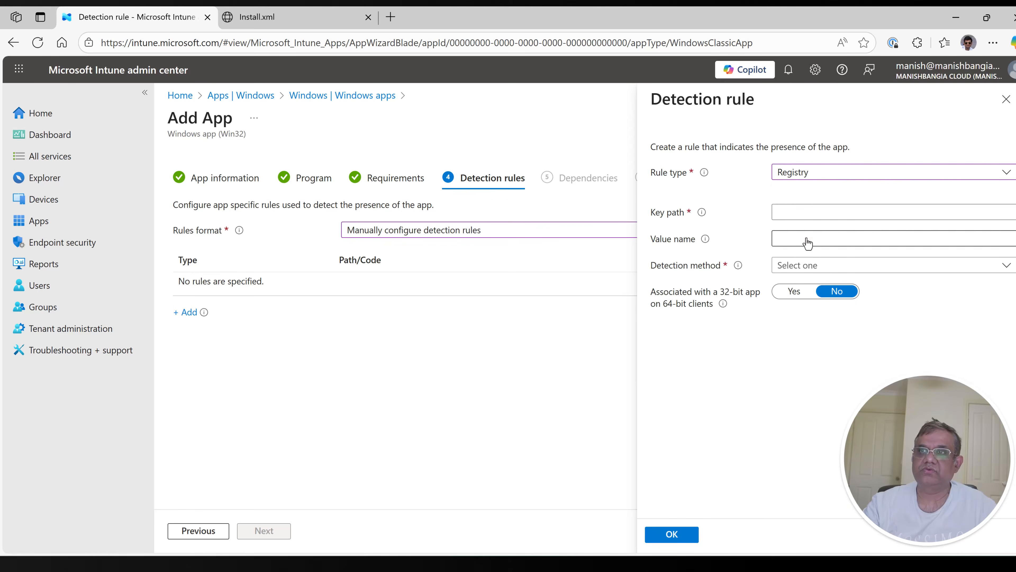
click(780, 212)
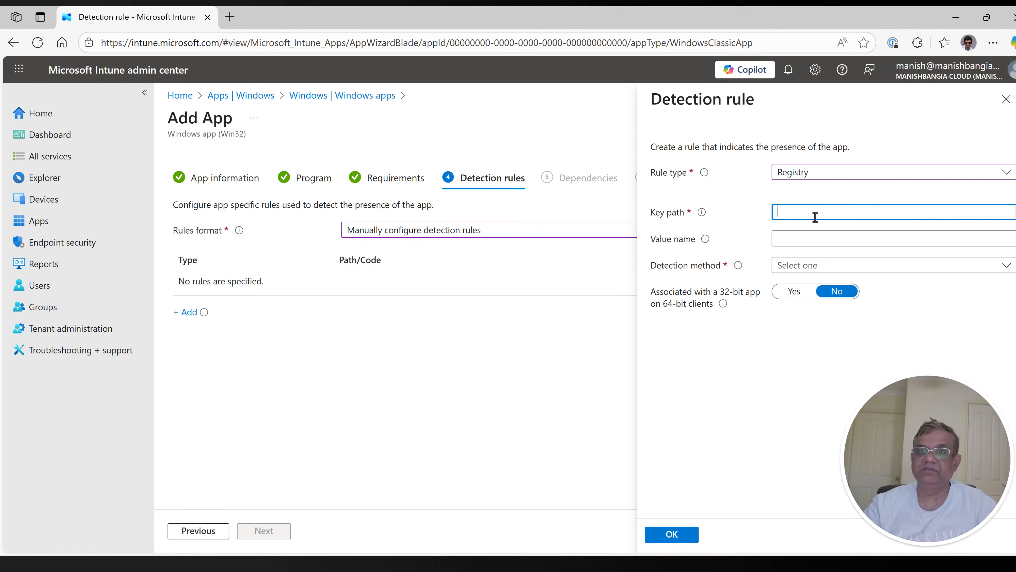
key(ctrl+v)
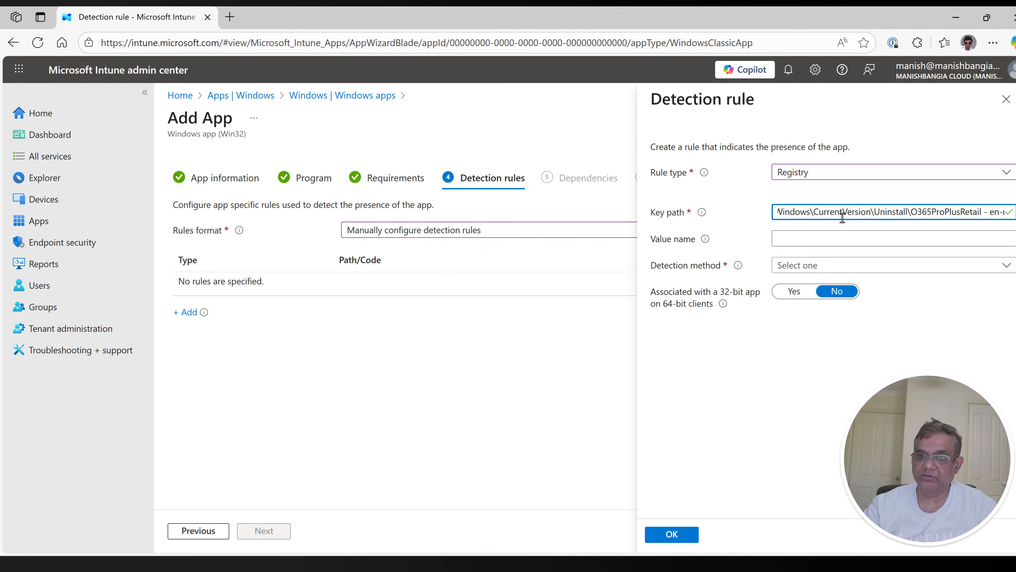
key(Home)
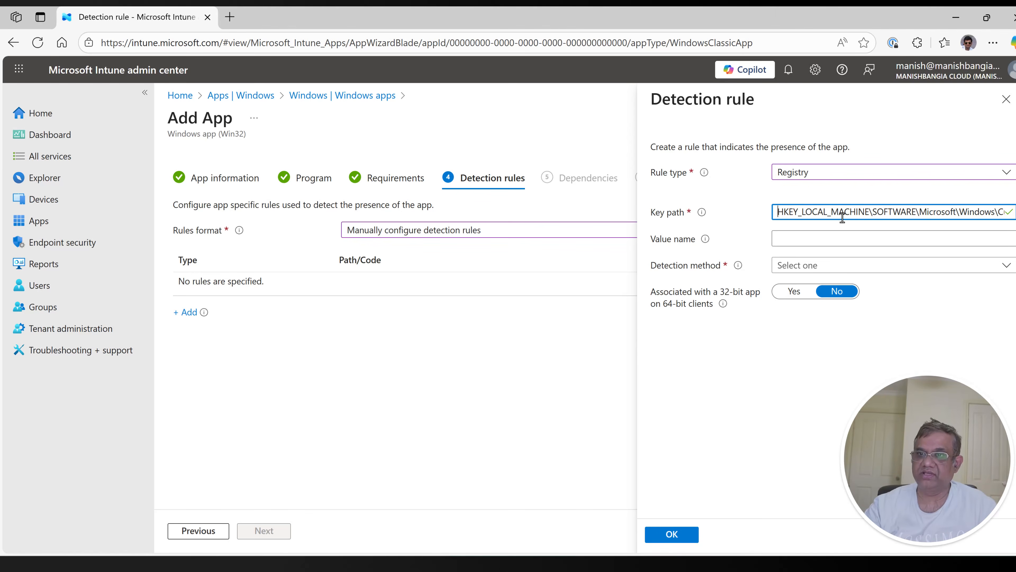
key(ctrl+Right)
key(ctrl+Right)
key(ctrl+Right)
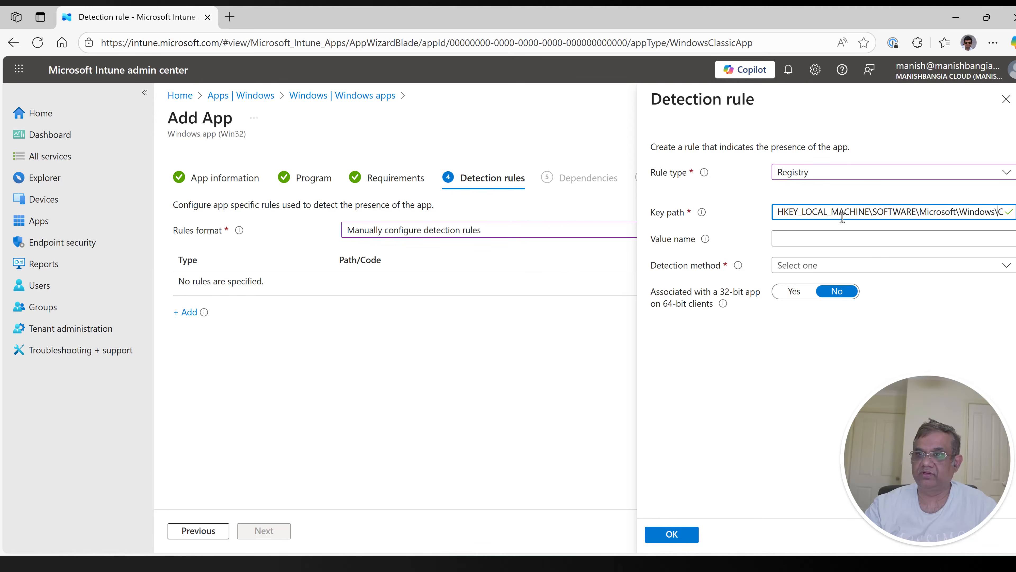
key(ctrl+Right)
key(ctrl+Right)
key(ctrl+Right)
key(ctrl+Right)
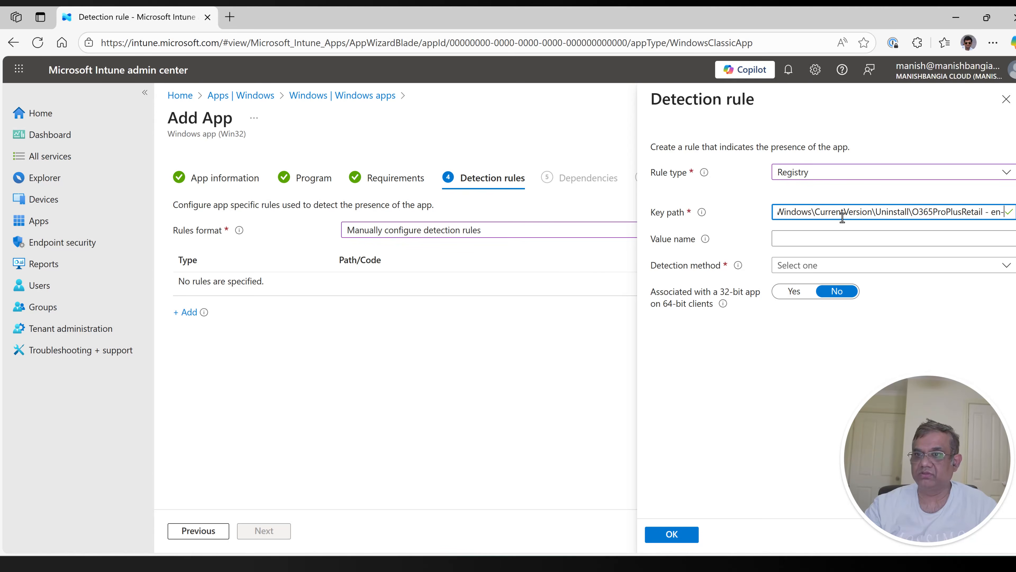
key(ctrl+Right)
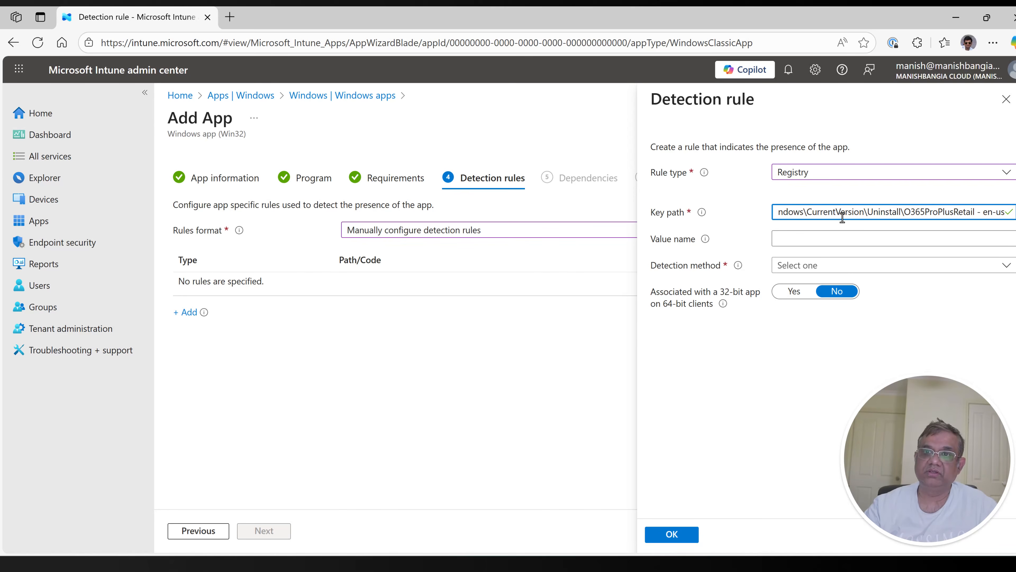
Step: Set the registry rule's value name to DisplayVersion and its detection method to Version comparison
click(825, 239)
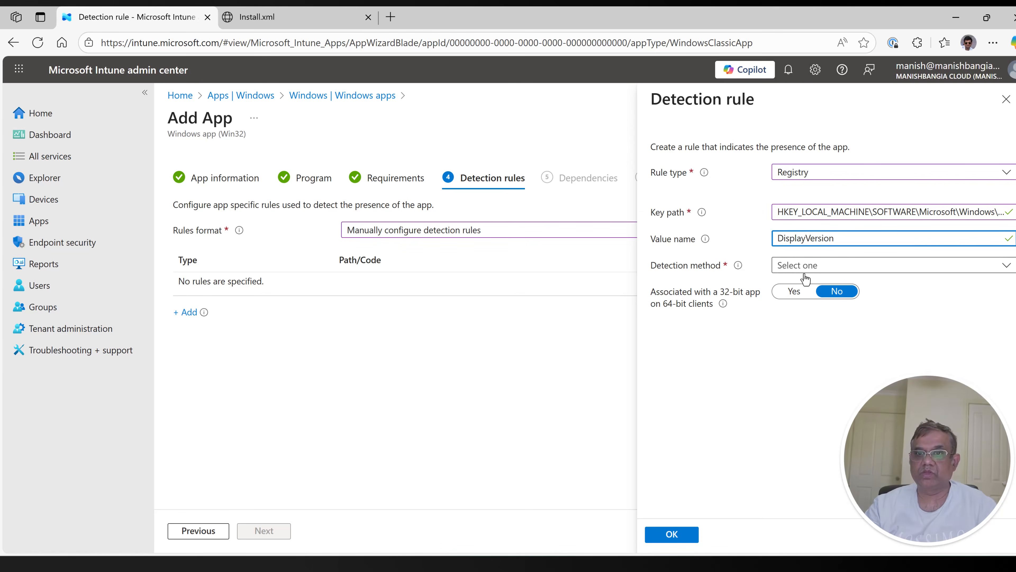
click(810, 265)
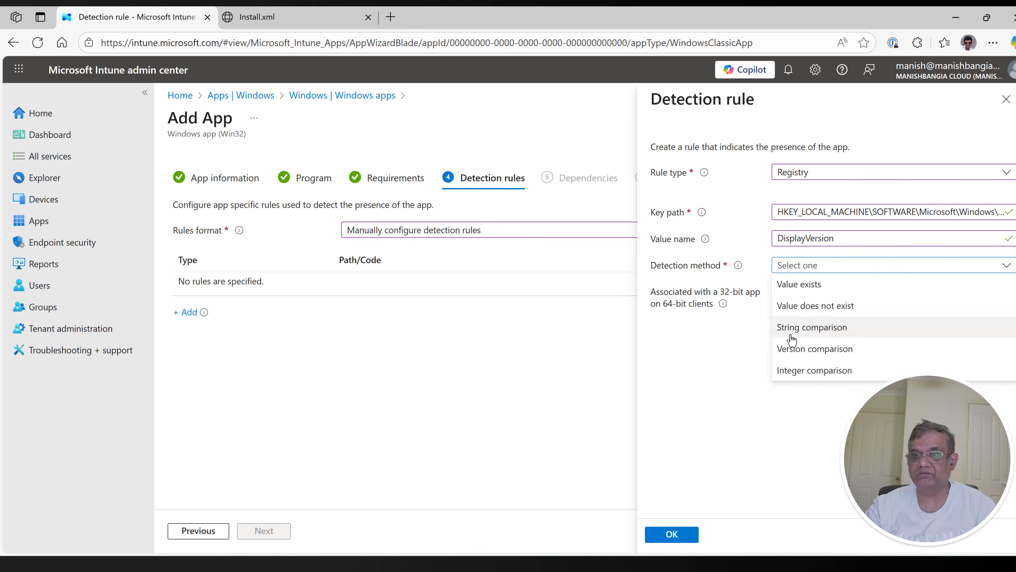
click(797, 349)
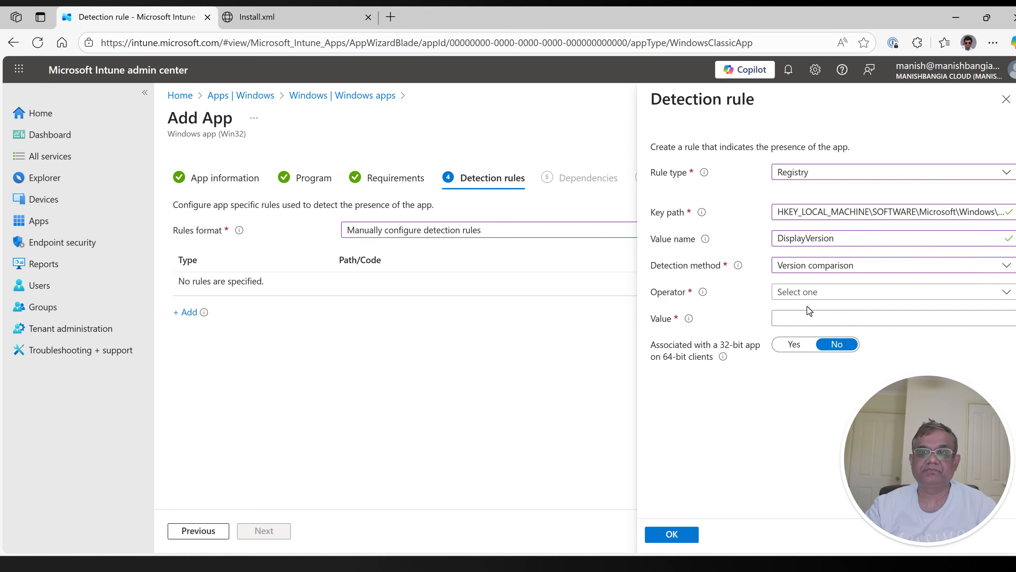
Step: Set the registry rule's operator to Equals and its value to 6.0.18526.20634, and save the rule
click(816, 294)
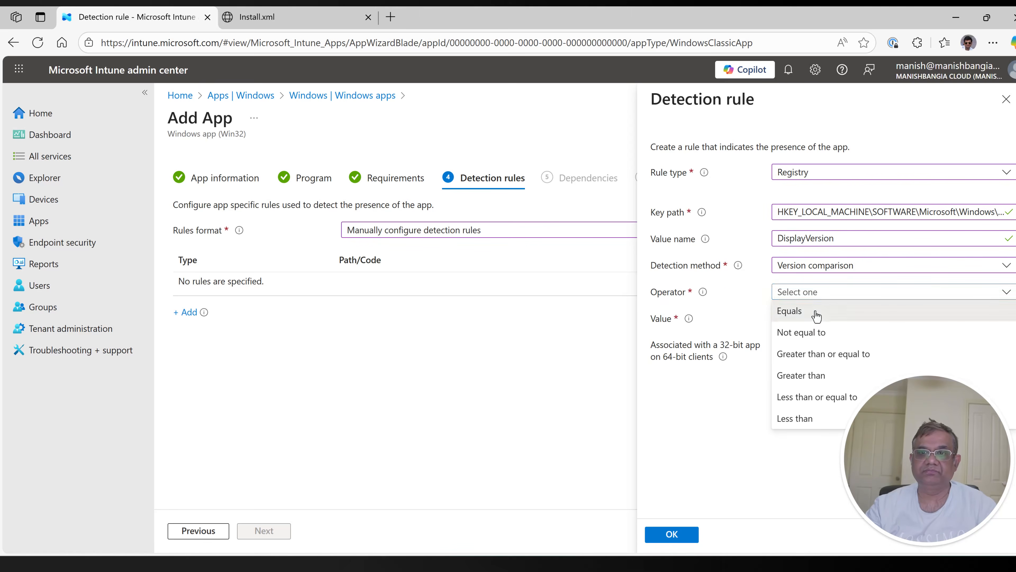
click(815, 311)
click(811, 320)
text(6.0.18526.20634)
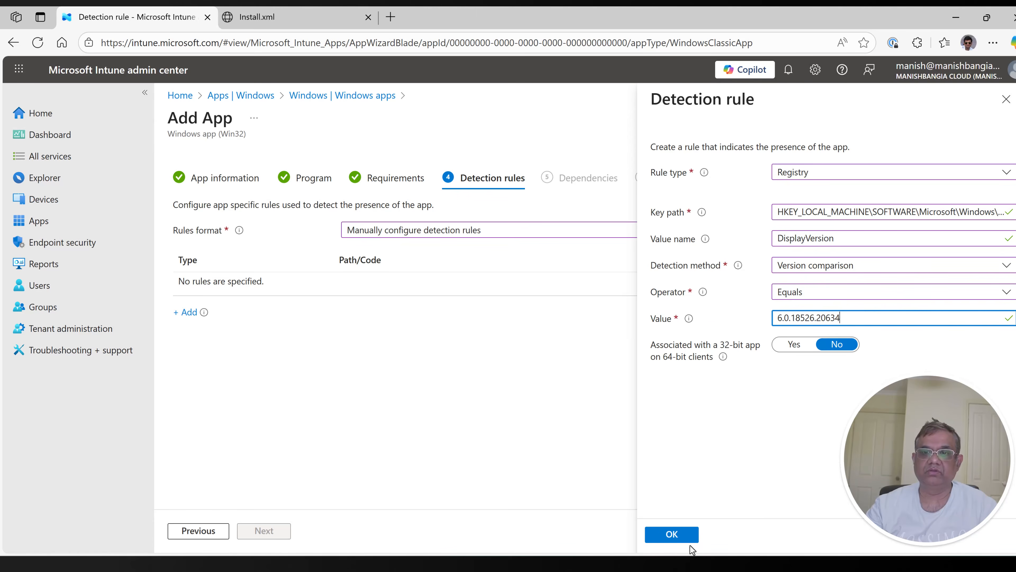
click(679, 539)
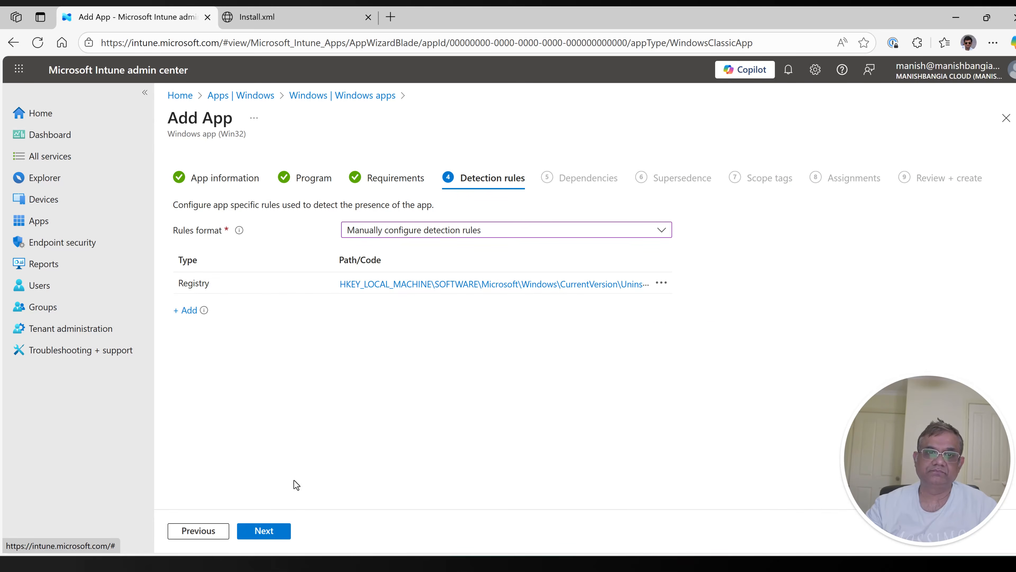
Step: Continue from the detection rules to Assignments, leaving dependencies, supersedence and scope tags empty
click(274, 534)
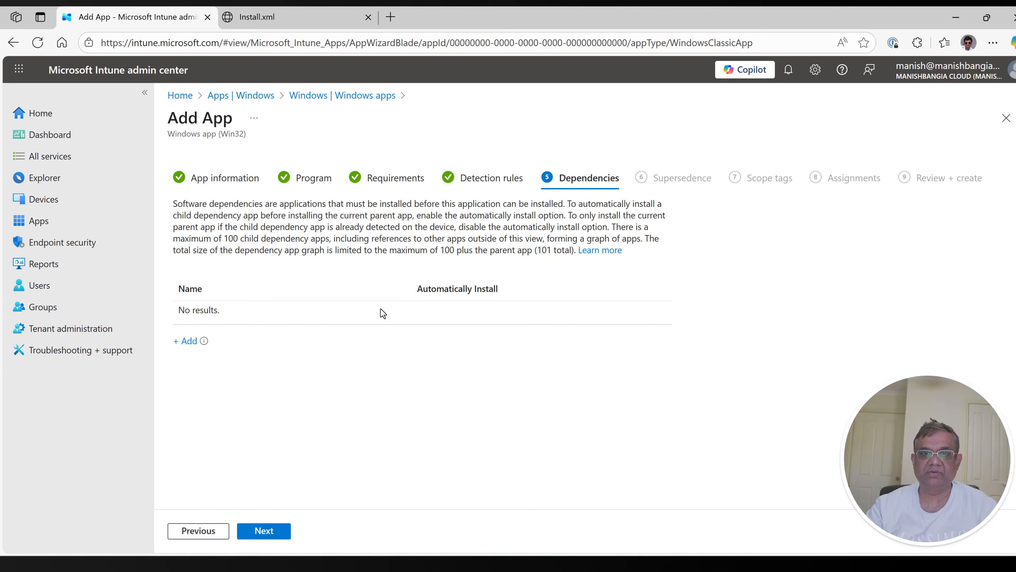
click(264, 538)
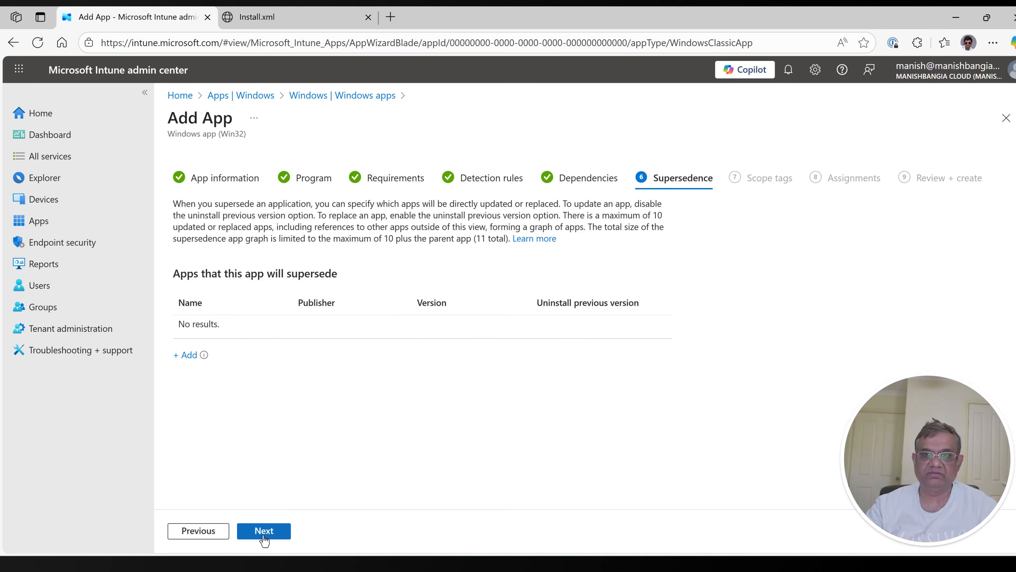
click(264, 538)
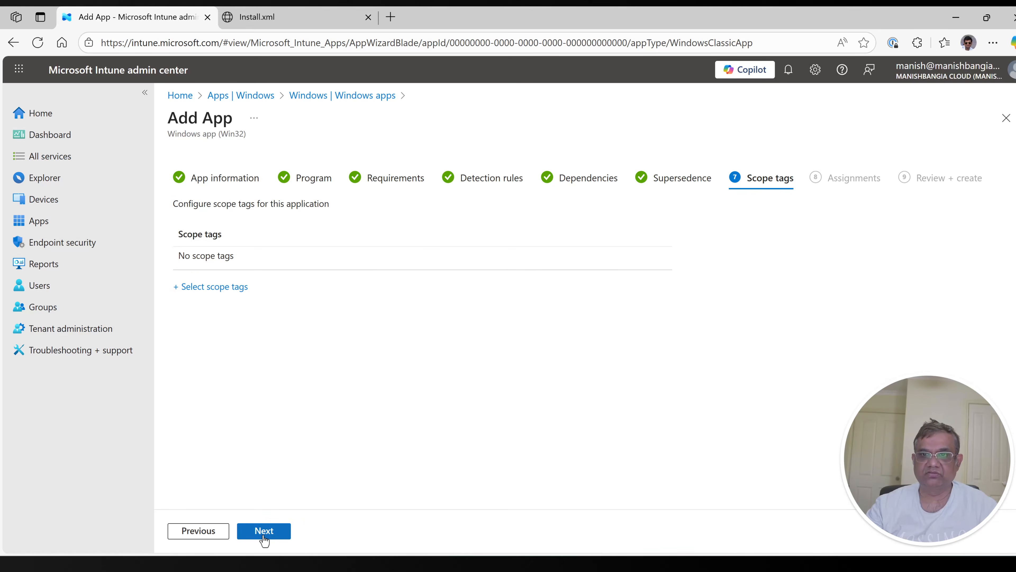
click(264, 539)
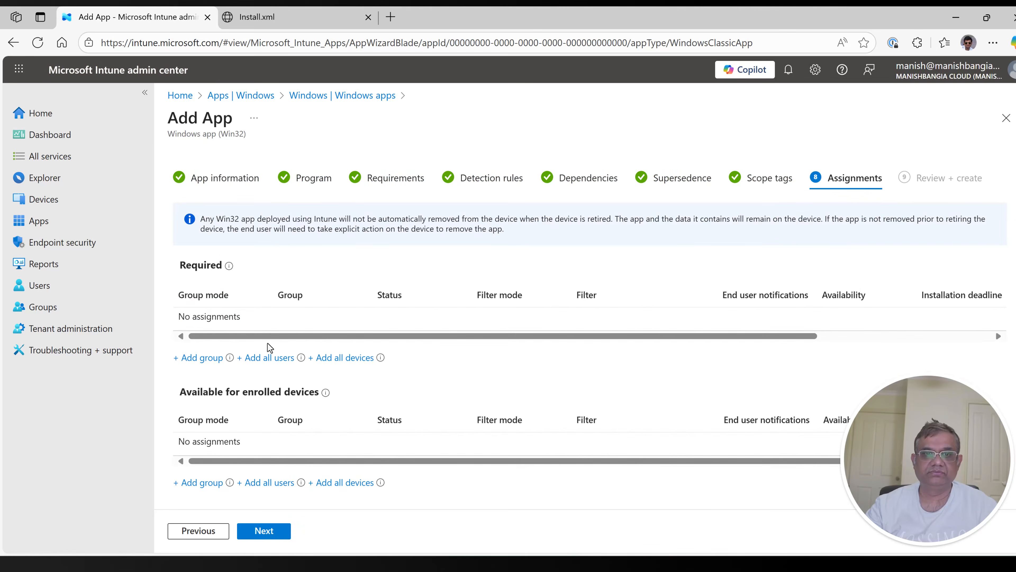
Step: Assign the app to all devices as available for enrolled devices, and create the app
click(320, 482)
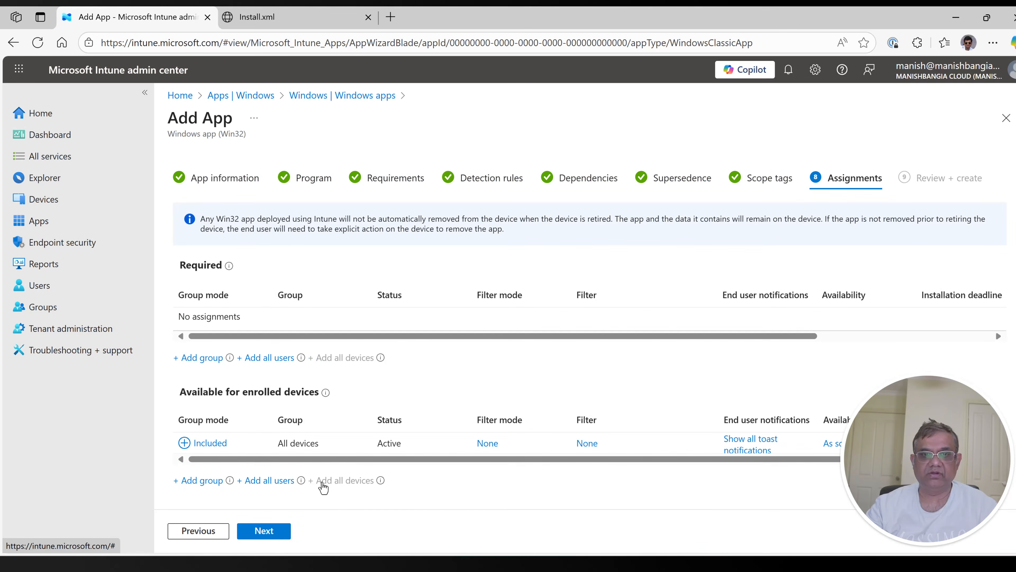
click(280, 534)
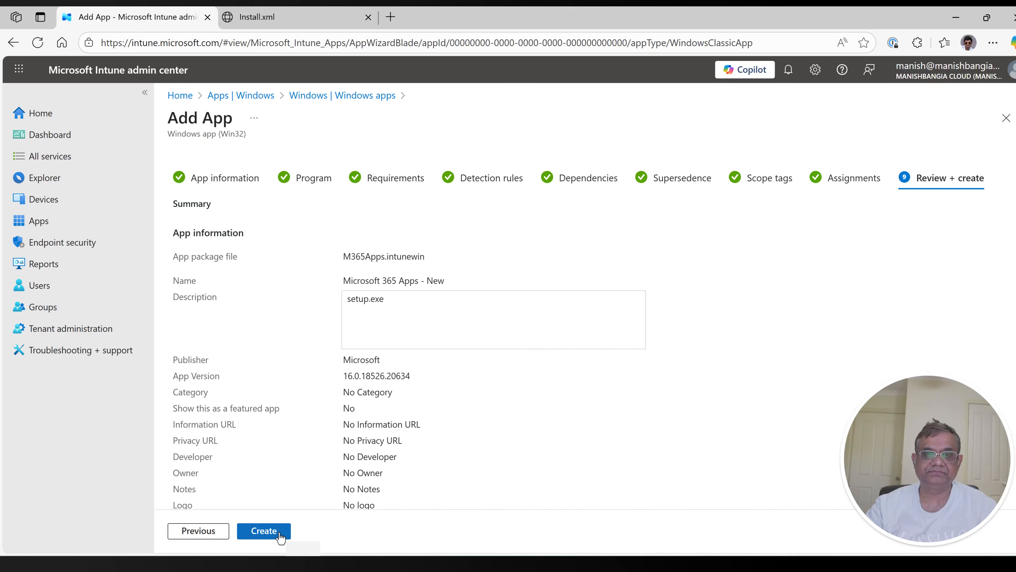
click(280, 536)
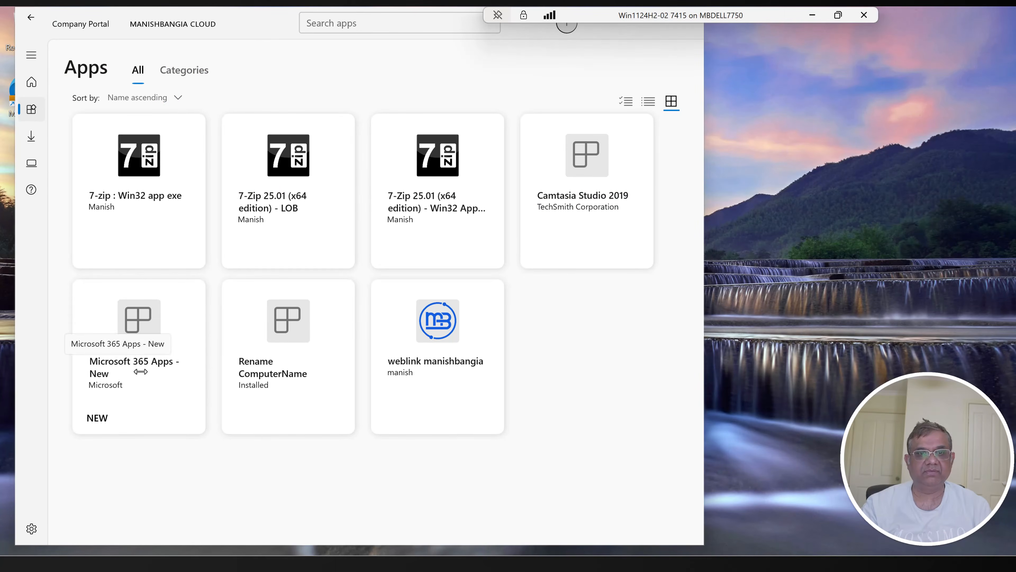
Step: Switch to Company Portal on the client machine and install "Microsoft 365 Apps - New"
click(127, 330)
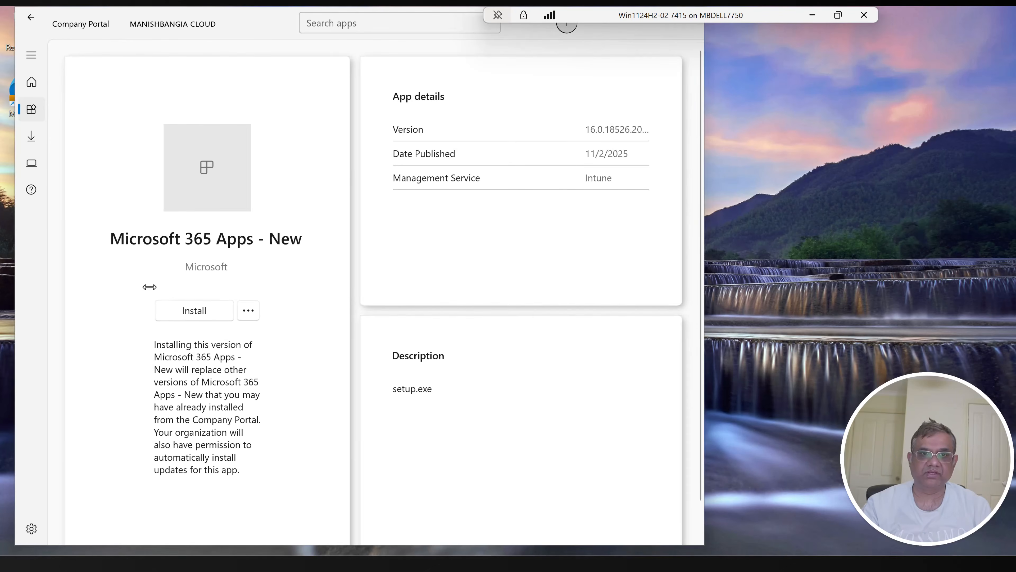
click(194, 310)
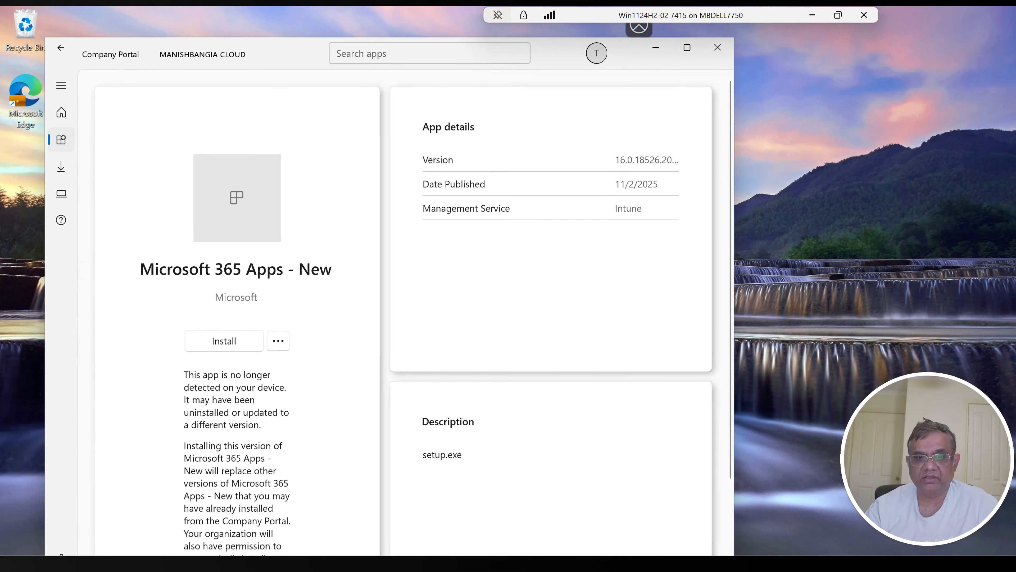
Step: Search Windows on the client machine for Word and for Excel to check that the Office apps are installed
key(super)
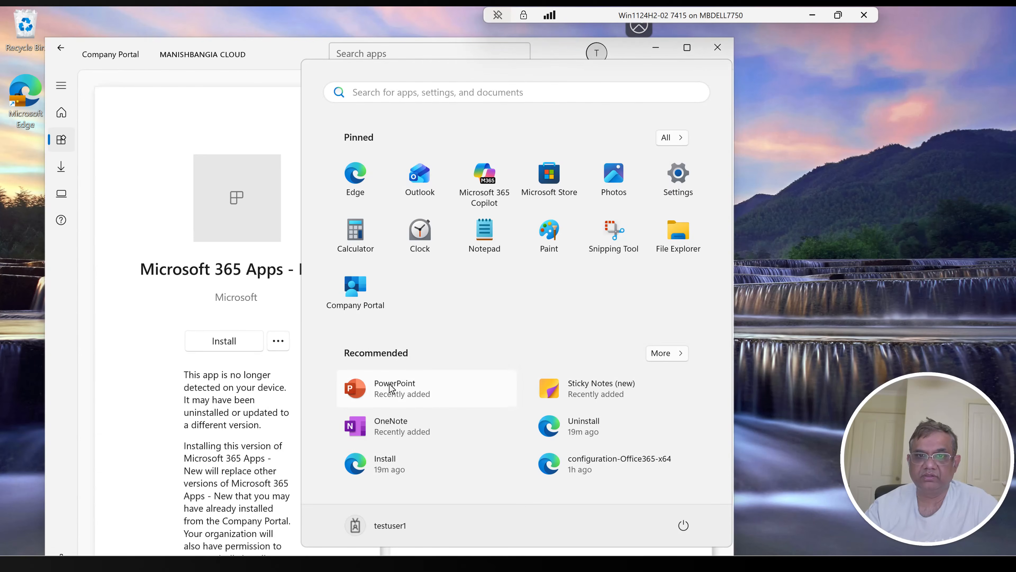
text(word)
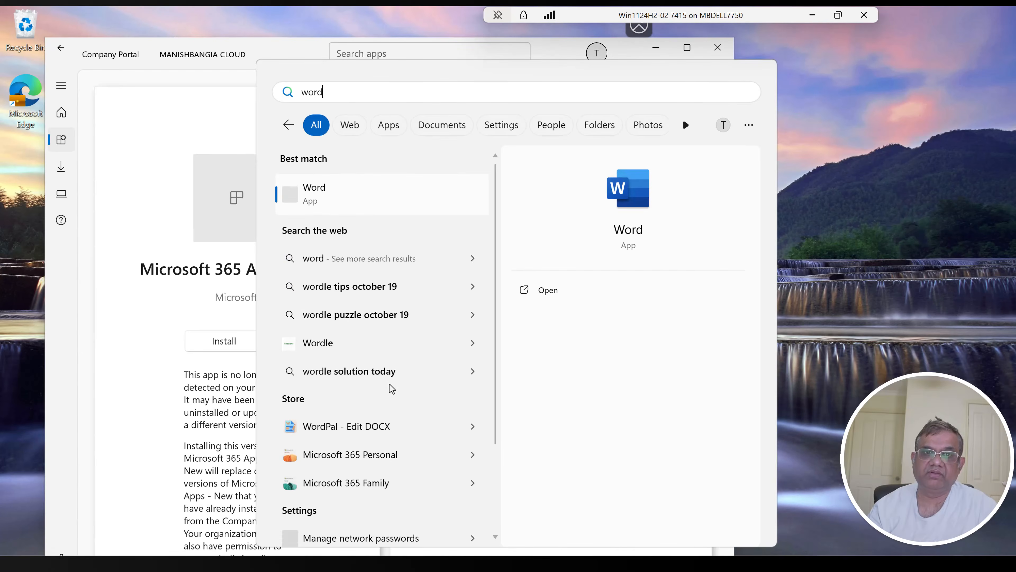
key(BackSpace)
key(BackSpace)
key(BackSpace)
key(BackSpace)
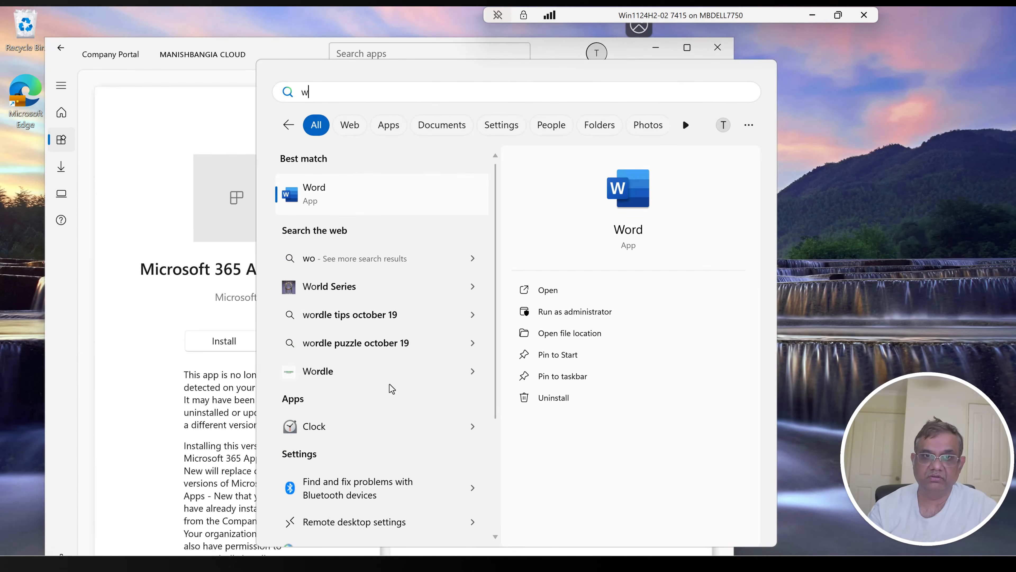
text(excel)
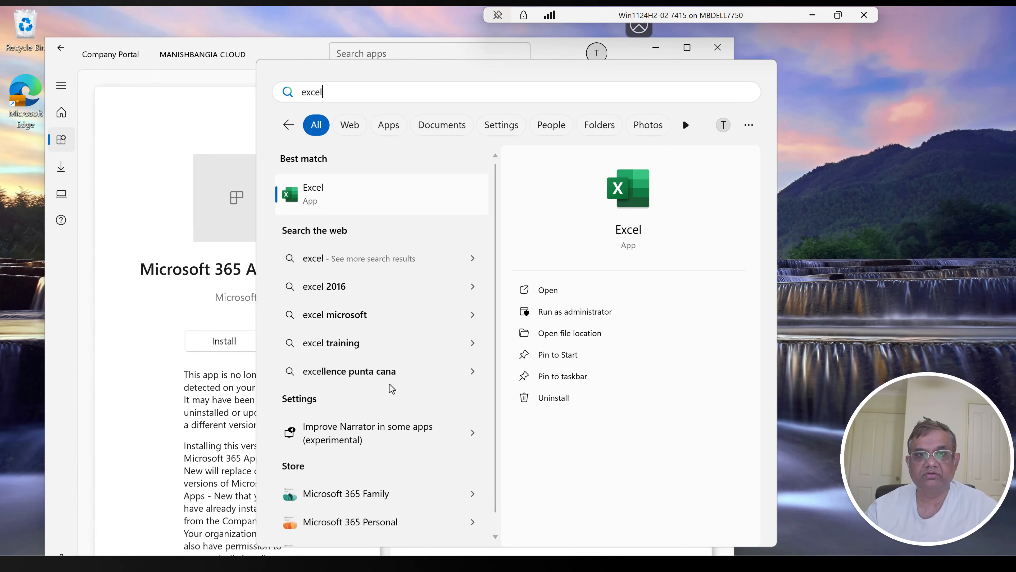
key(Escape)
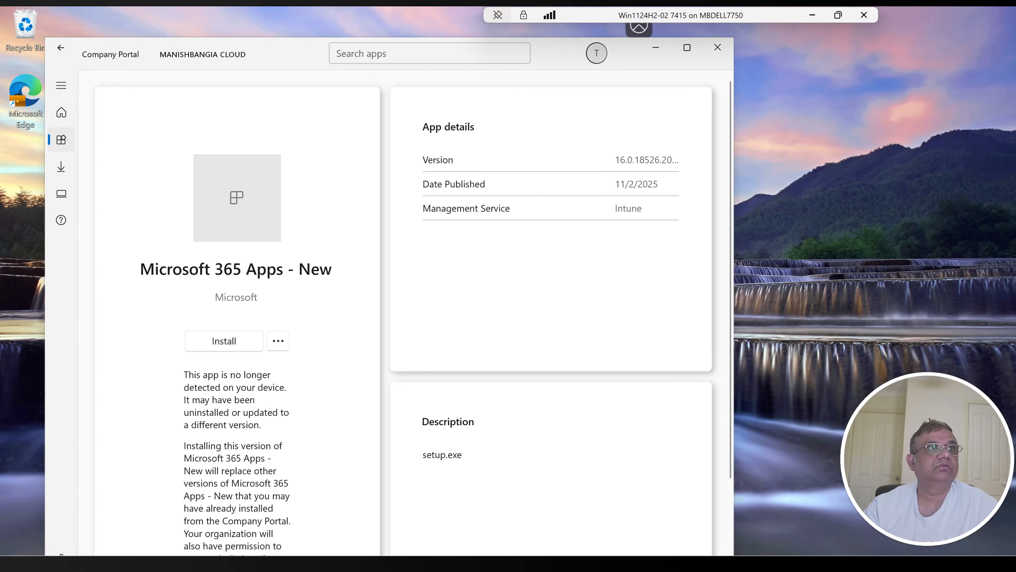
Step: Bring the Intune admin center window with the app's detection rules onto this display and maximize it
drag(469, 7, 468, 162)
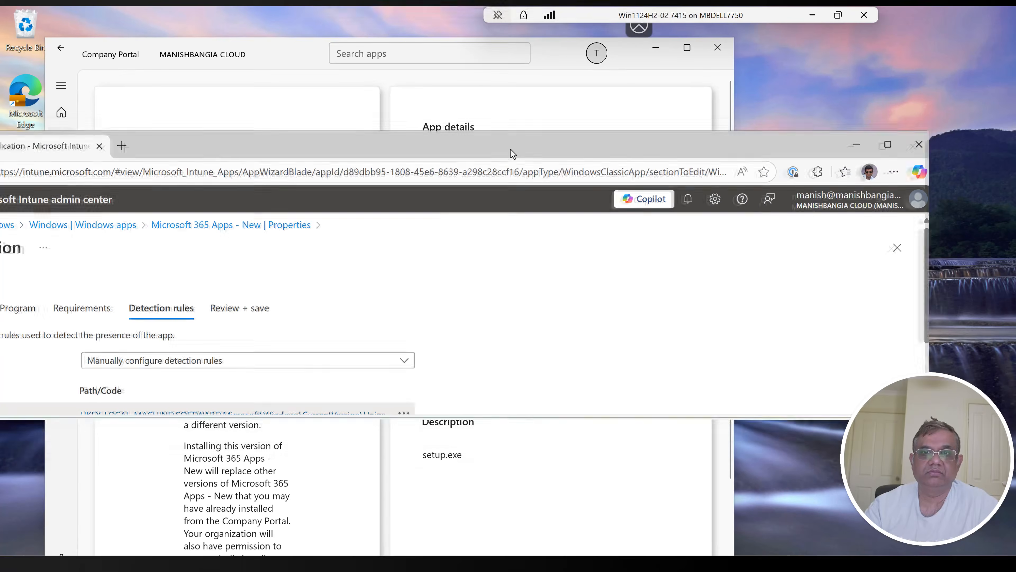
double_click(511, 156)
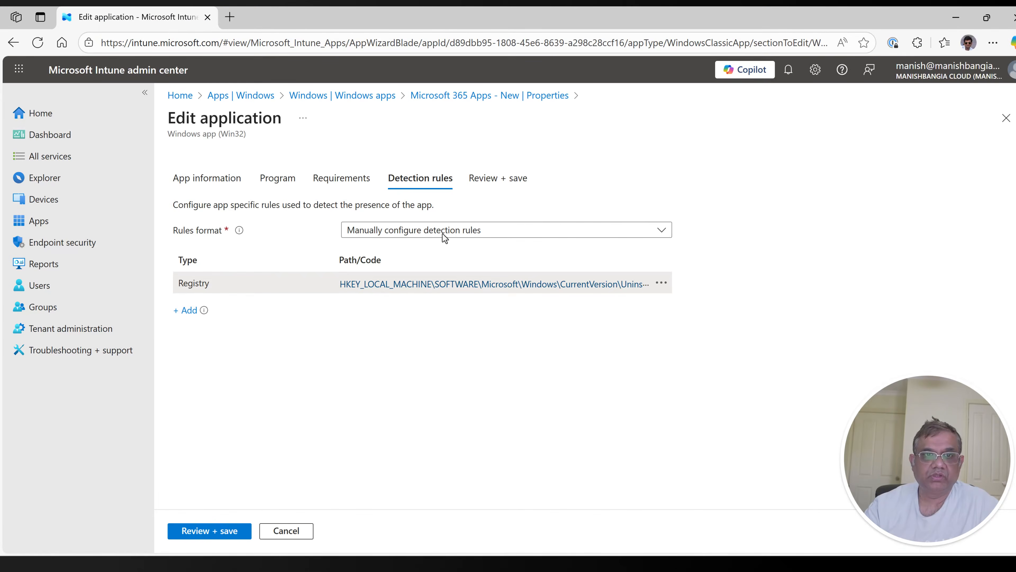
Step: Open the app's registry detection rule and compare its version value with DisplayVersion under the O365ProPlusRetail - en-us key in the client machine's Registry Editor
click(424, 285)
click(777, 319)
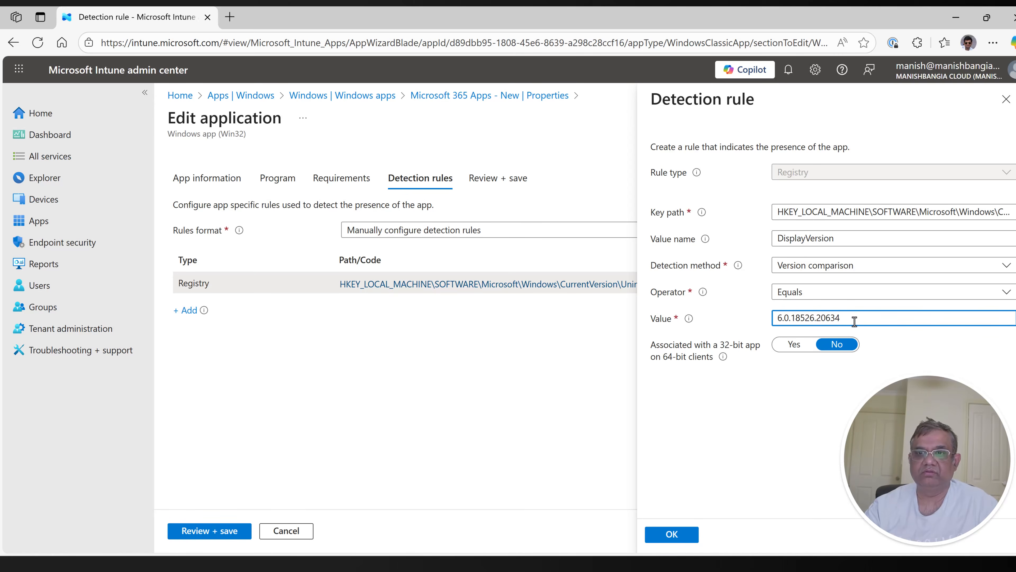
key(alt+Tab)
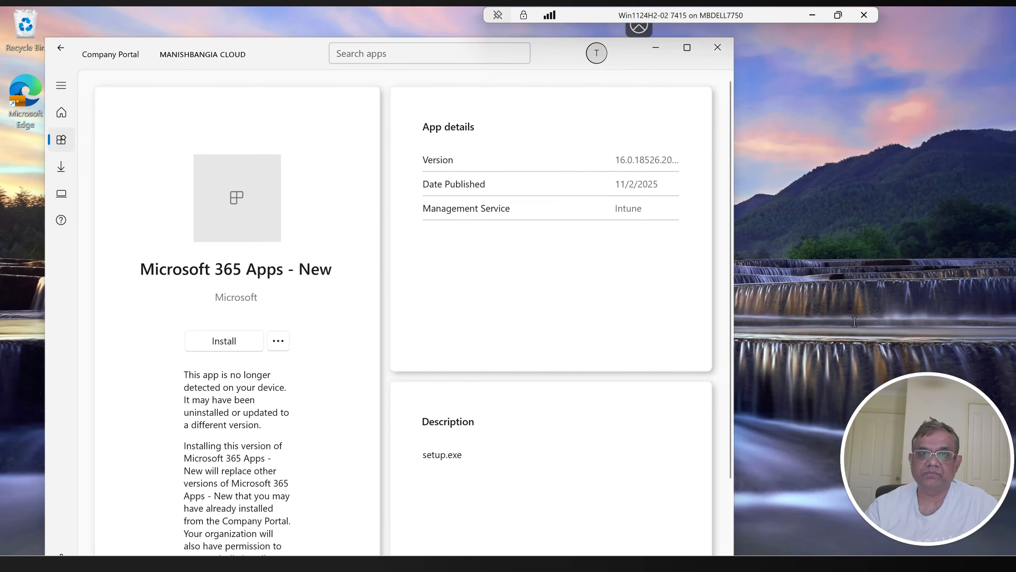
key(alt+Tab)
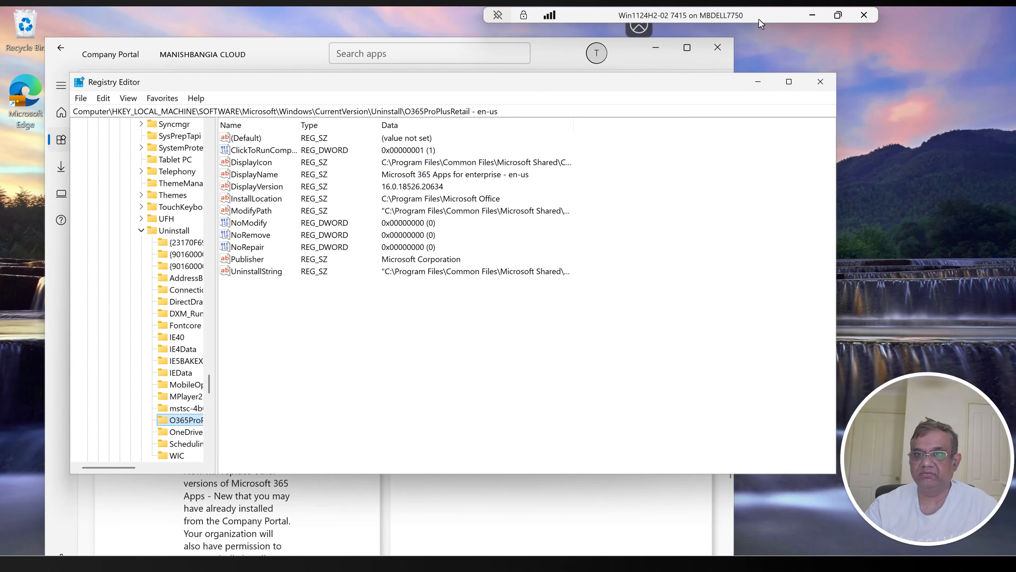
click(812, 15)
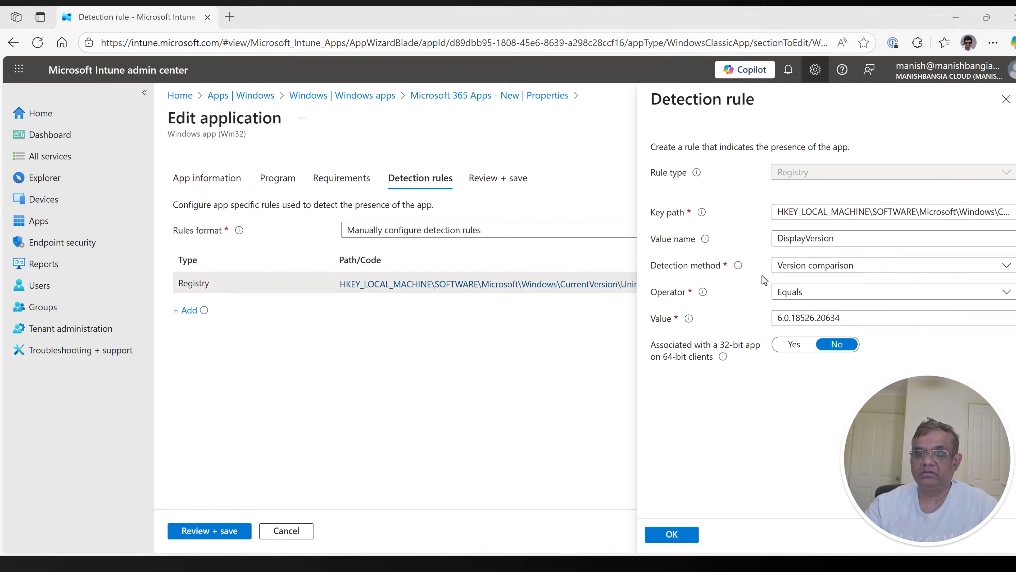
Step: Correct the detection rule's version value to 16.0.18526.20634 and save the application changes
text(1)
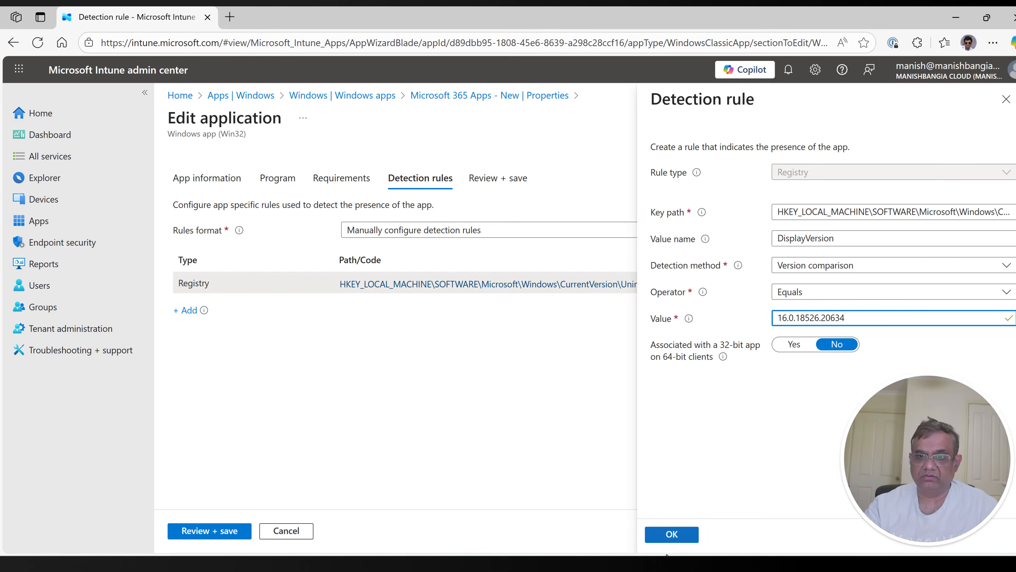
click(673, 536)
click(187, 535)
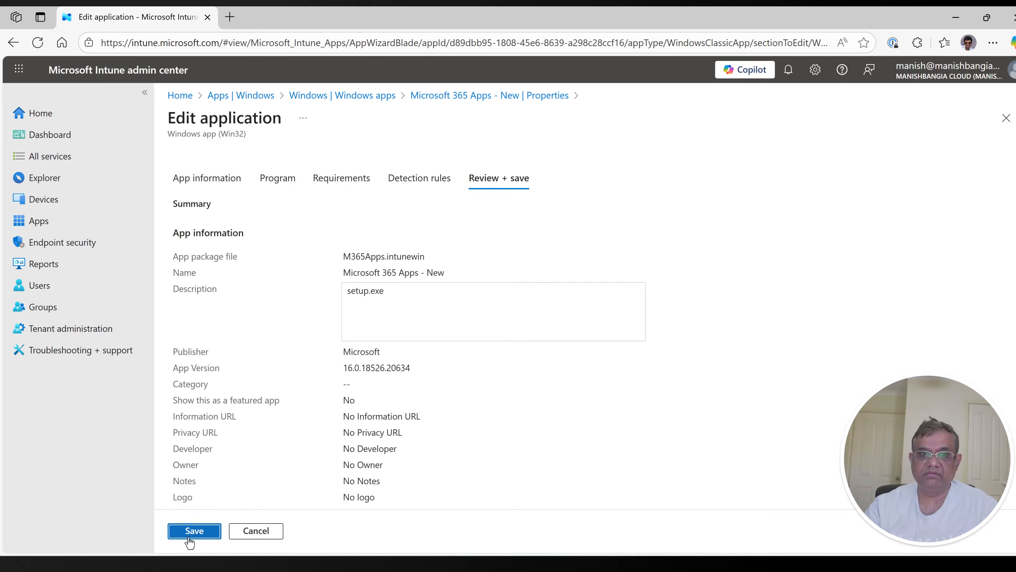
click(194, 531)
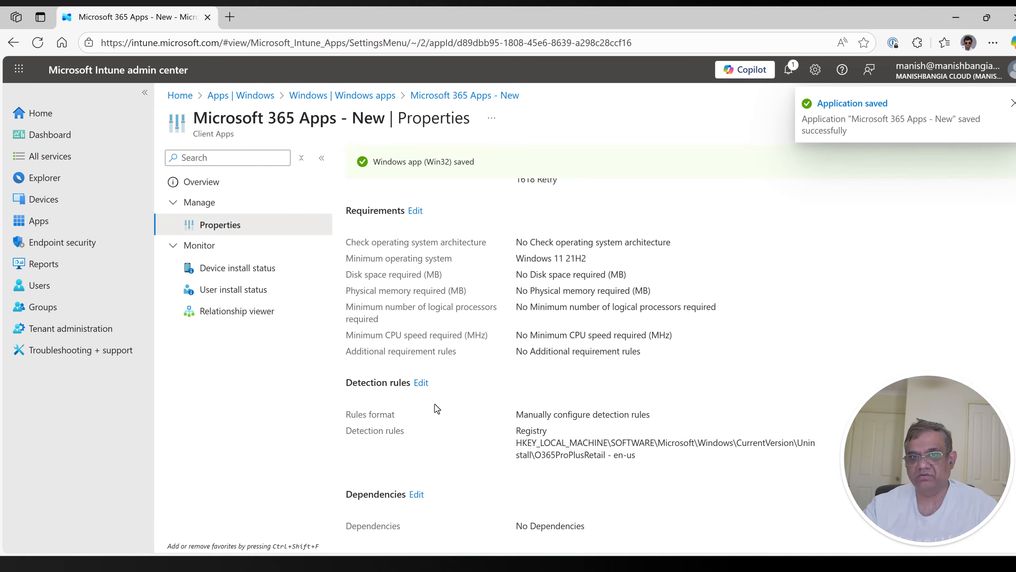
Step: Switch back to the client machine's remote session
key(alt+Tab)
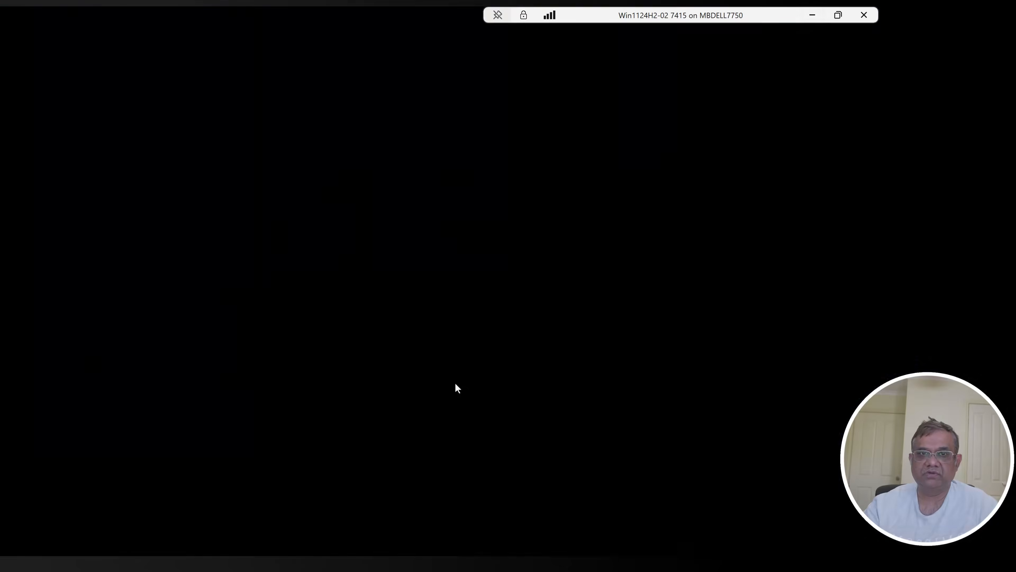